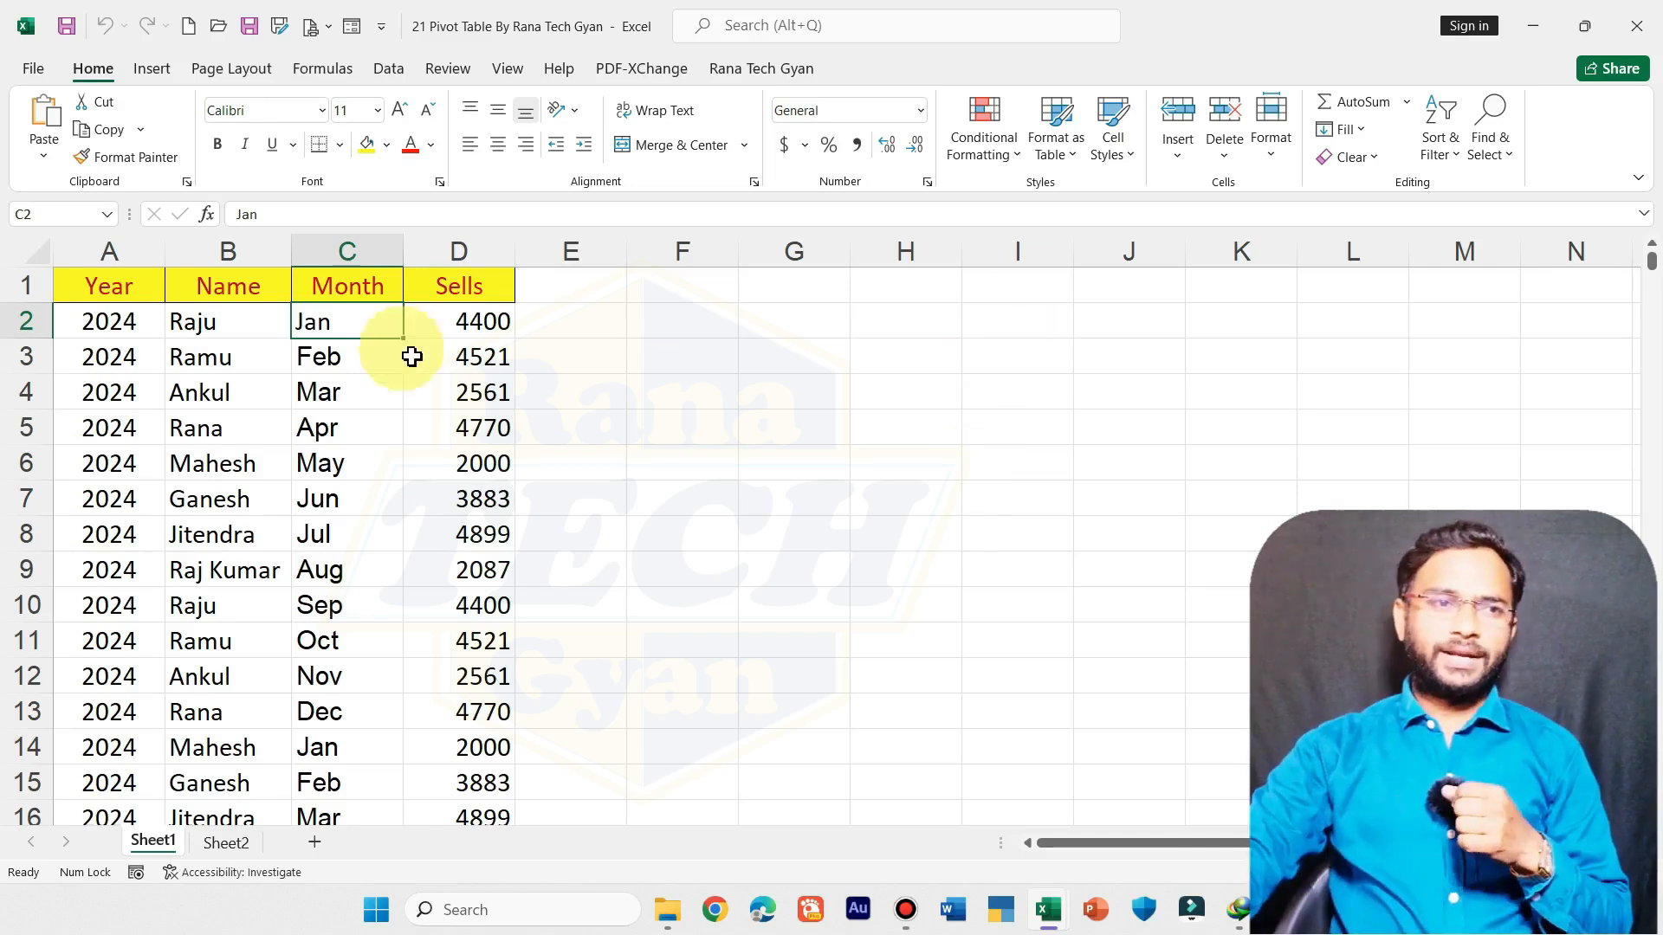
# Step: Look through the Year, Name, Month and Sells records on Sheet1 down past row 103 and return to the header row
pyautogui.scroll(-1, 291, 441)
pyautogui.scroll(-11, 291, 441)
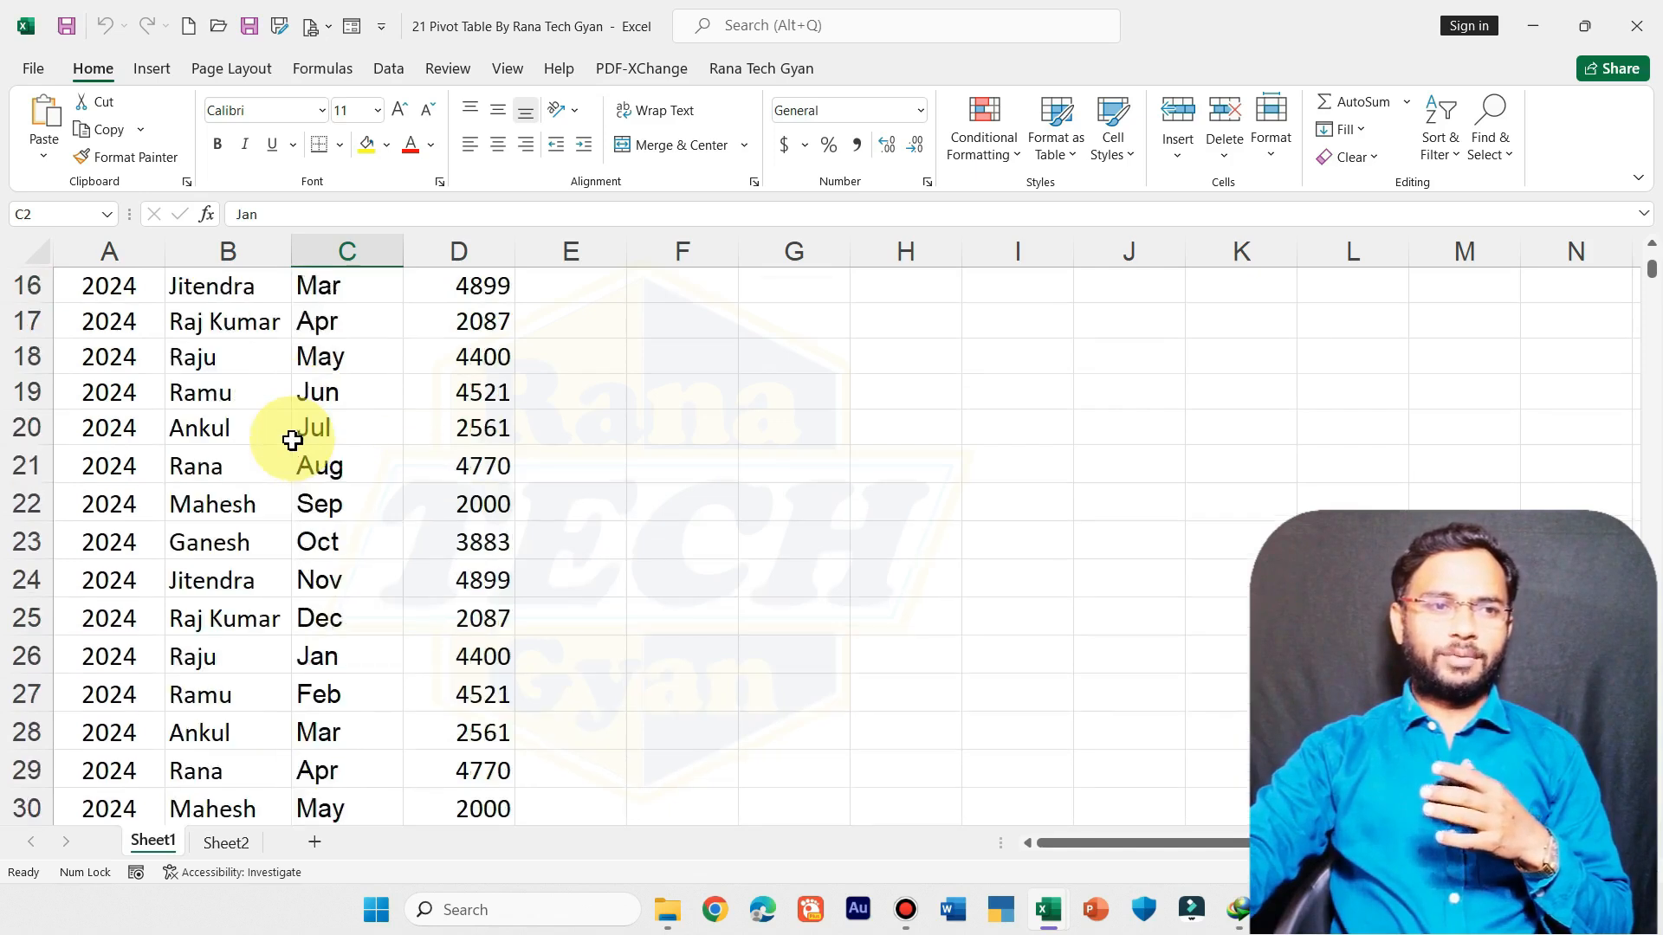
pyautogui.scroll(-11, 292, 440)
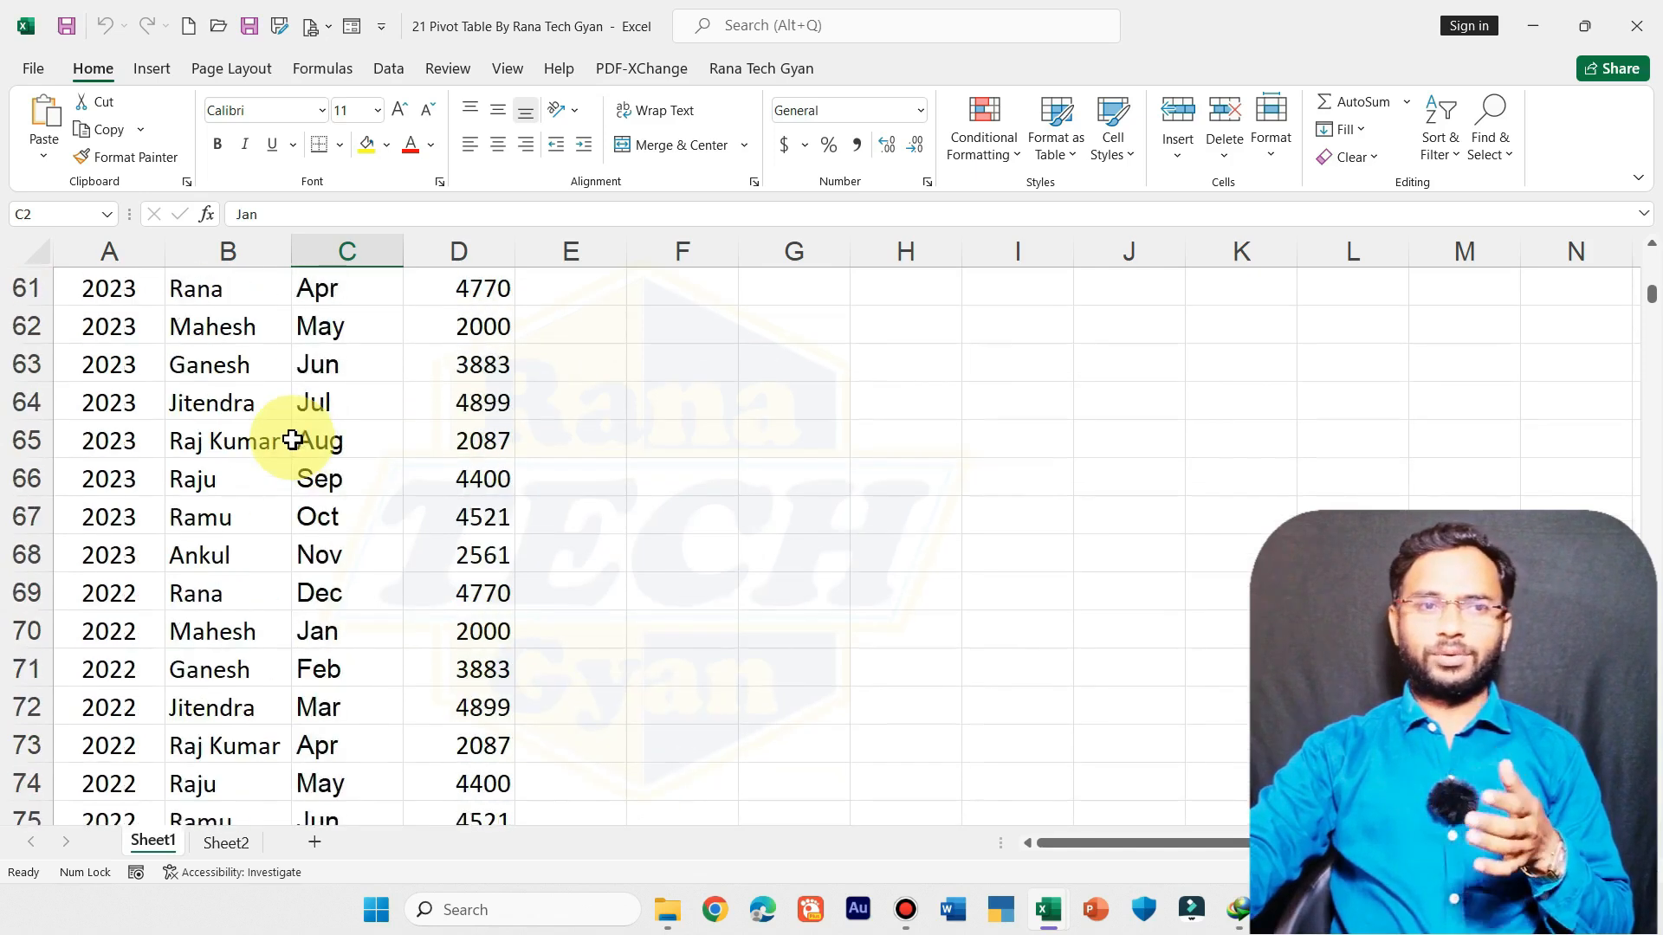
pyautogui.scroll(-14, 292, 441)
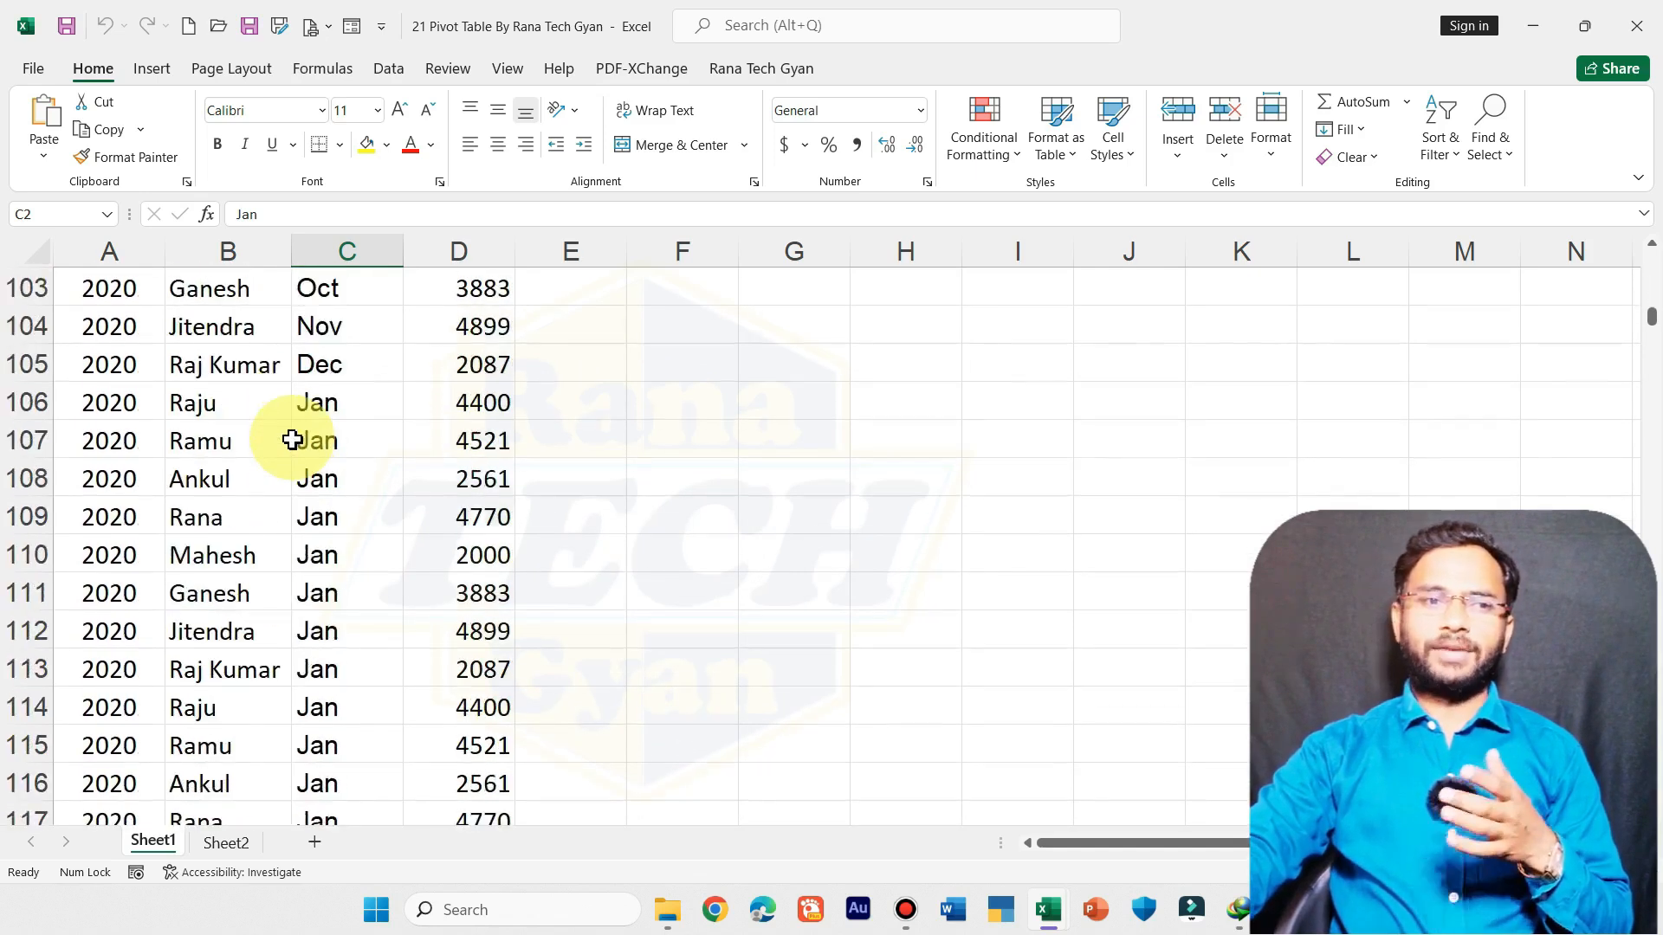
pyautogui.scroll(20, 292, 441)
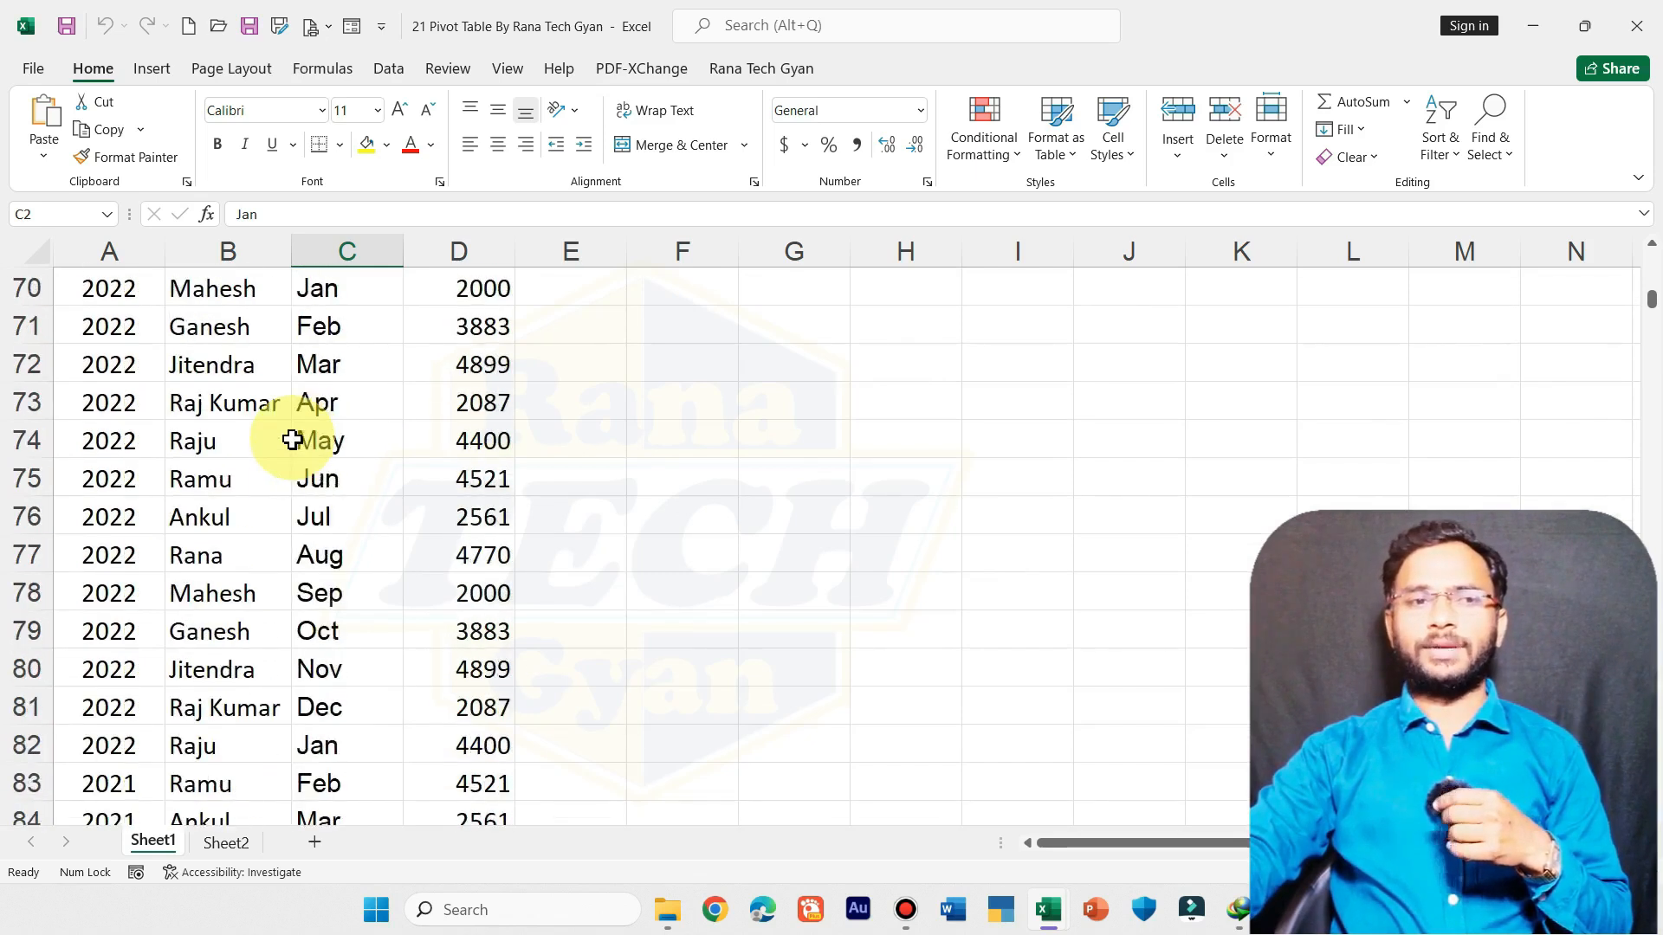
pyautogui.scroll(11, 292, 441)
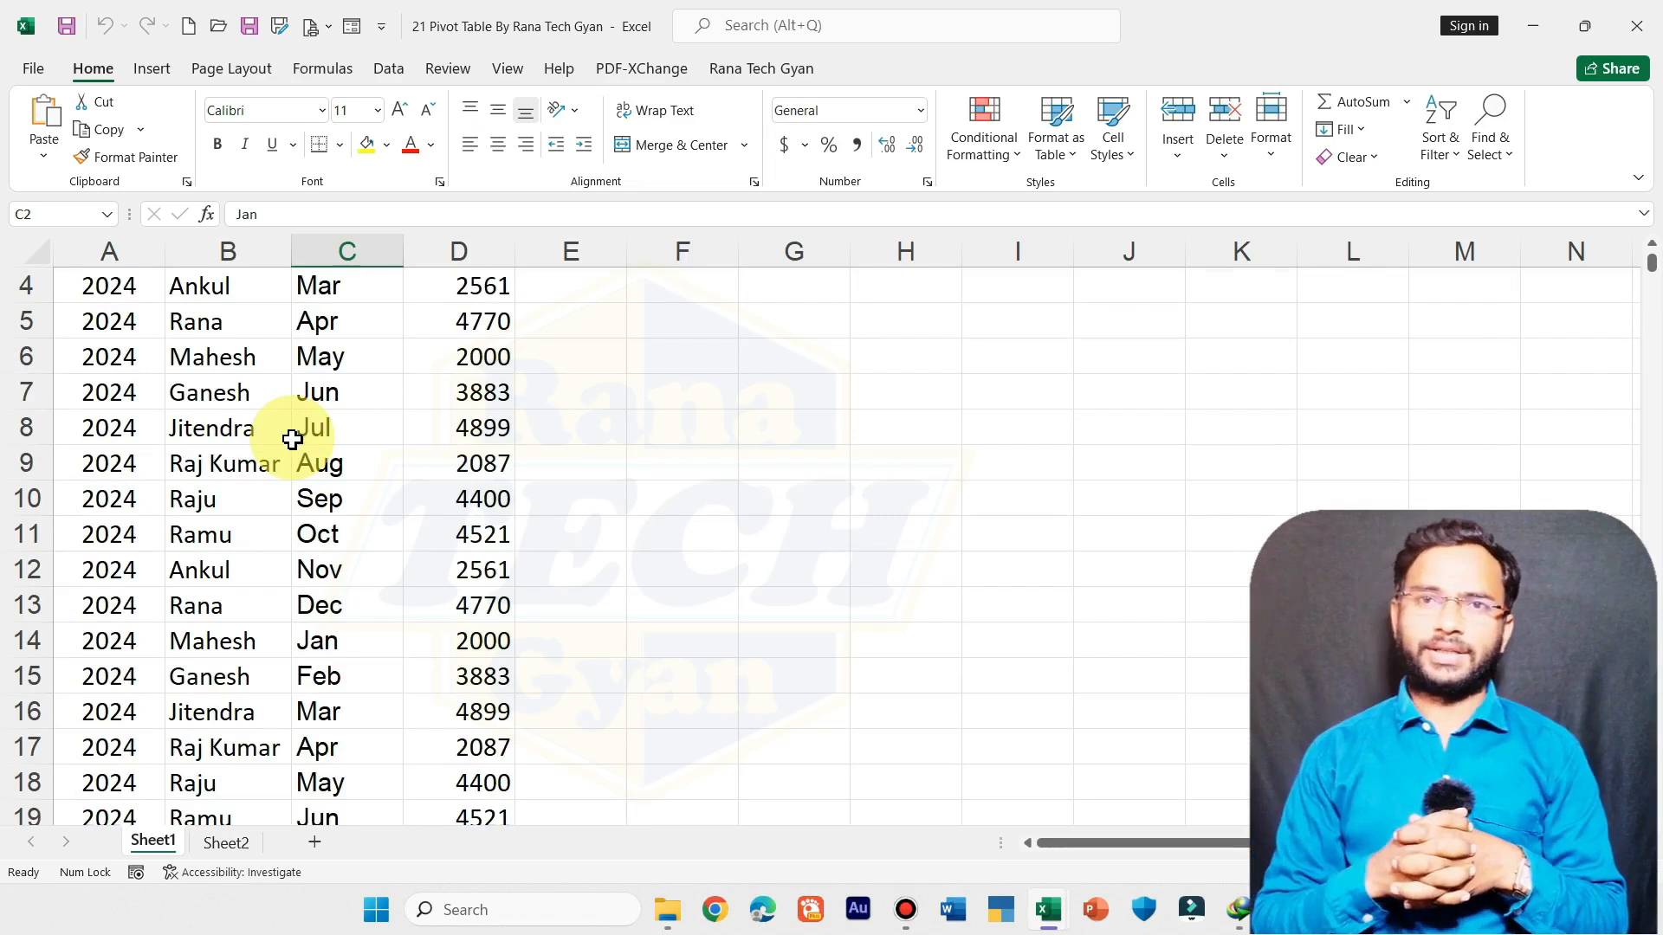
pyautogui.scroll(1, 307, 386)
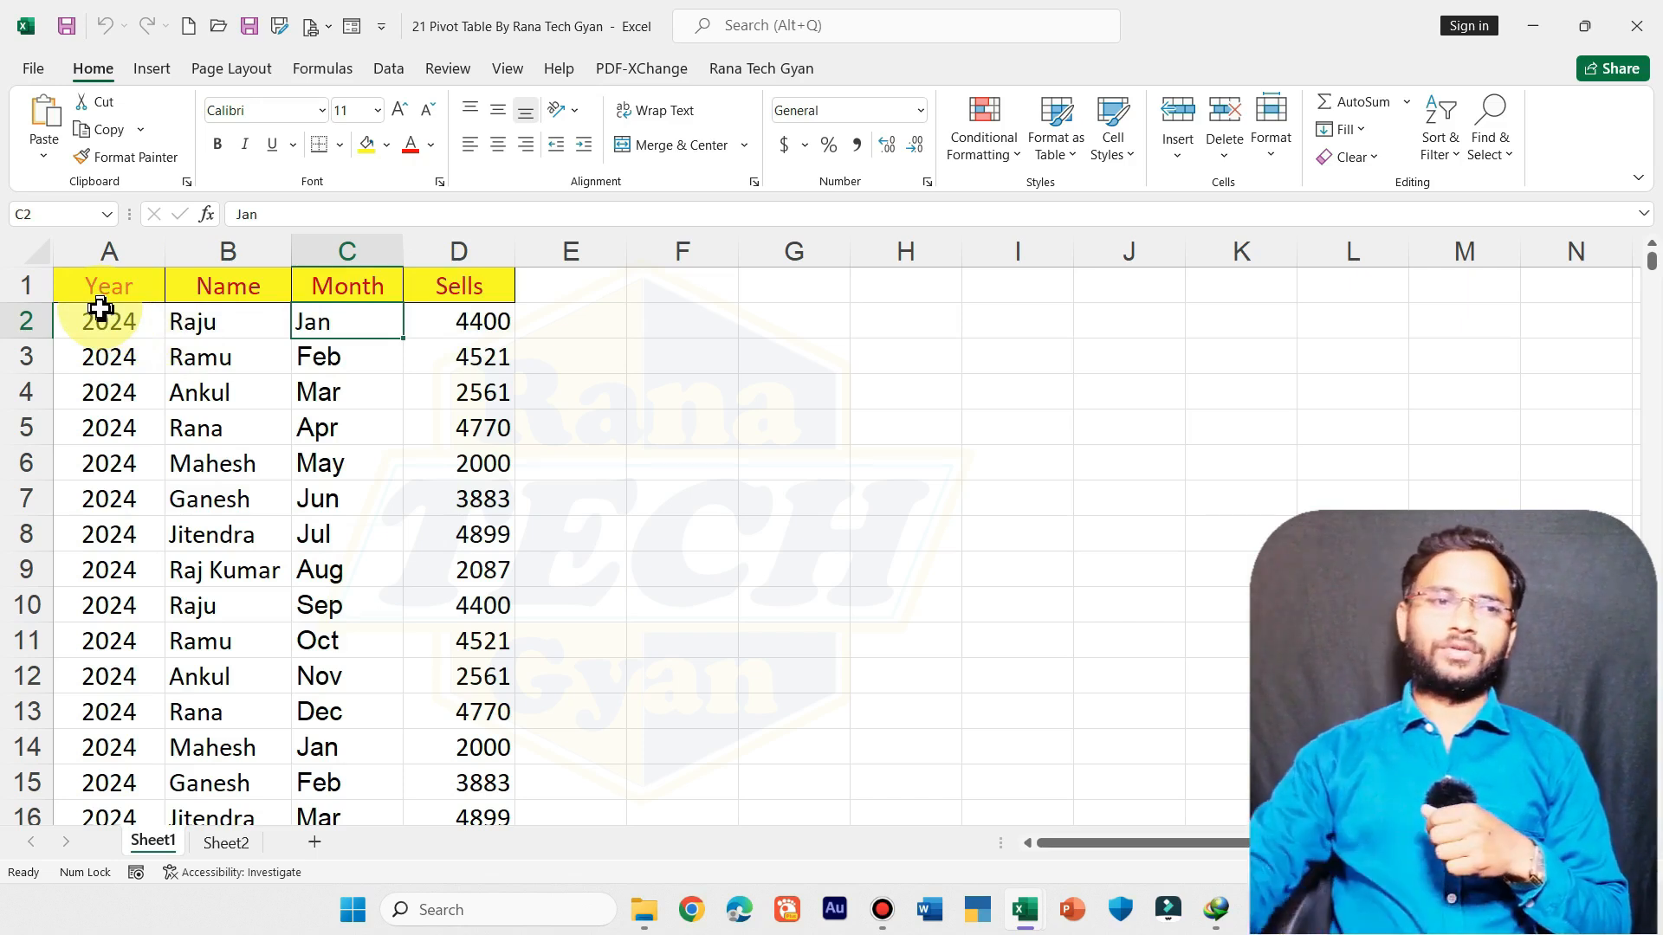
# Step: Start a PivotTable from the worksheet range A1:D121 on Sheet1, including the header row
pyautogui.moveTo(89, 290); pyautogui.dragTo(421, 708)
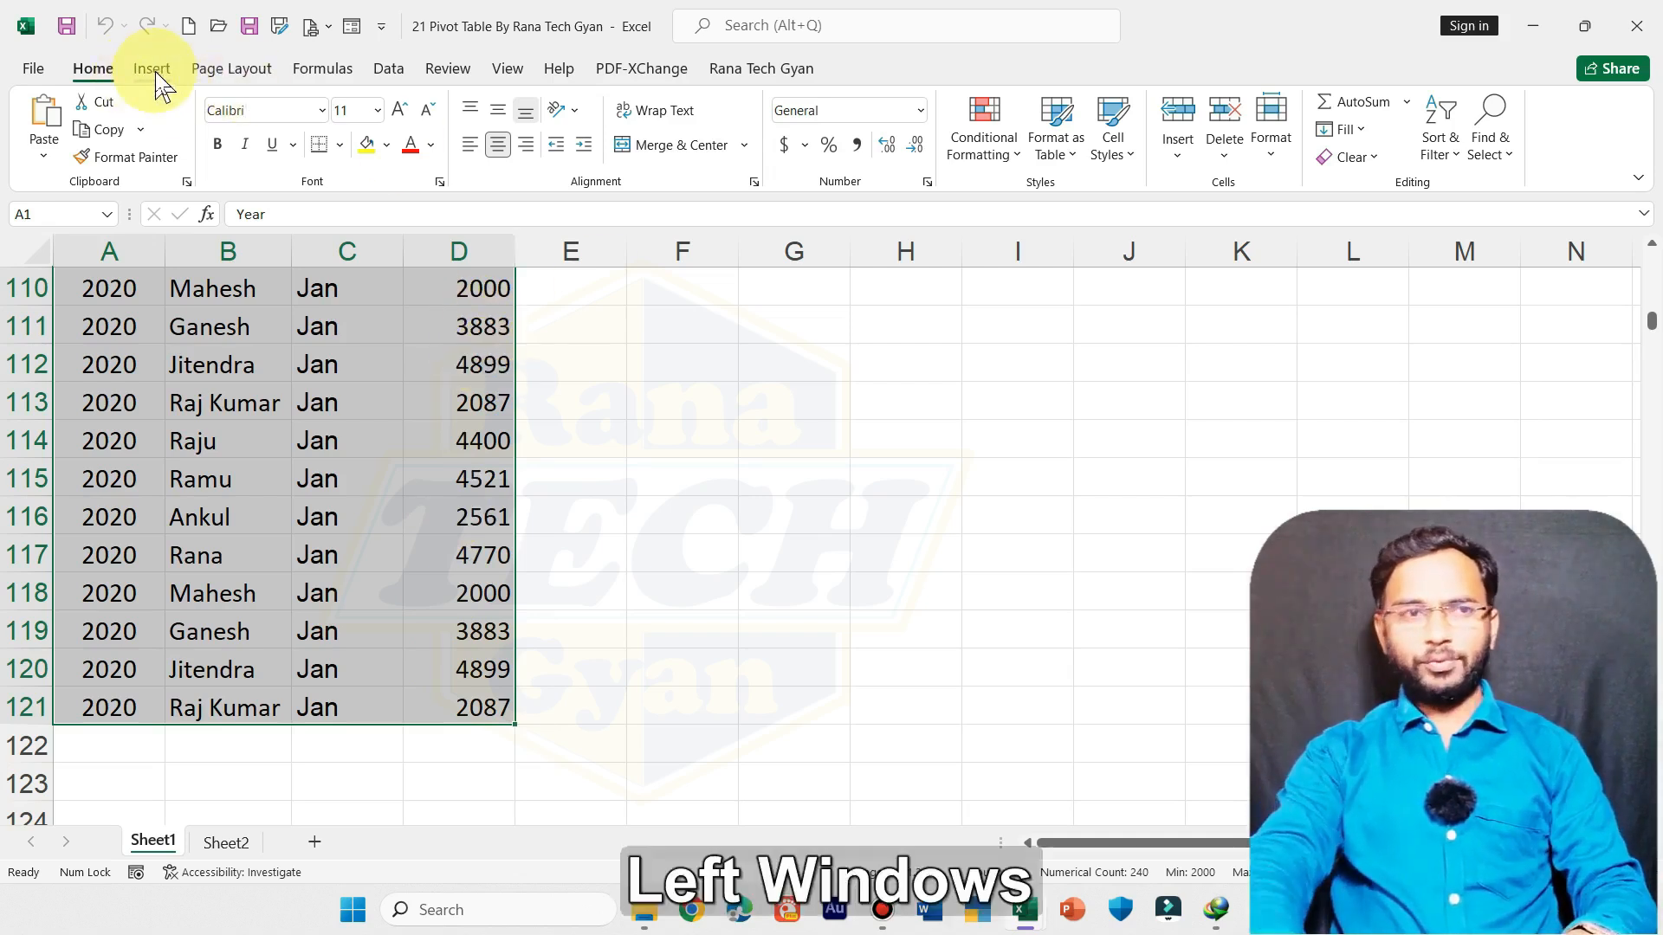
pyautogui.press('super+plus')
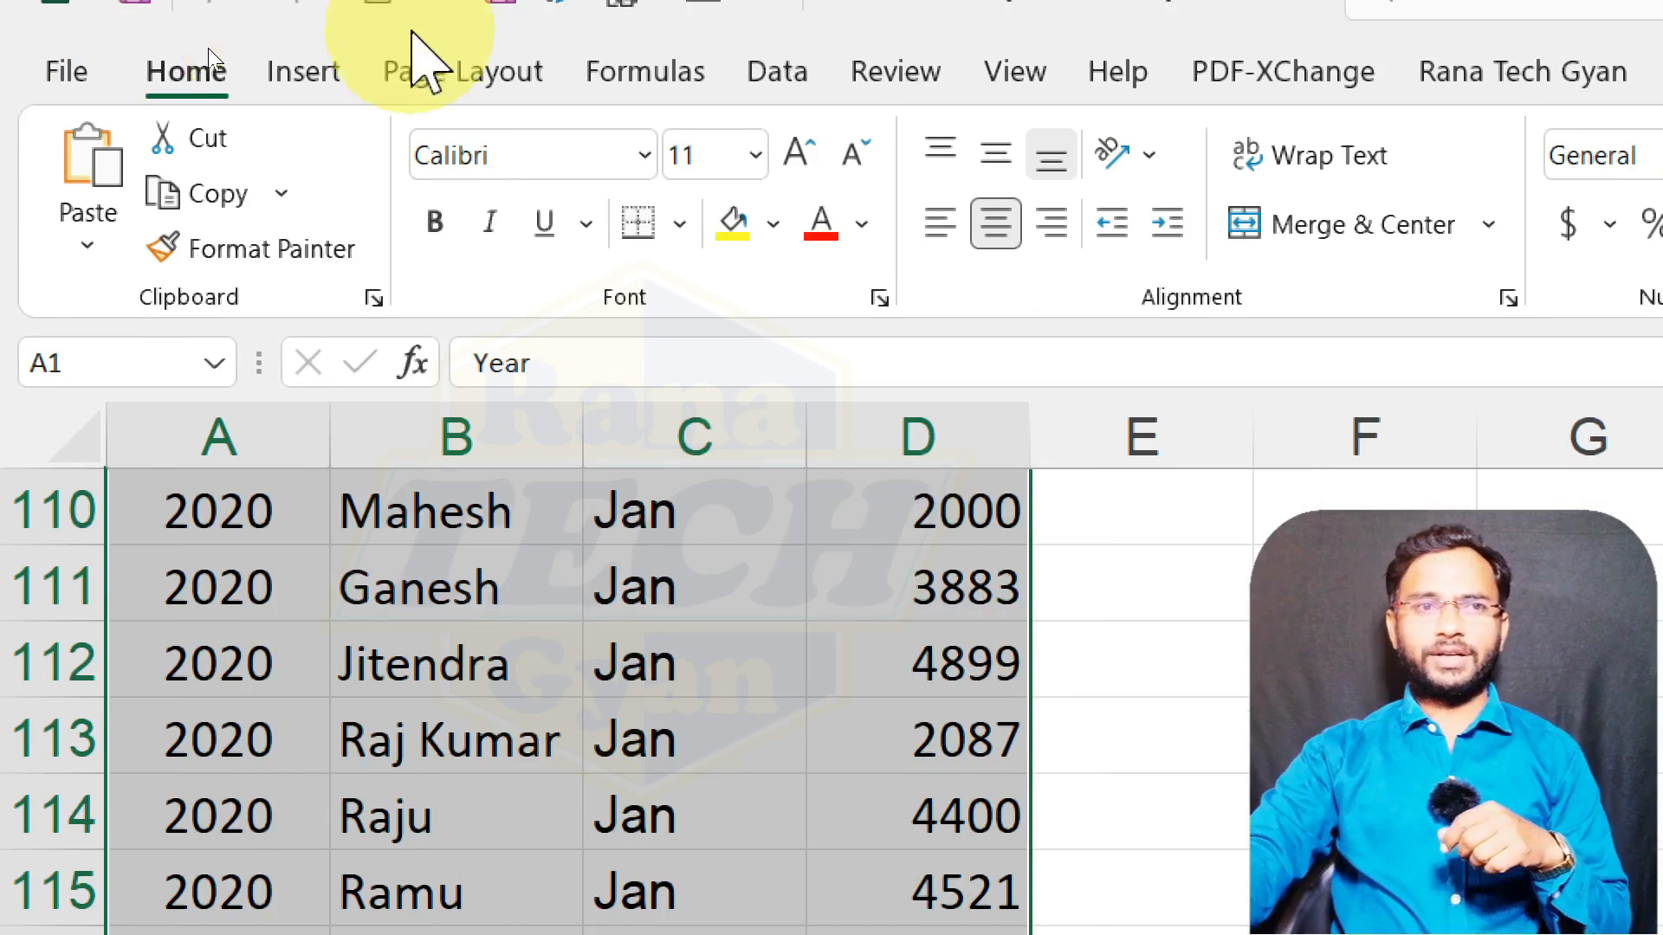
pyautogui.click(147, 66)
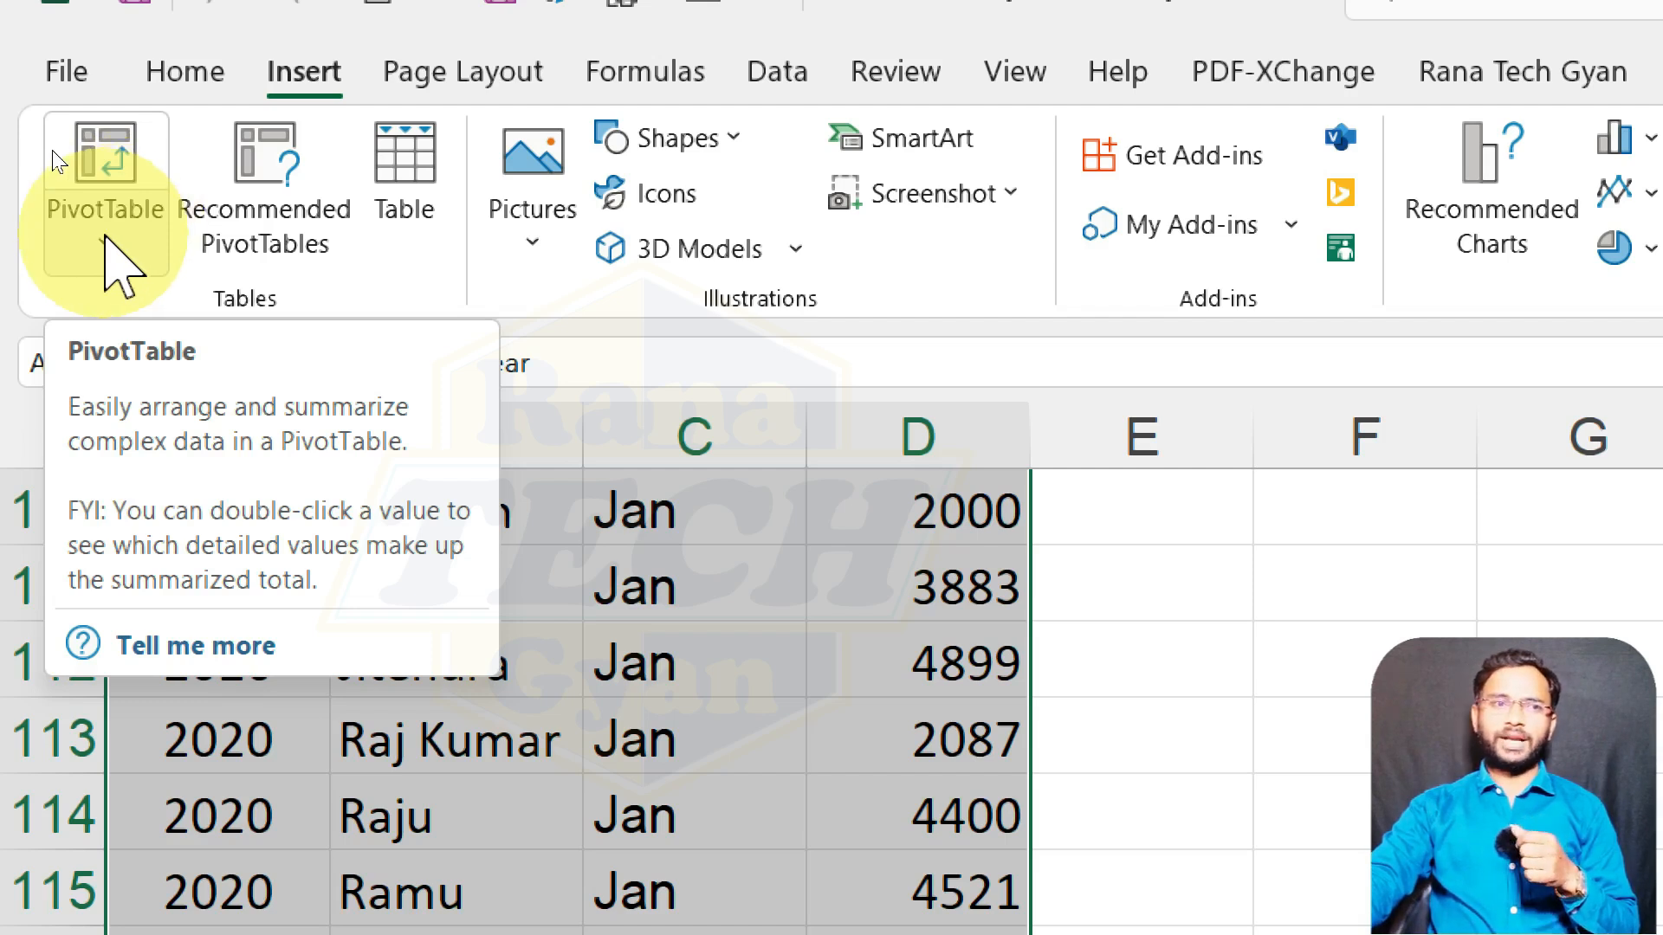
pyautogui.click(105, 242)
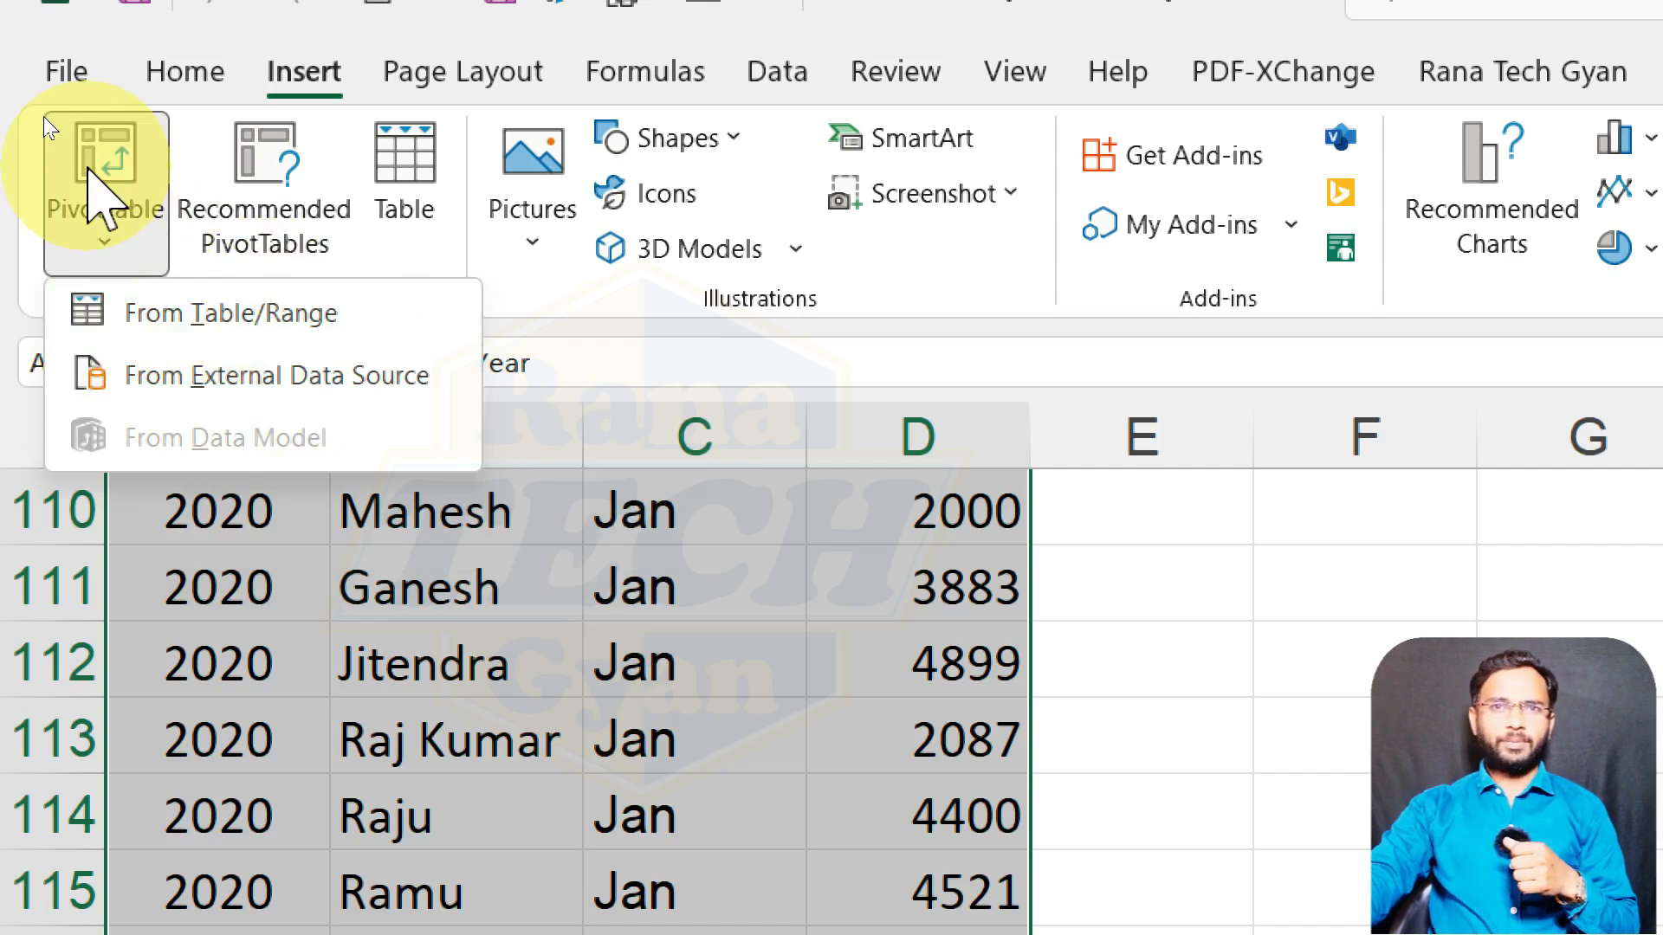
pyautogui.click(74, 121)
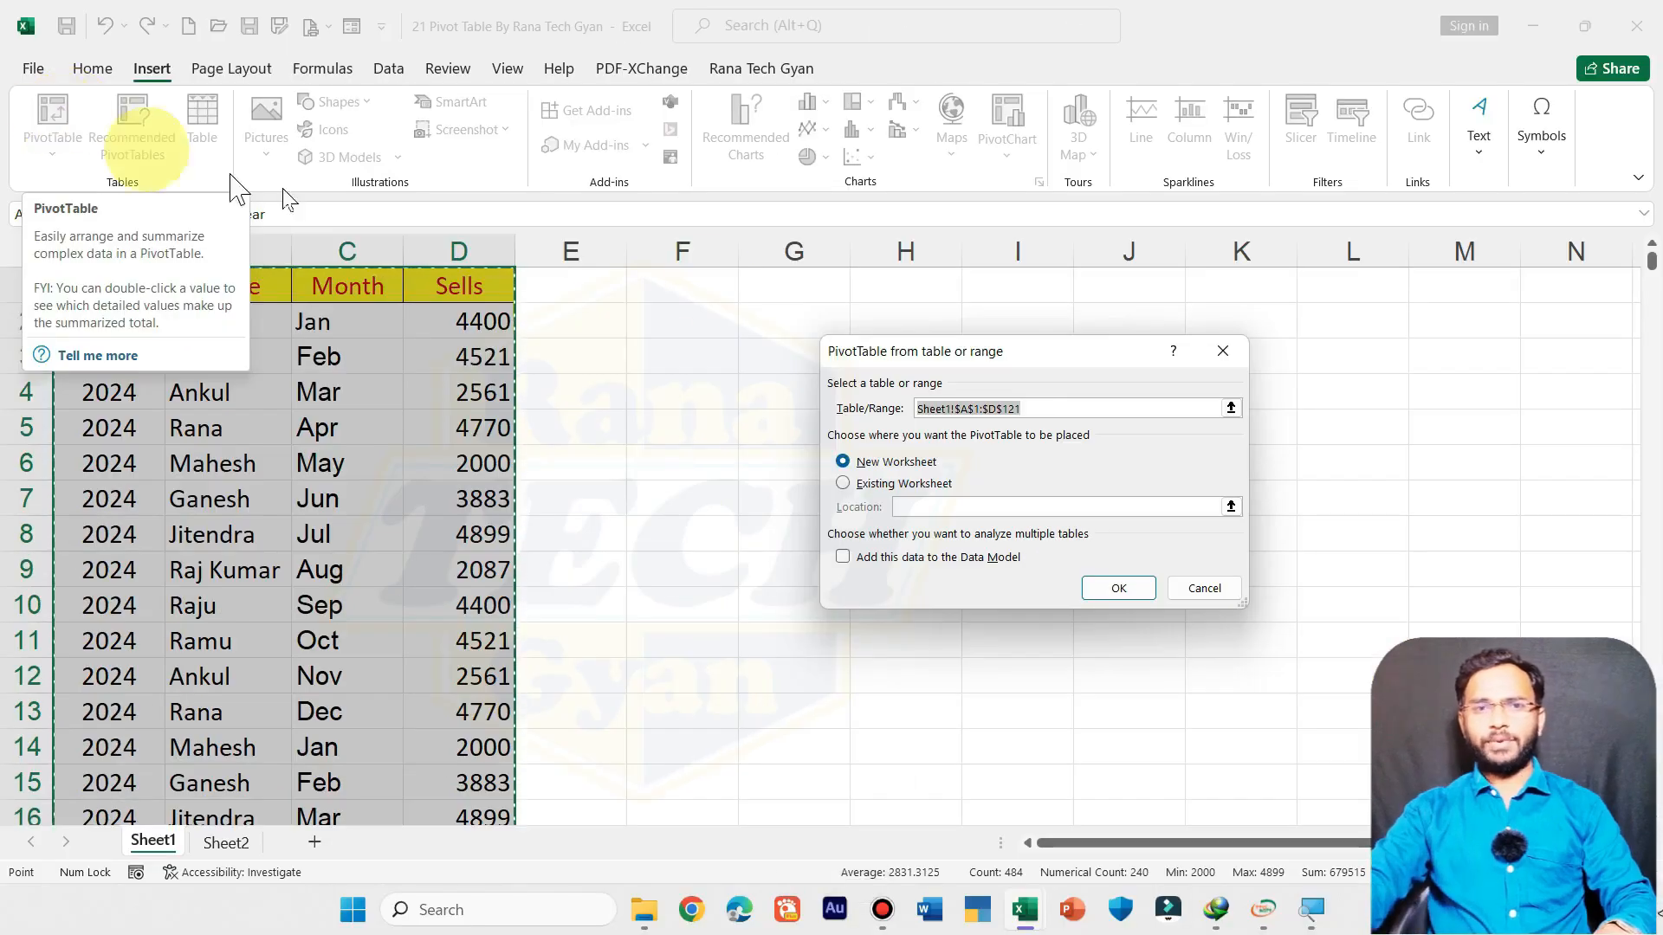
pyautogui.press('super+plus')
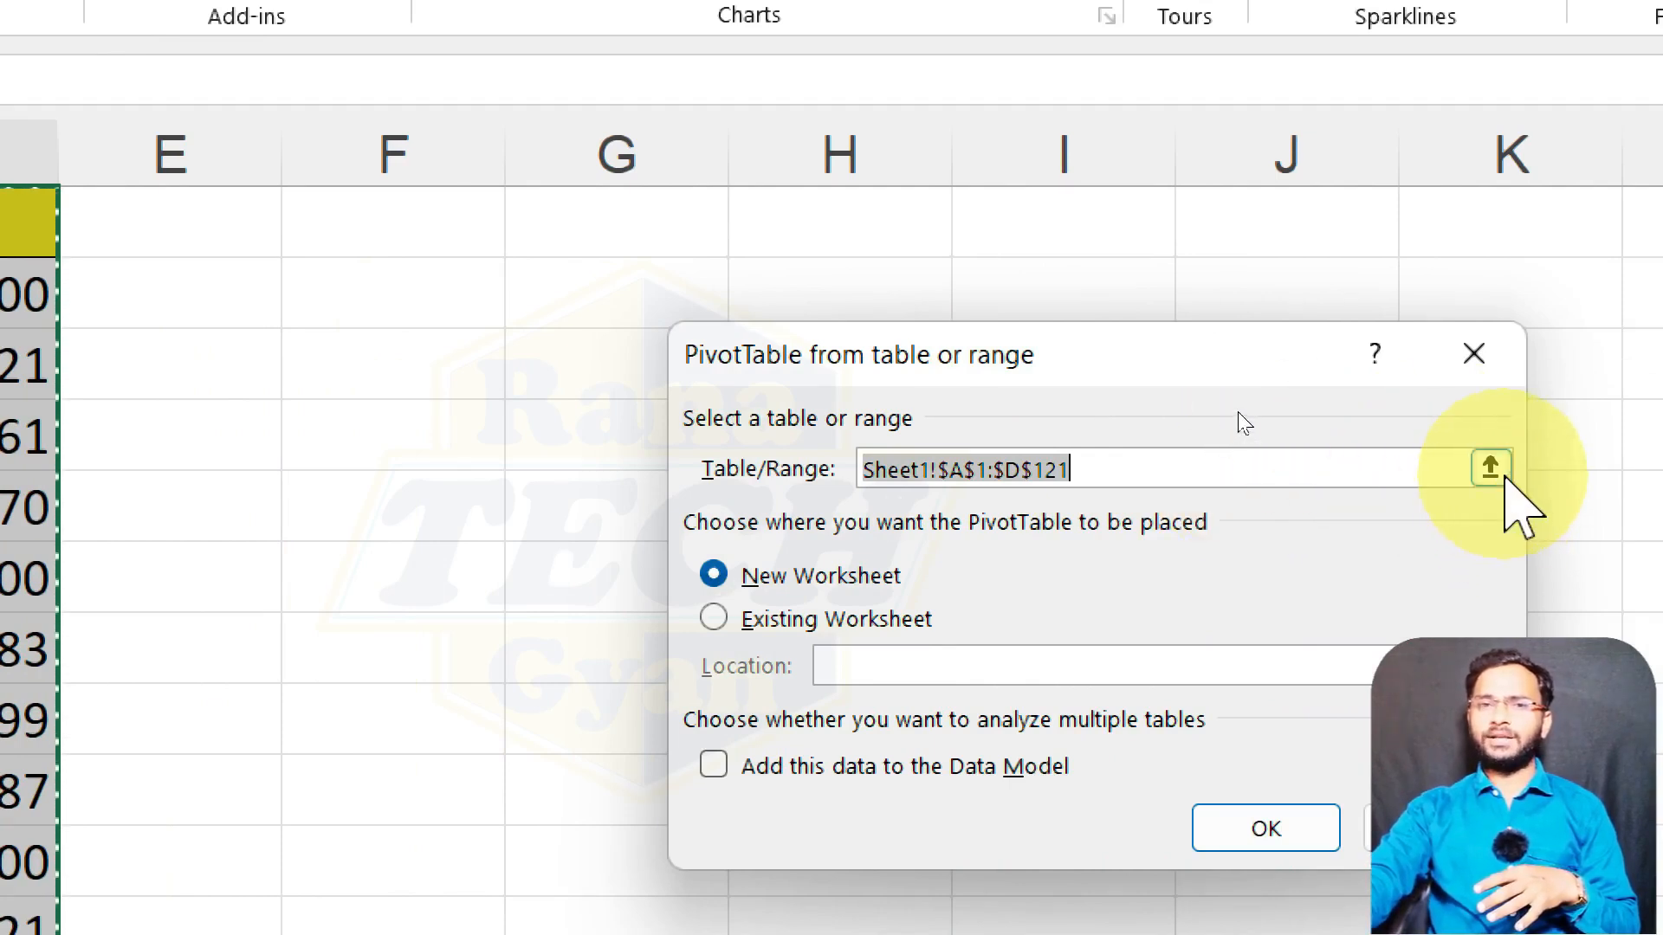
pyautogui.click(1496, 471)
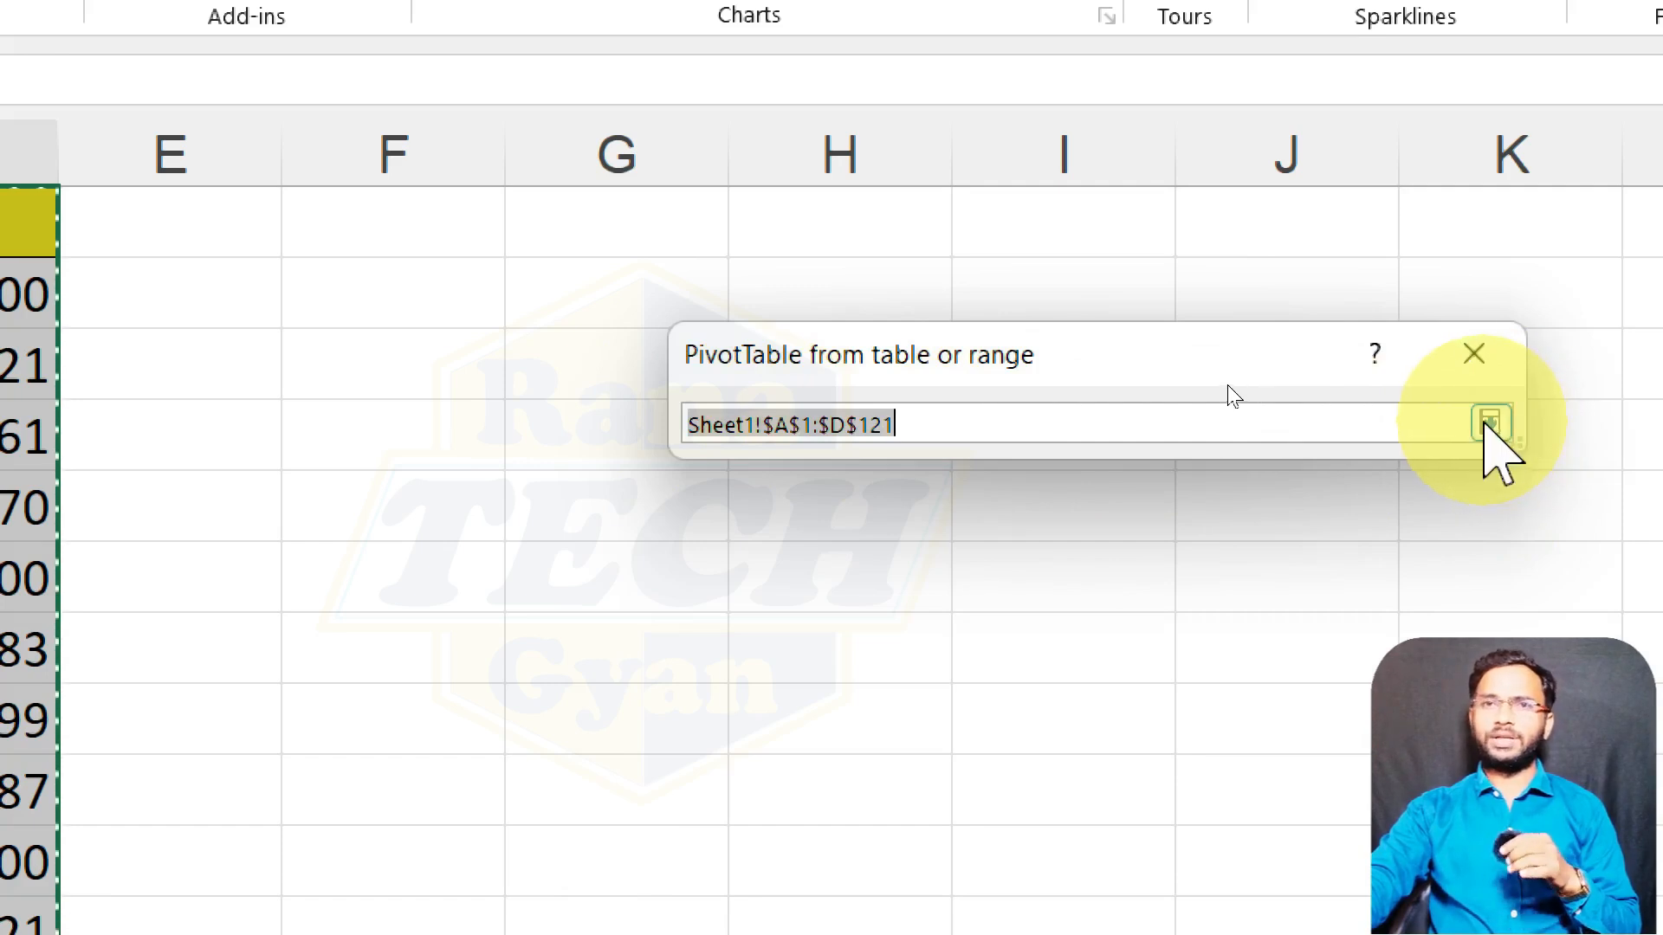
pyautogui.click(1489, 422)
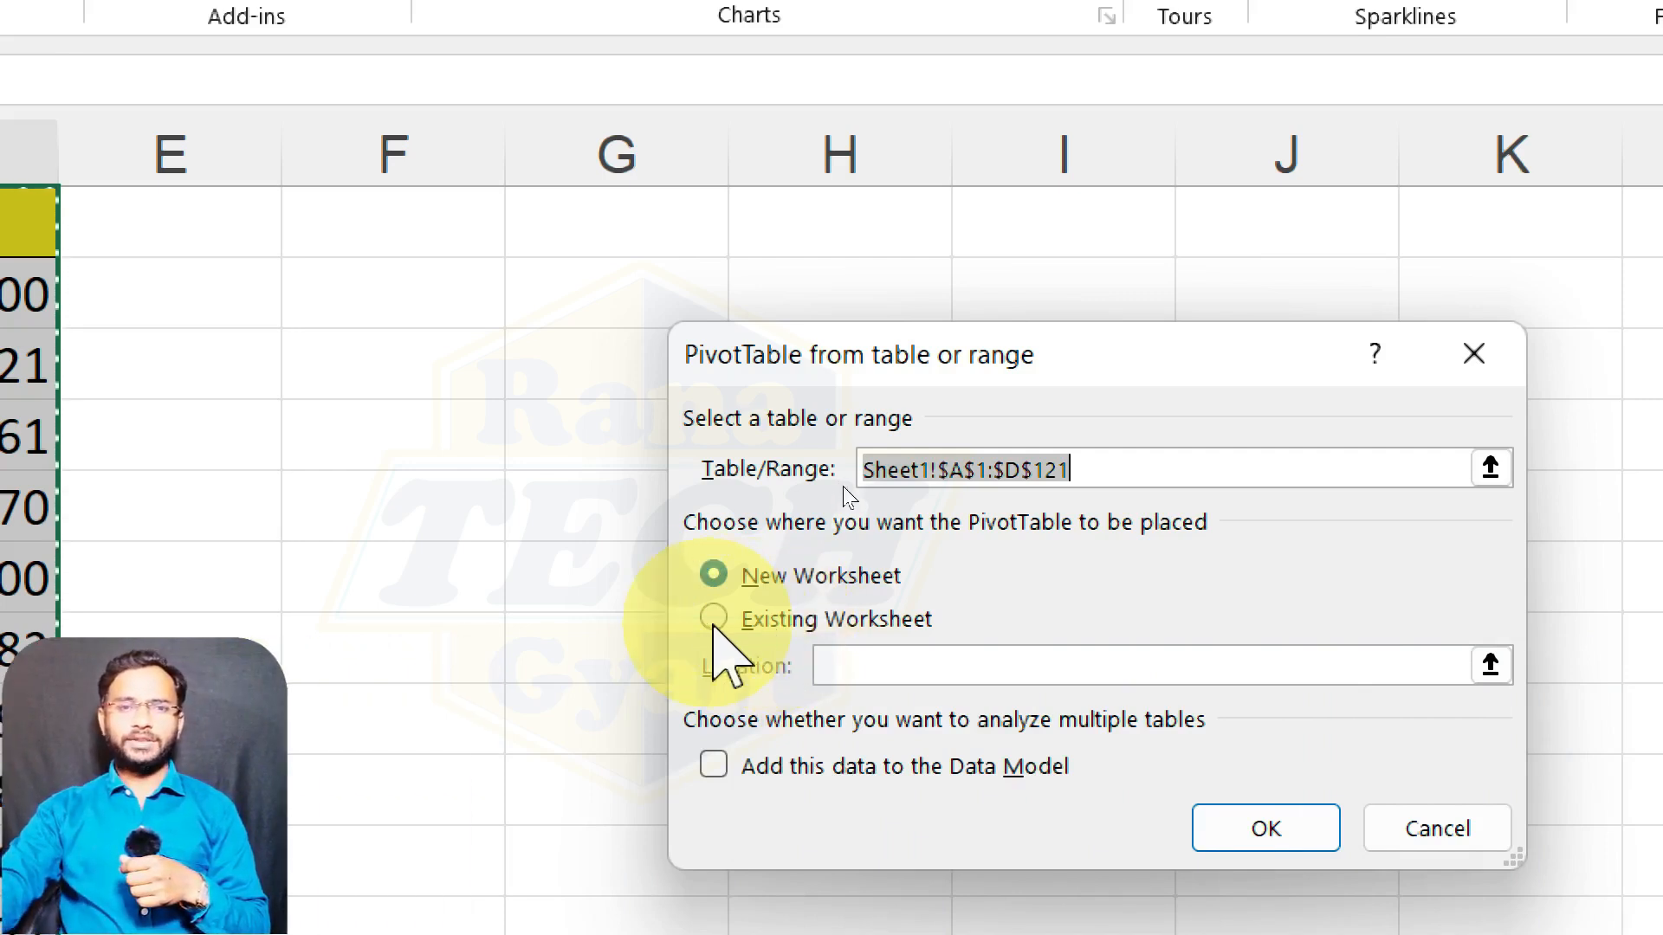
# Step: Place the PivotTable on the existing worksheet at cell G1 of Sheet1 and create it
pyautogui.click(714, 620)
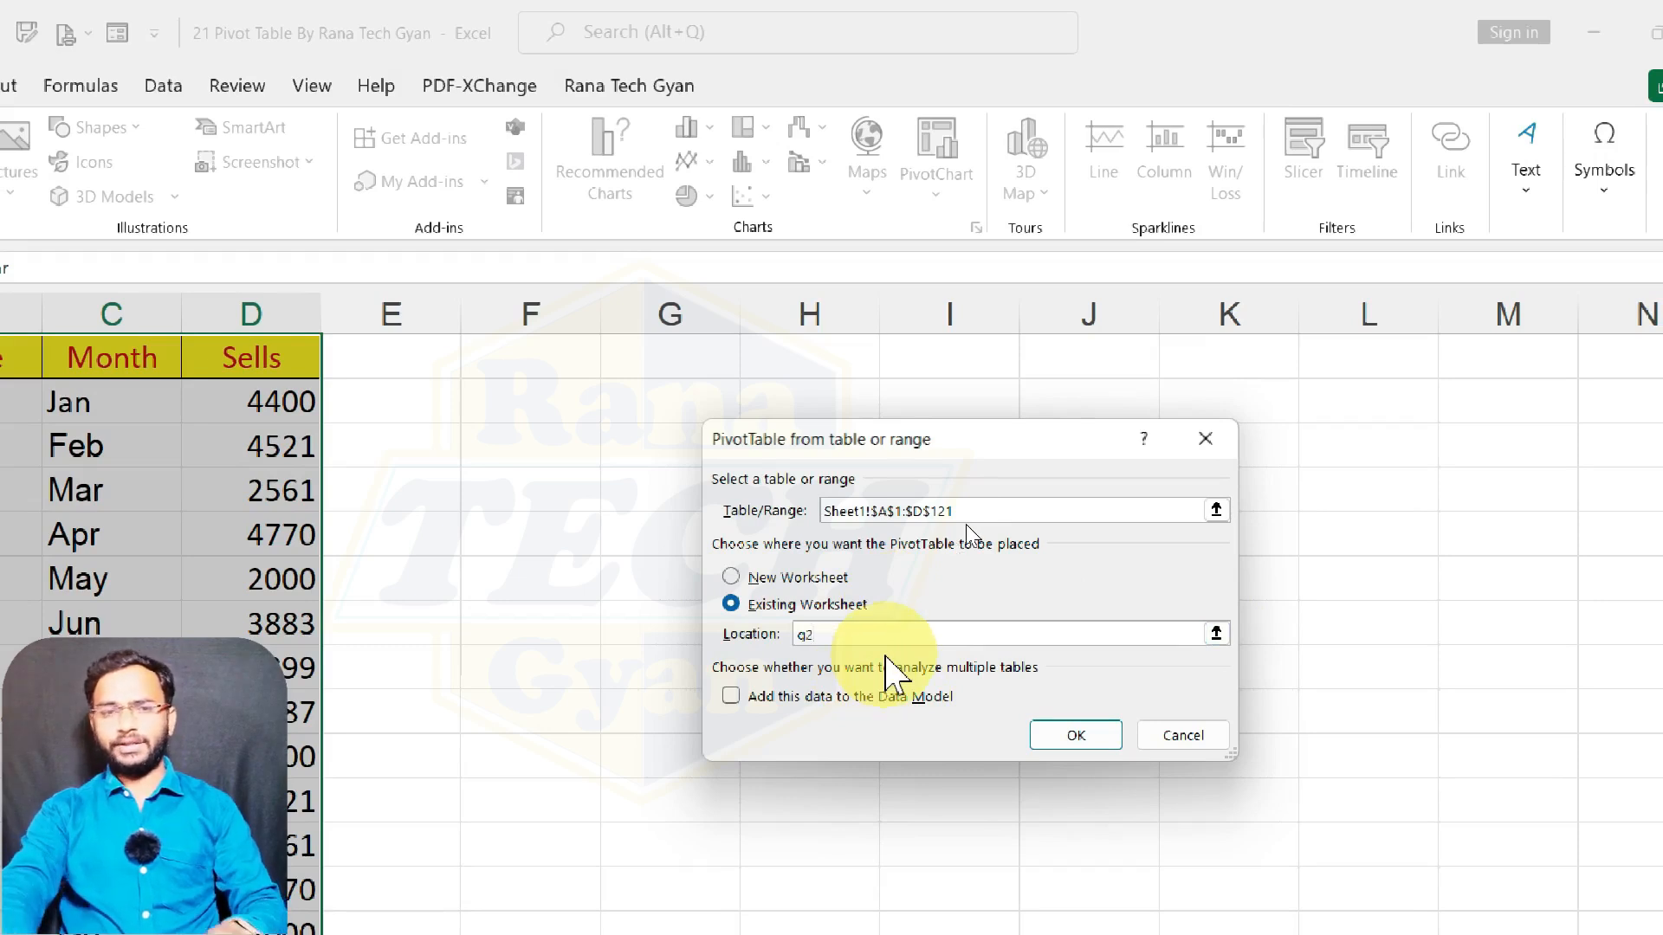
pyautogui.press('BackSpace')
pyautogui.press('BackSpace')
pyautogui.click(1217, 634)
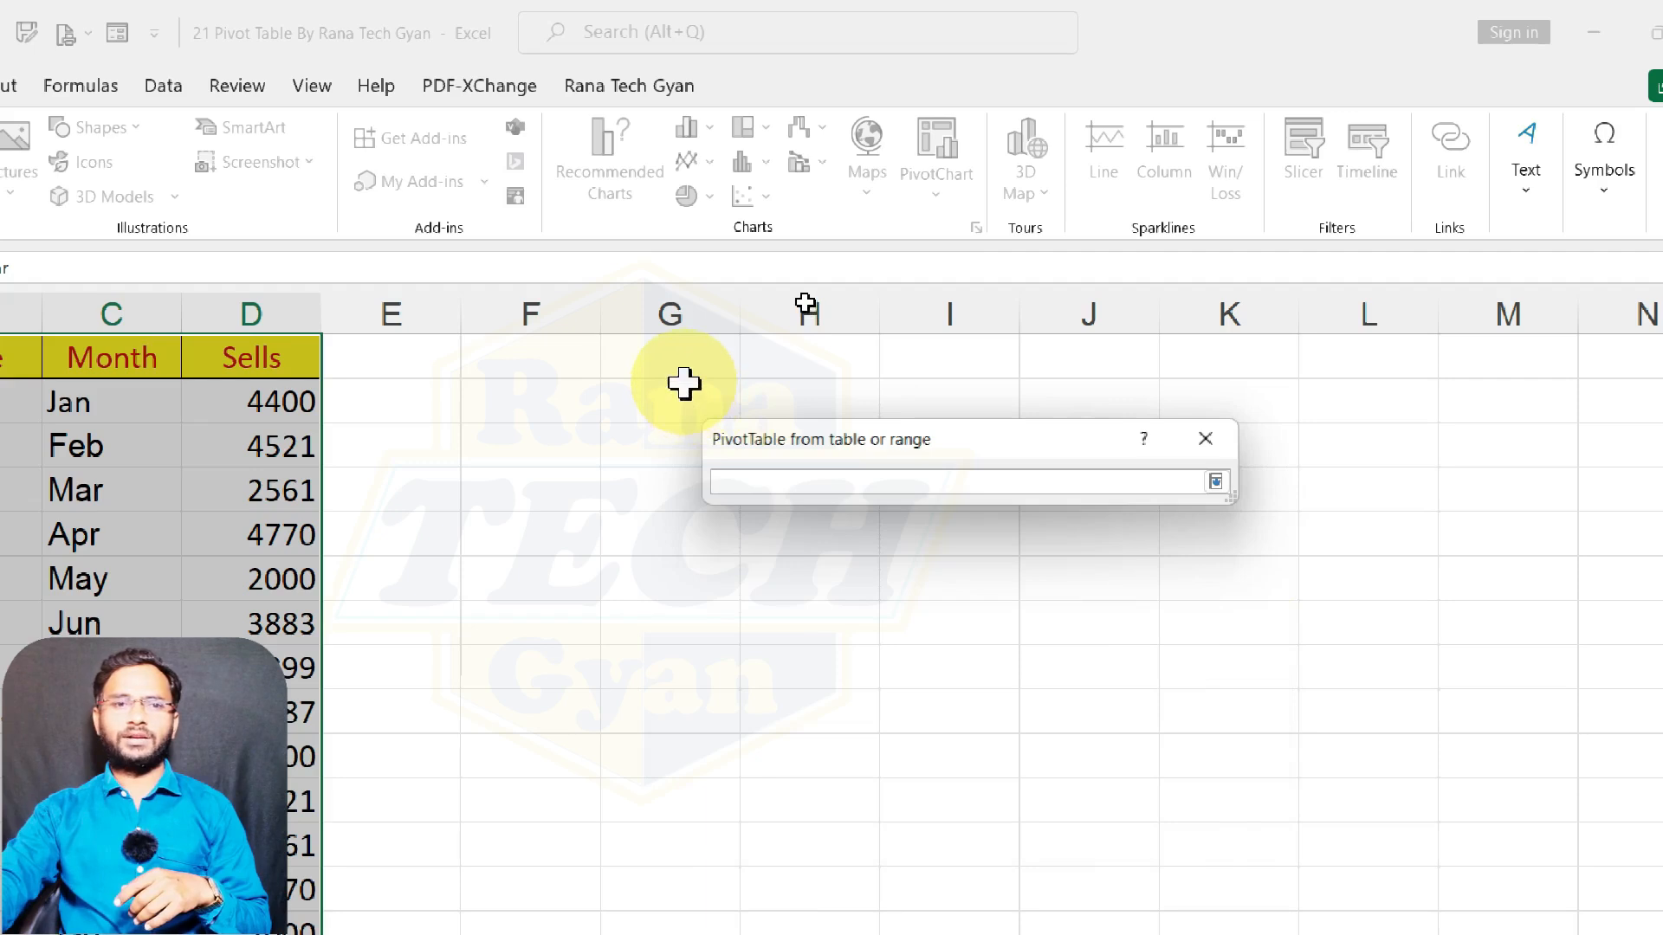
pyautogui.click(683, 371)
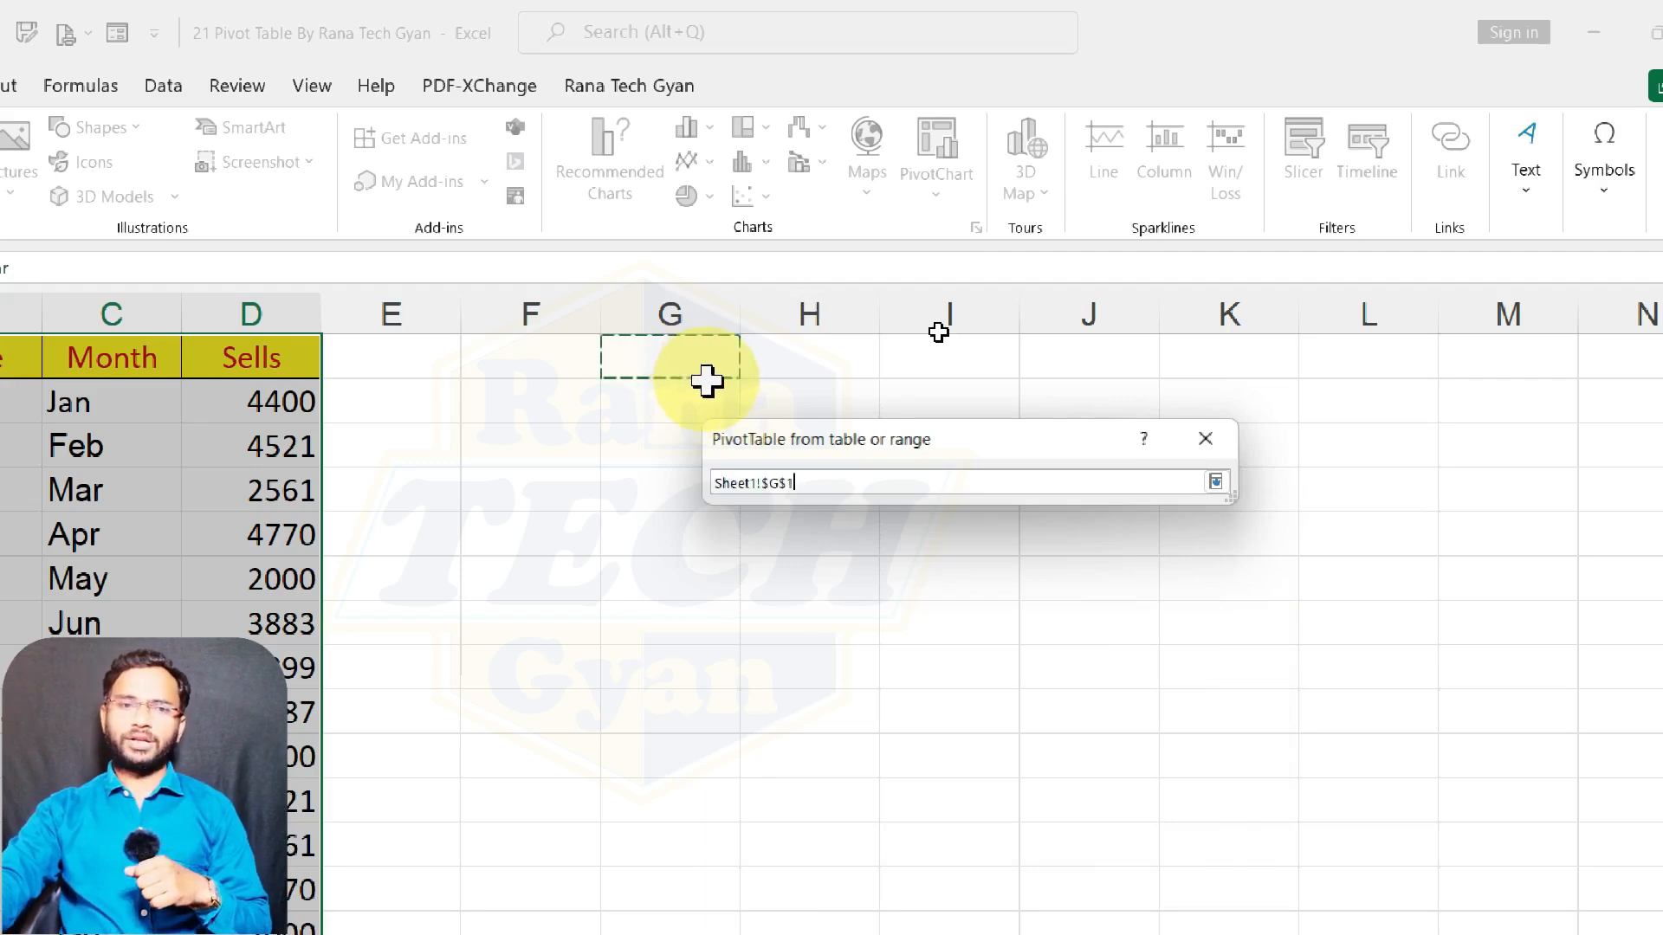
pyautogui.click(1214, 482)
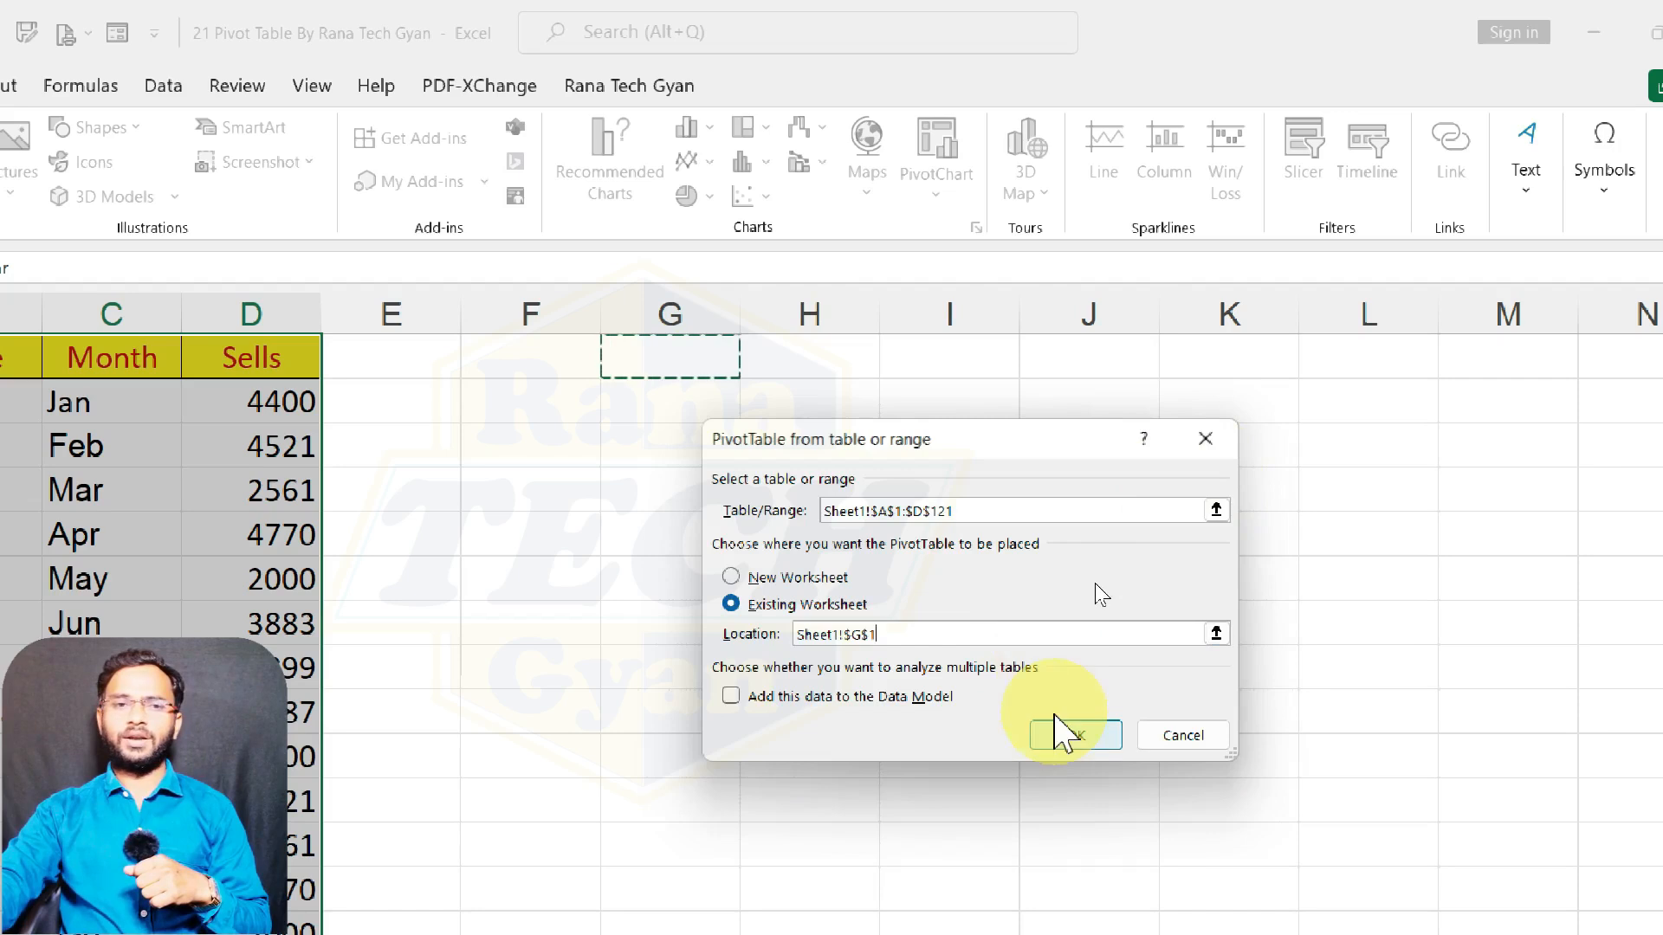
pyautogui.click(1058, 741)
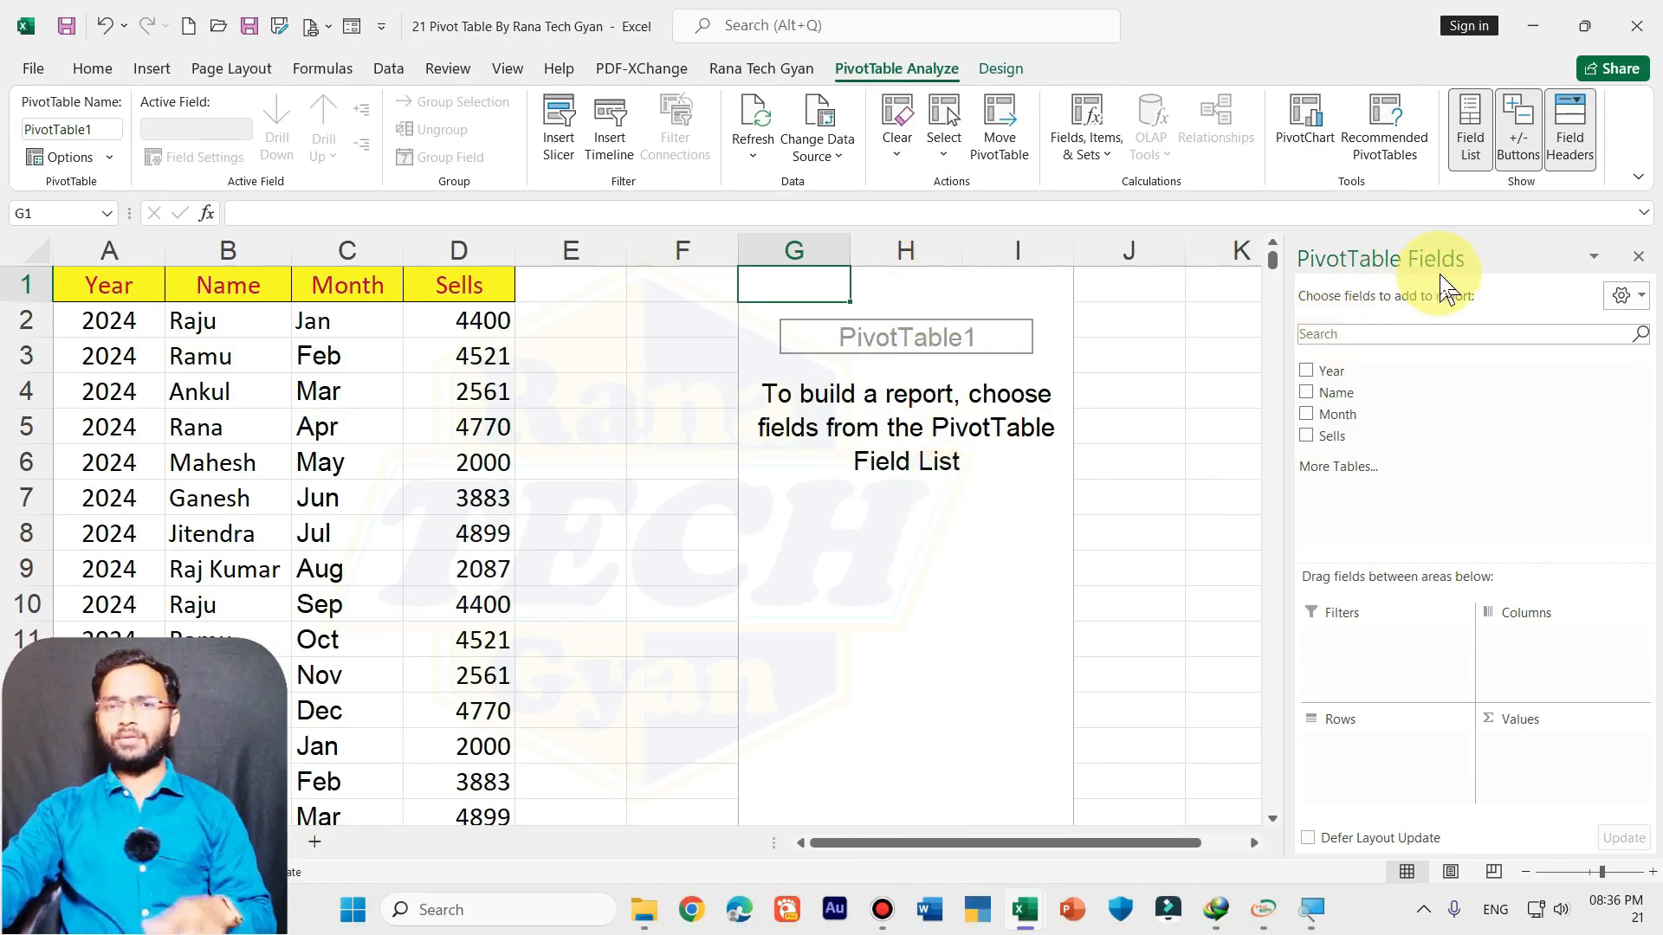
# Step: Add the Year and Sells fields to the PivotTable report
pyautogui.press('super+plus')
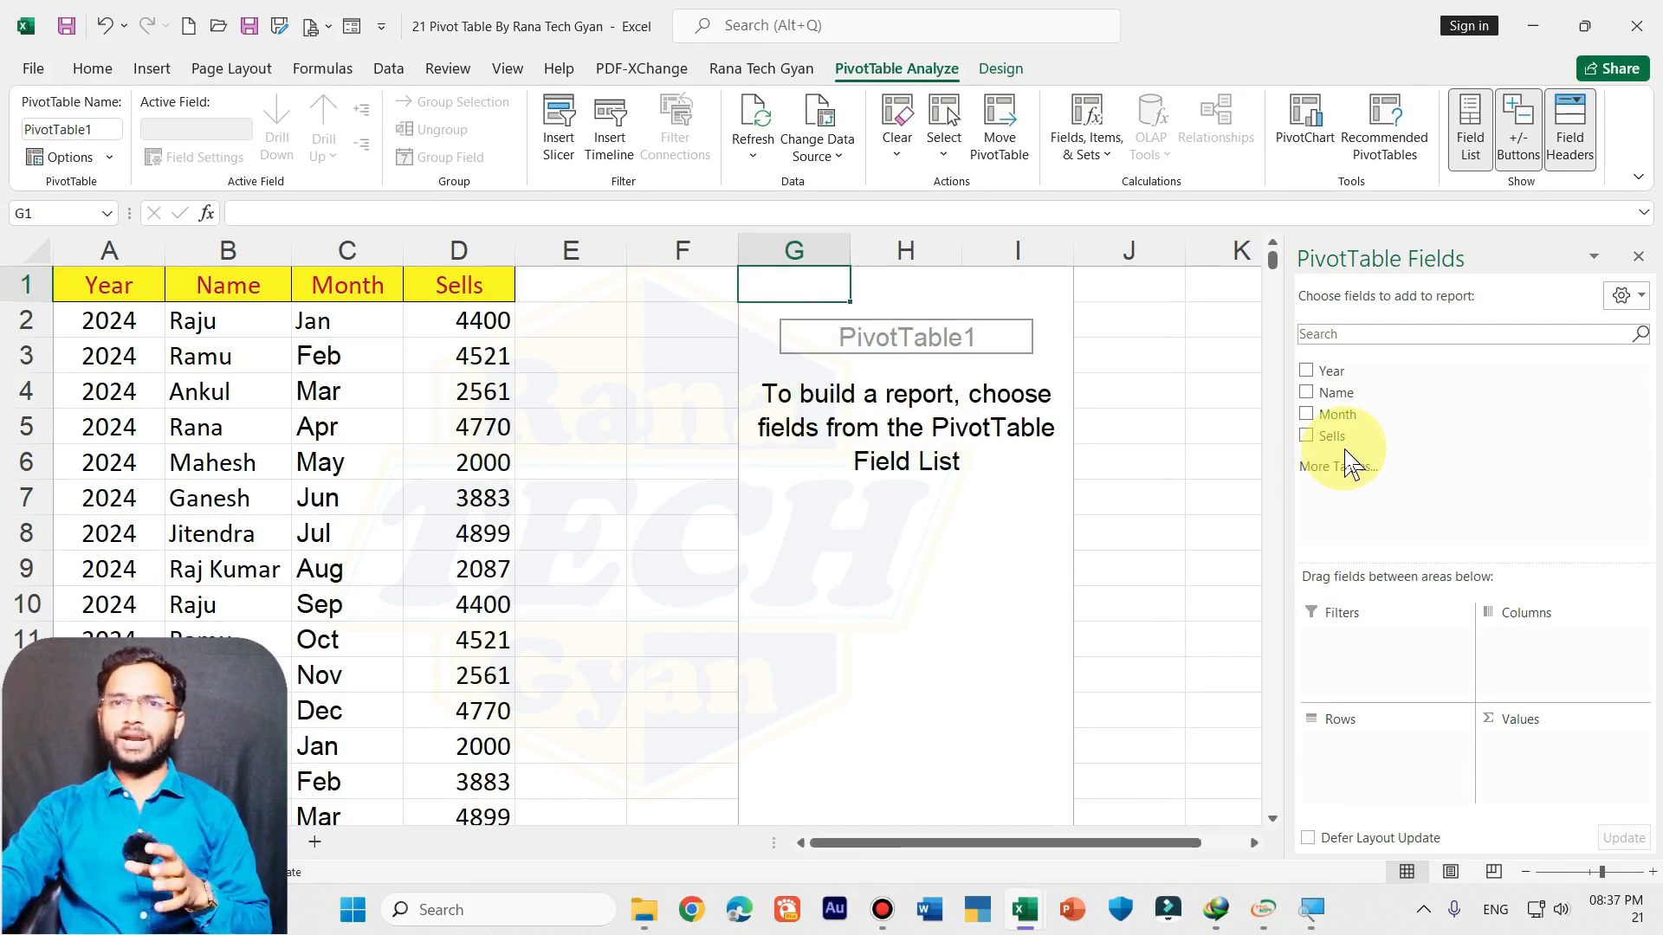
pyautogui.press('super+plus')
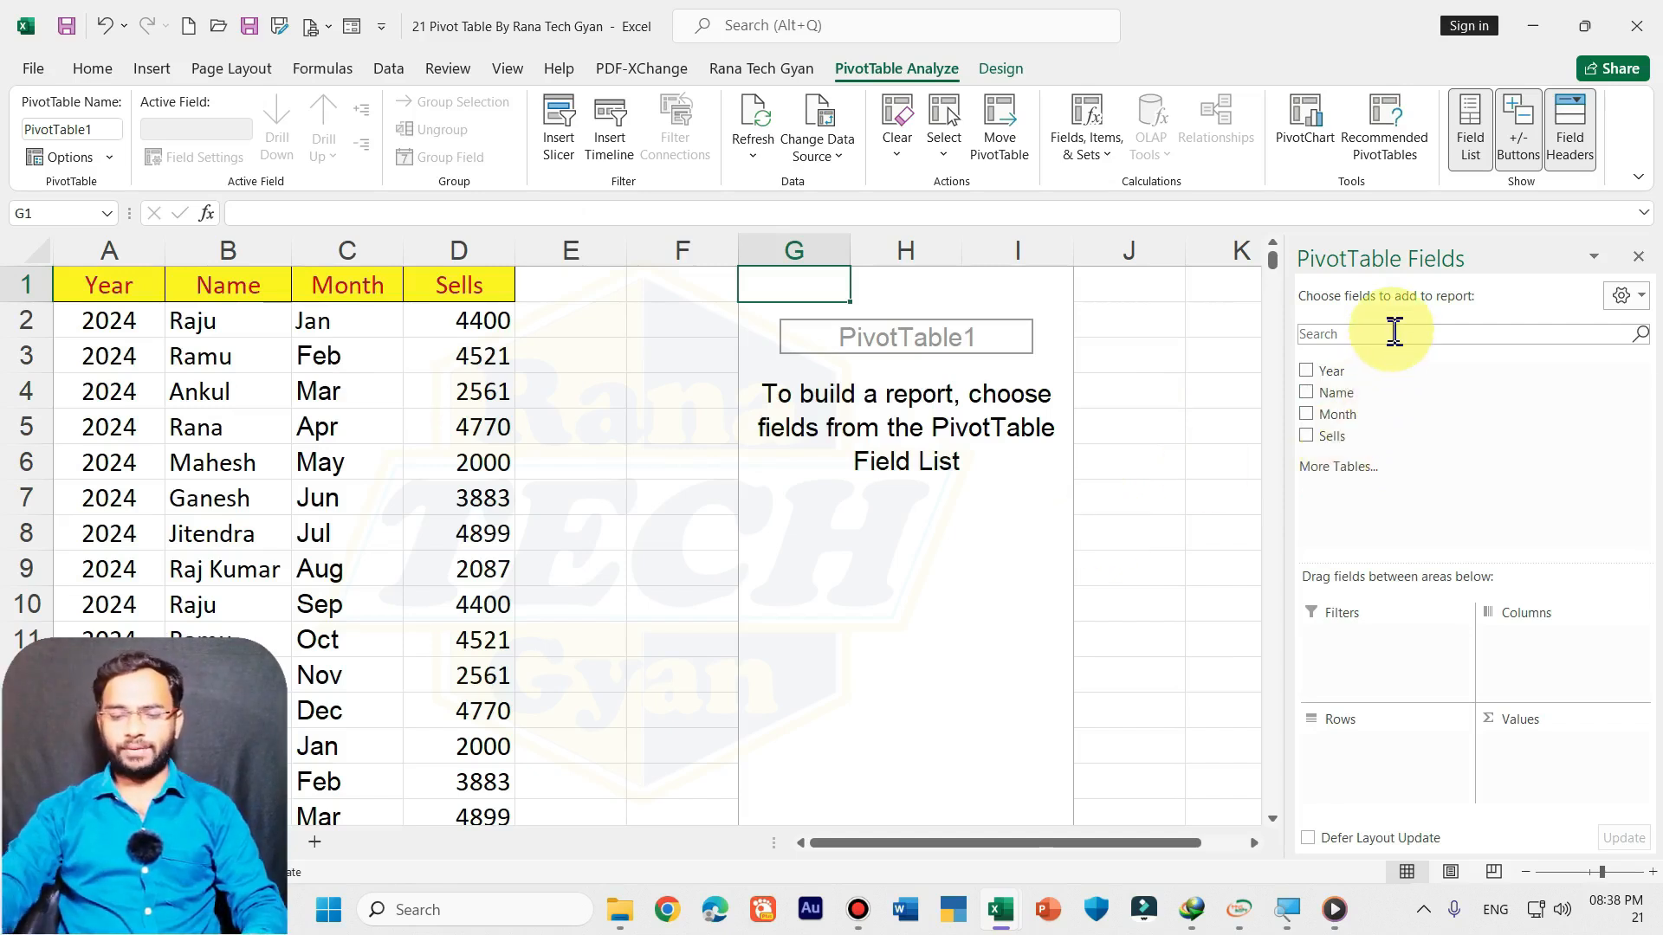
pyautogui.press('super+plus')
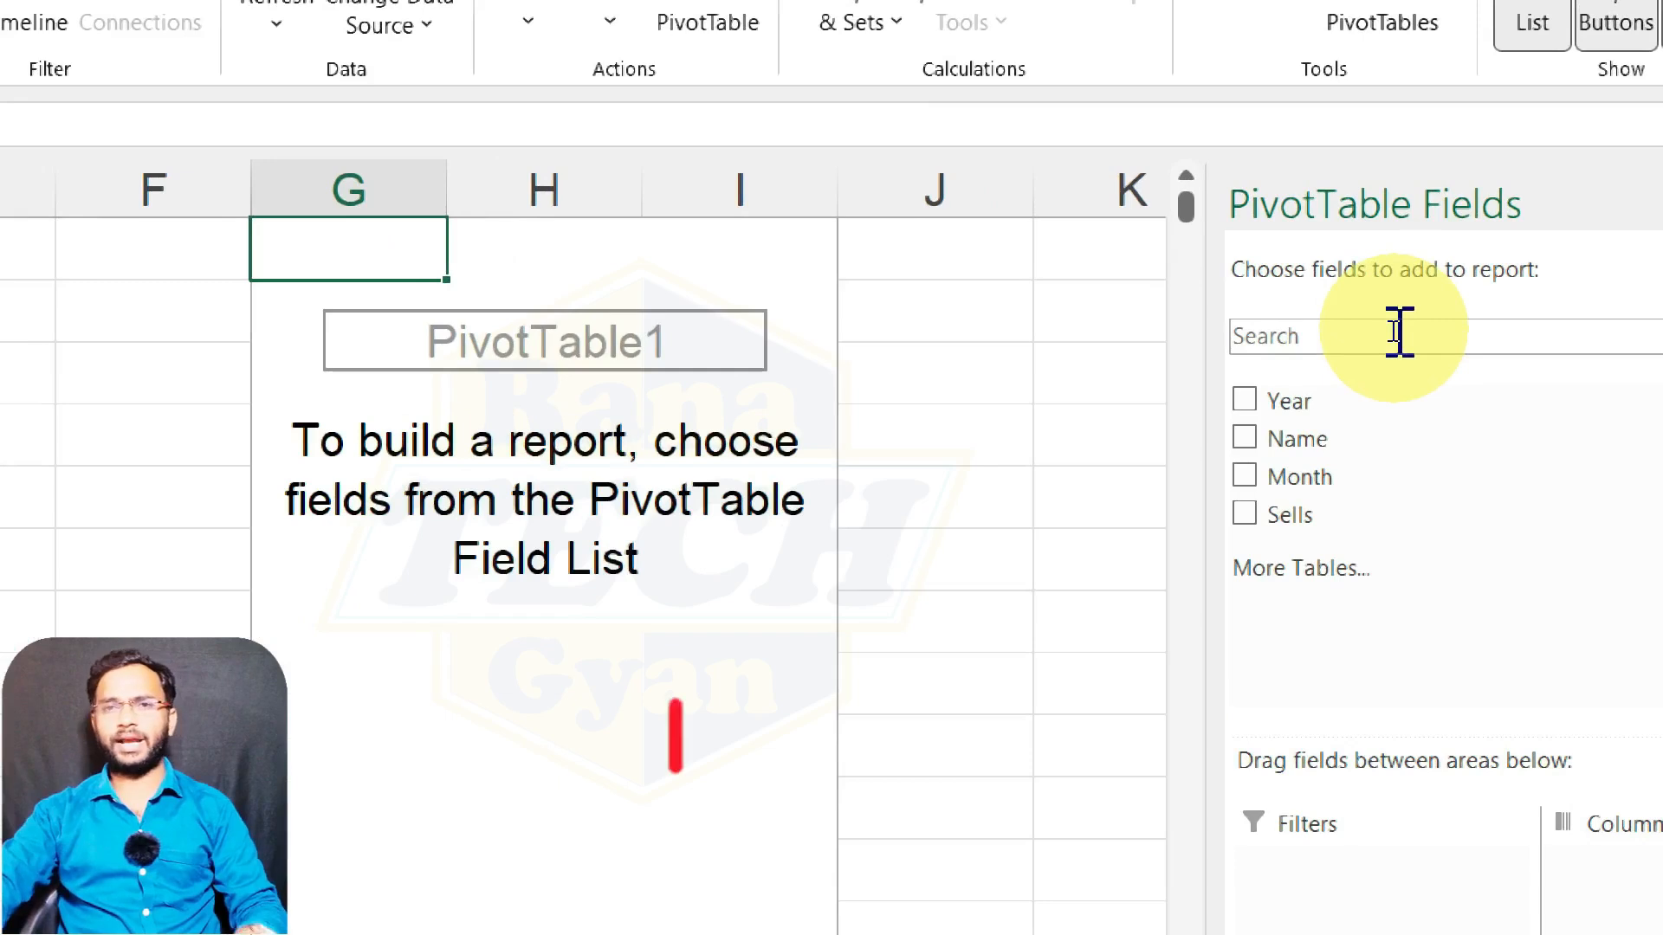
pyautogui.moveTo(1328, 405); pyautogui.dragTo(435, 291)
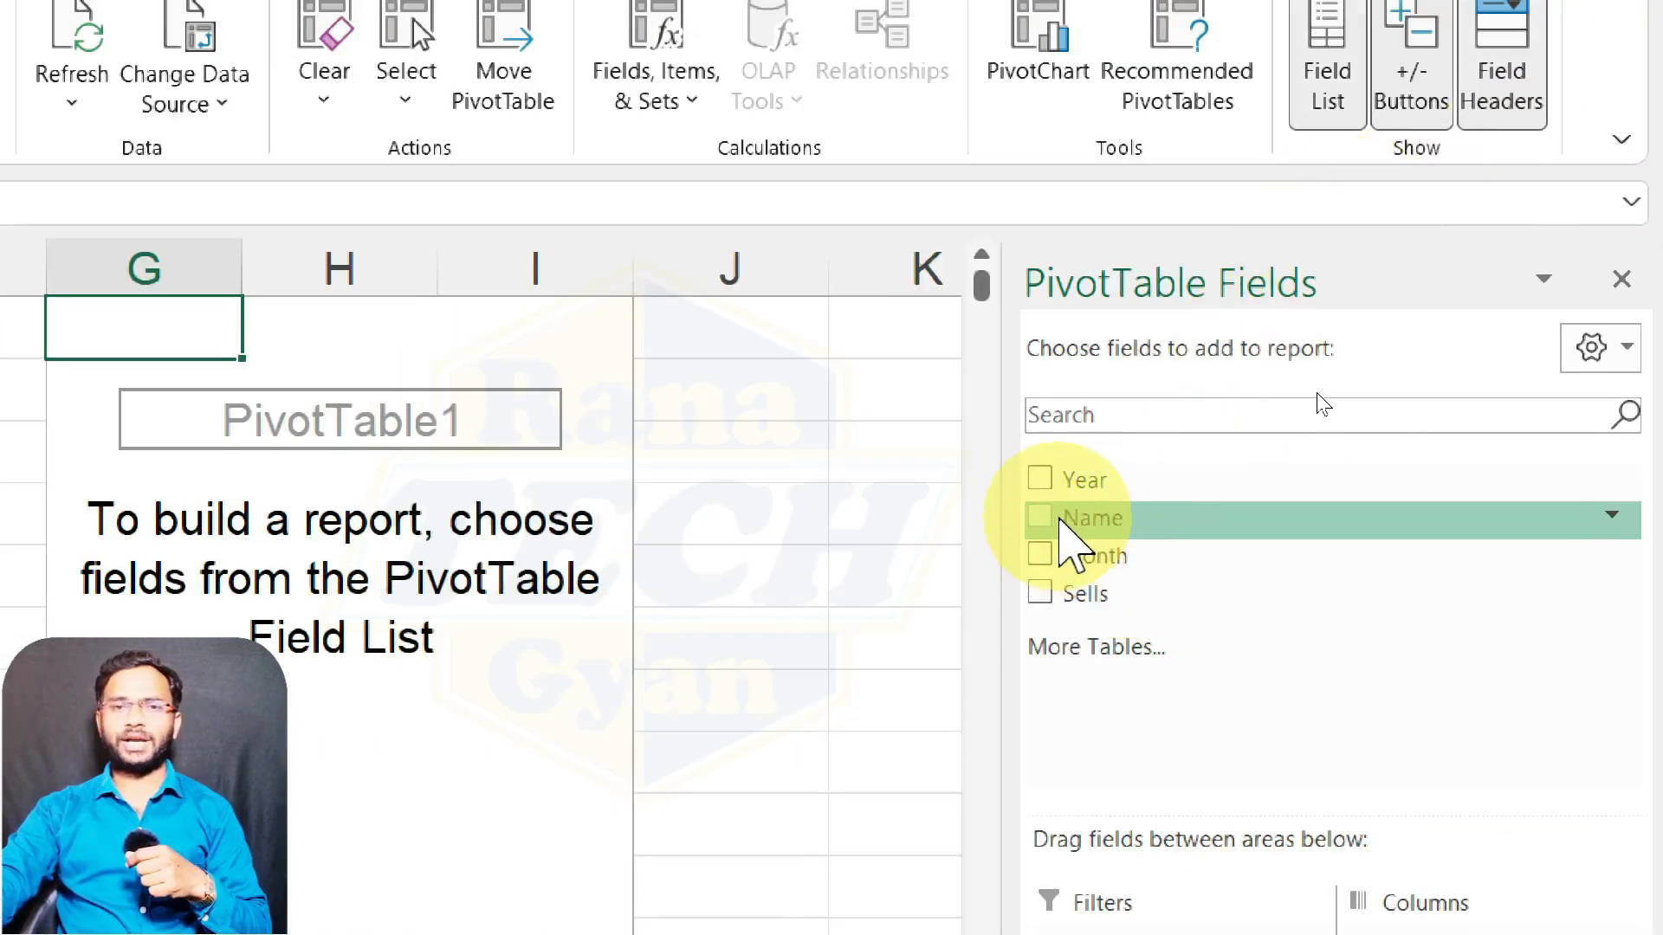
pyautogui.click(1042, 486)
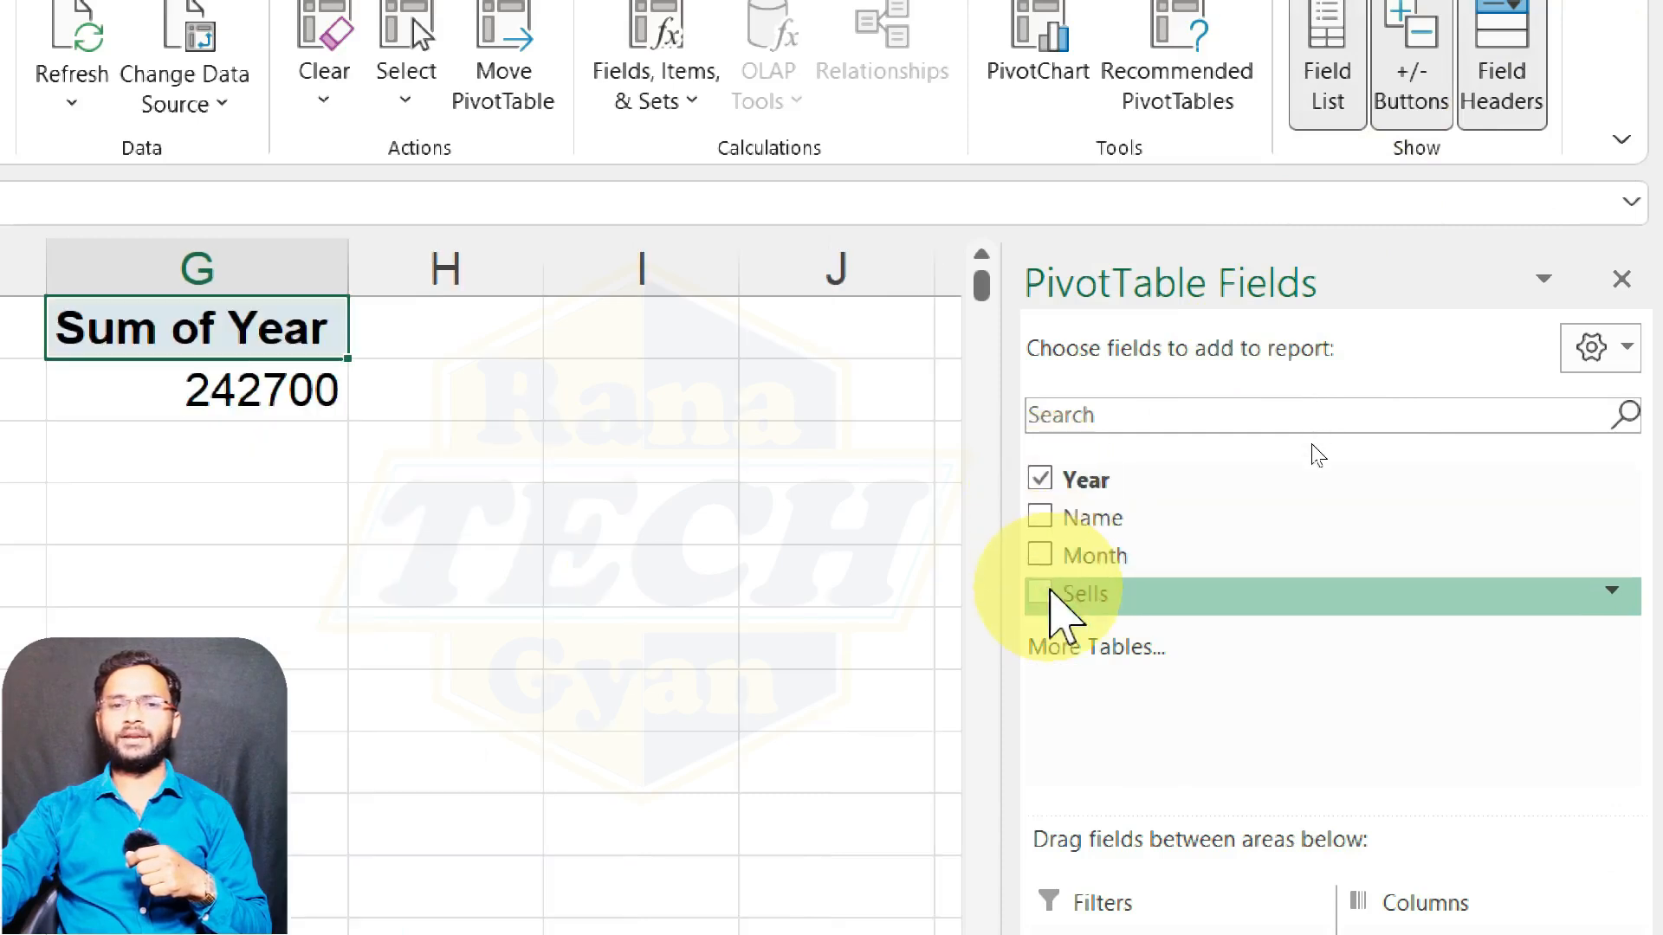
pyautogui.click(1043, 604)
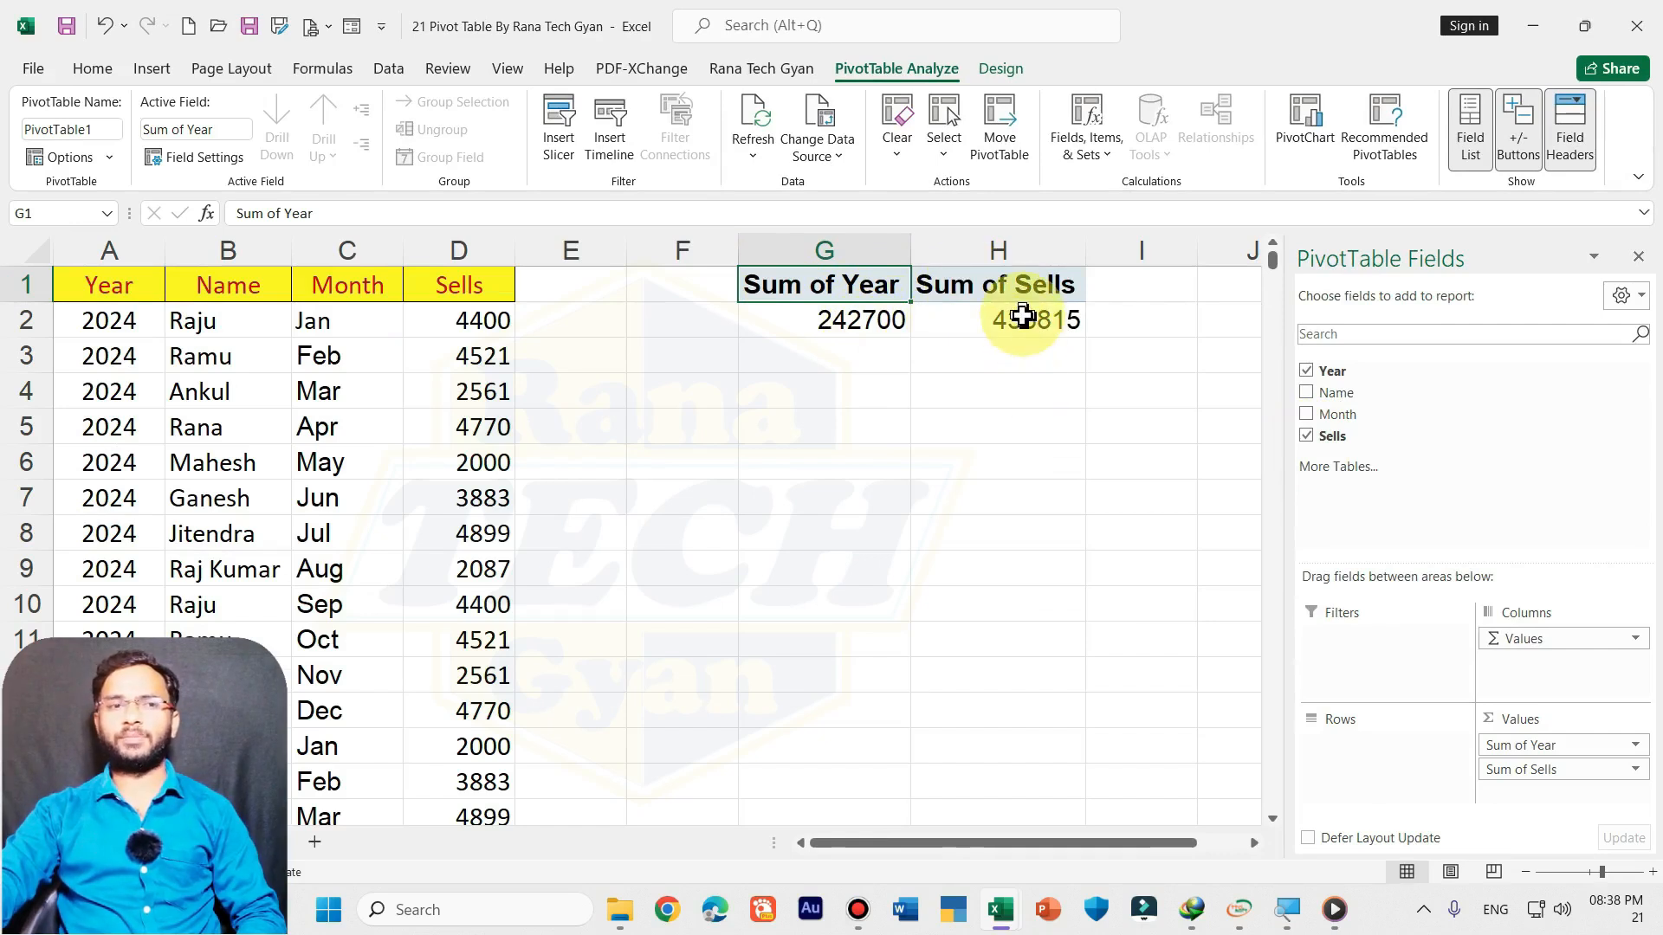
# Step: Sum the Sells values D2:D121 in cell D122, directly below the last record
pyautogui.scroll(-3, 511, 572)
pyautogui.scroll(-17, 496, 576)
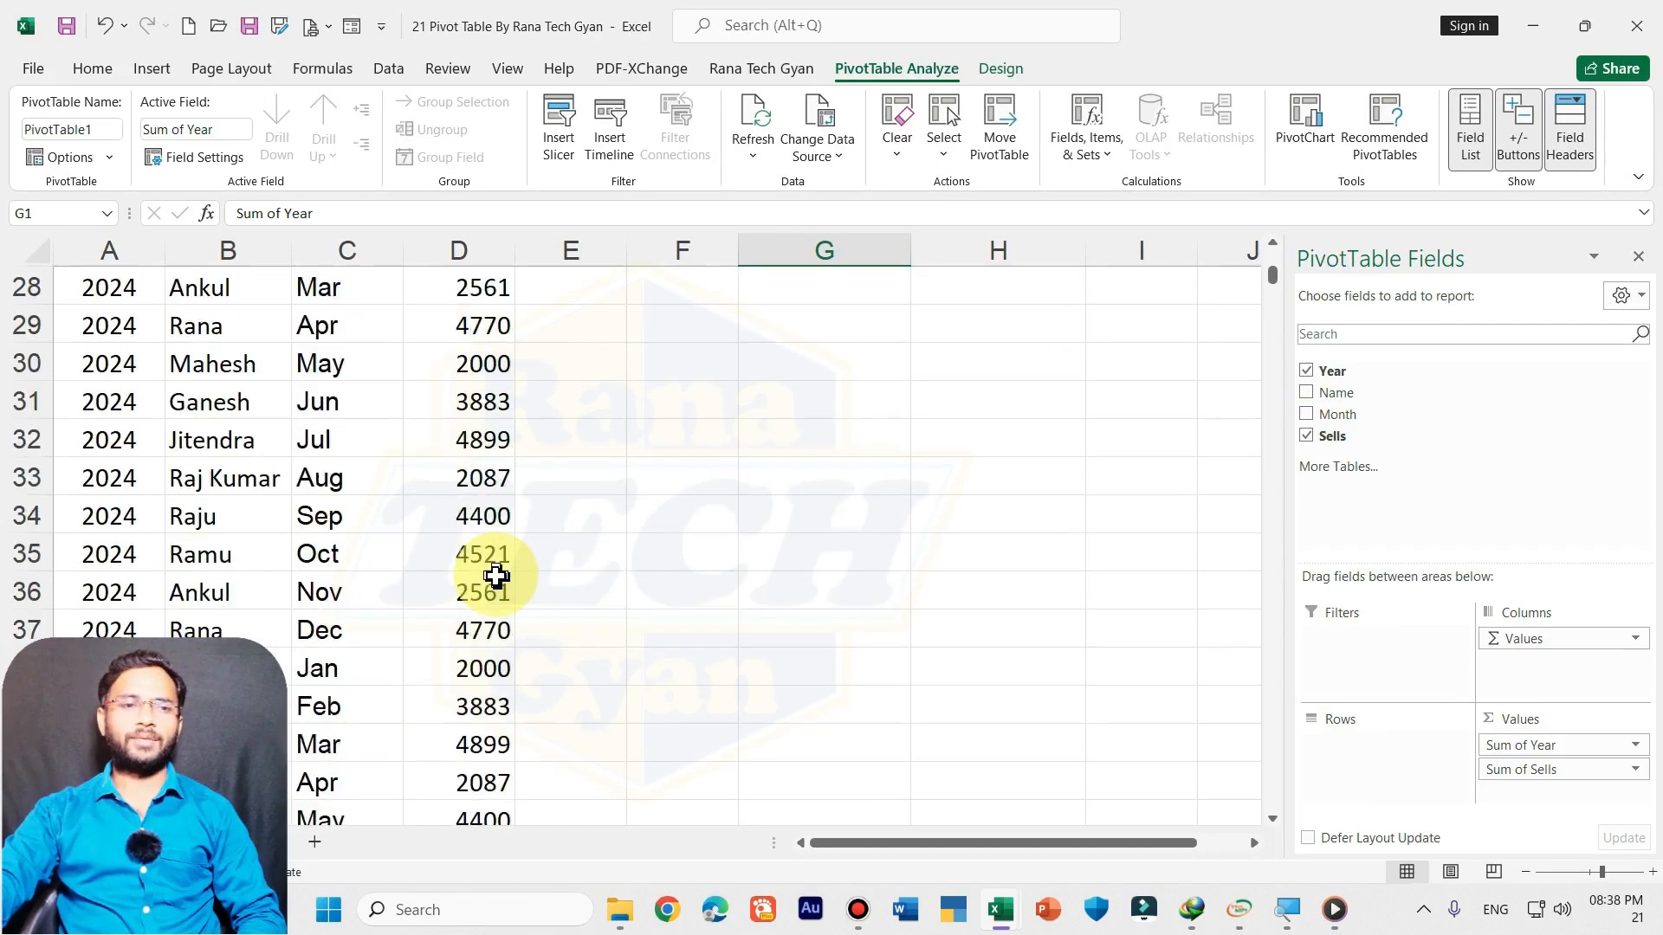
pyautogui.scroll(-20, 497, 576)
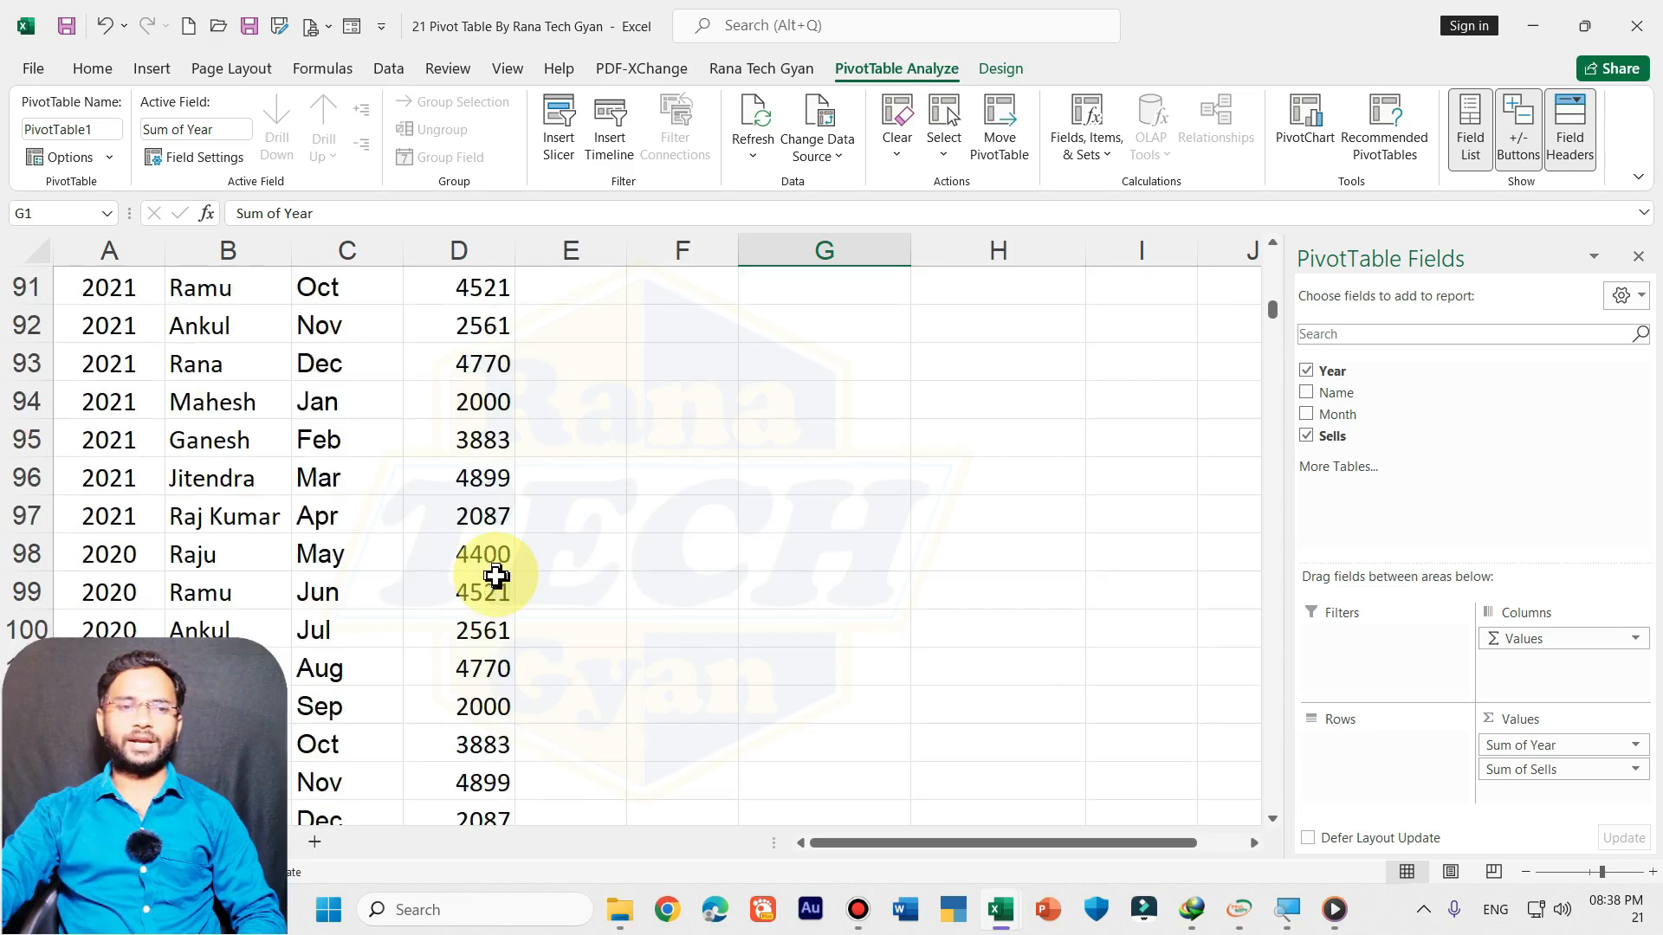
pyautogui.scroll(2, 496, 554)
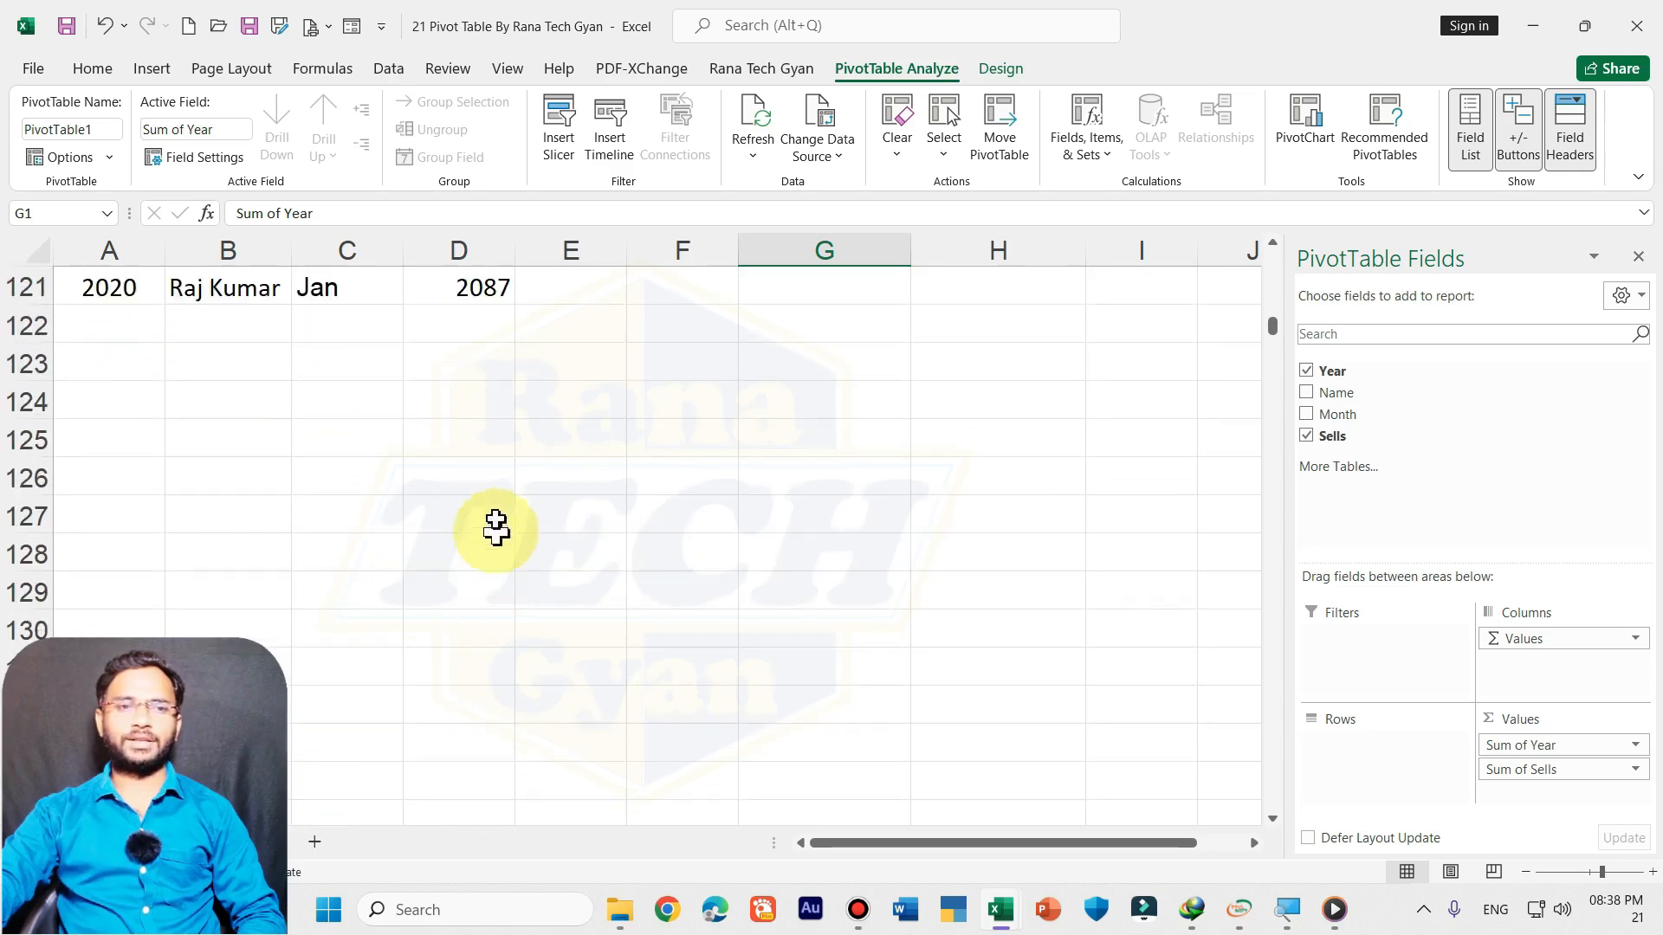
pyautogui.click(479, 327)
pyautogui.click(1364, 103)
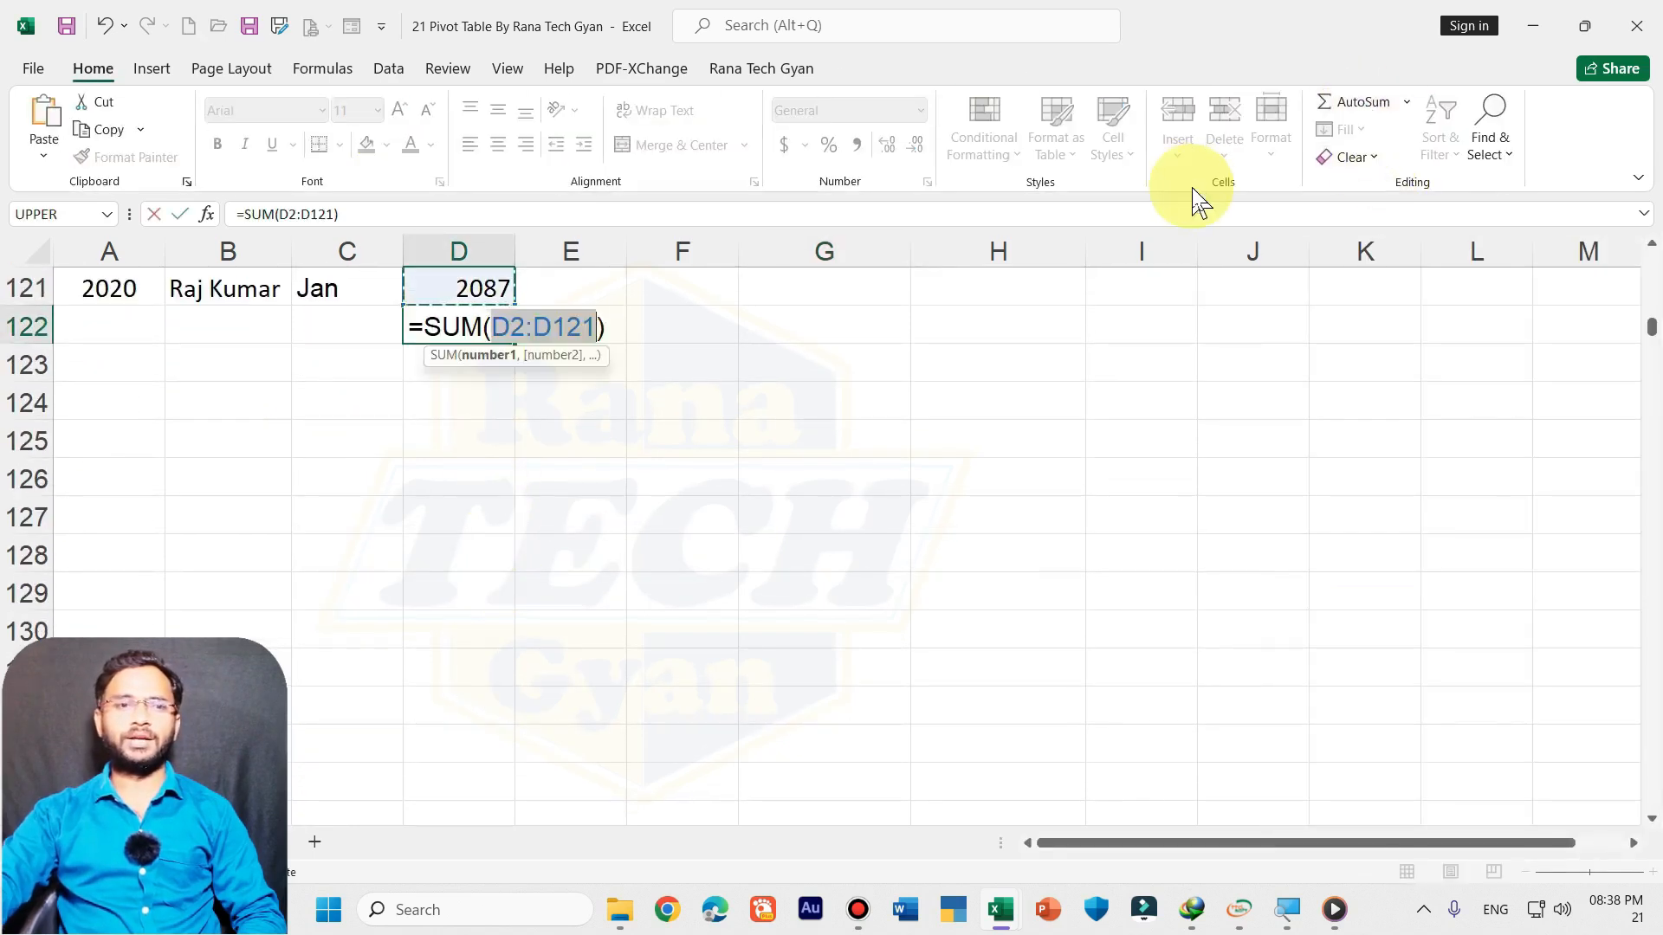
pyautogui.press('Return')
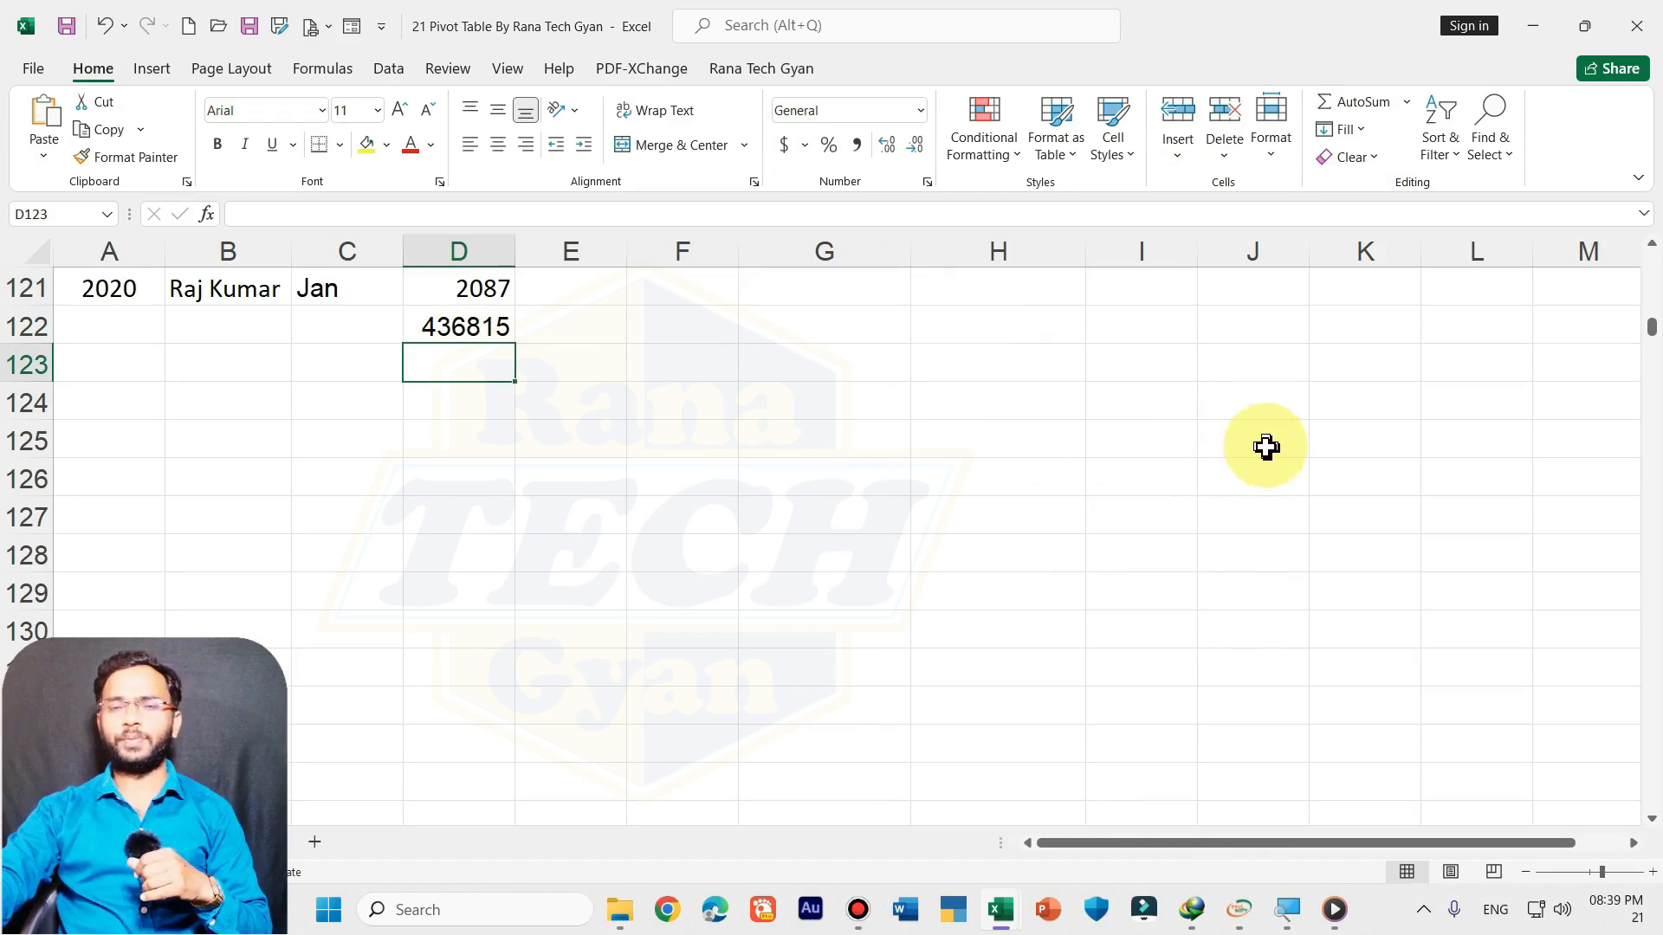
# Step: Move the Year field of the PivotTable from the Values area to the Rows area to break the sales down by year
pyautogui.scroll(20, 1266, 446)
pyautogui.scroll(16, 1266, 446)
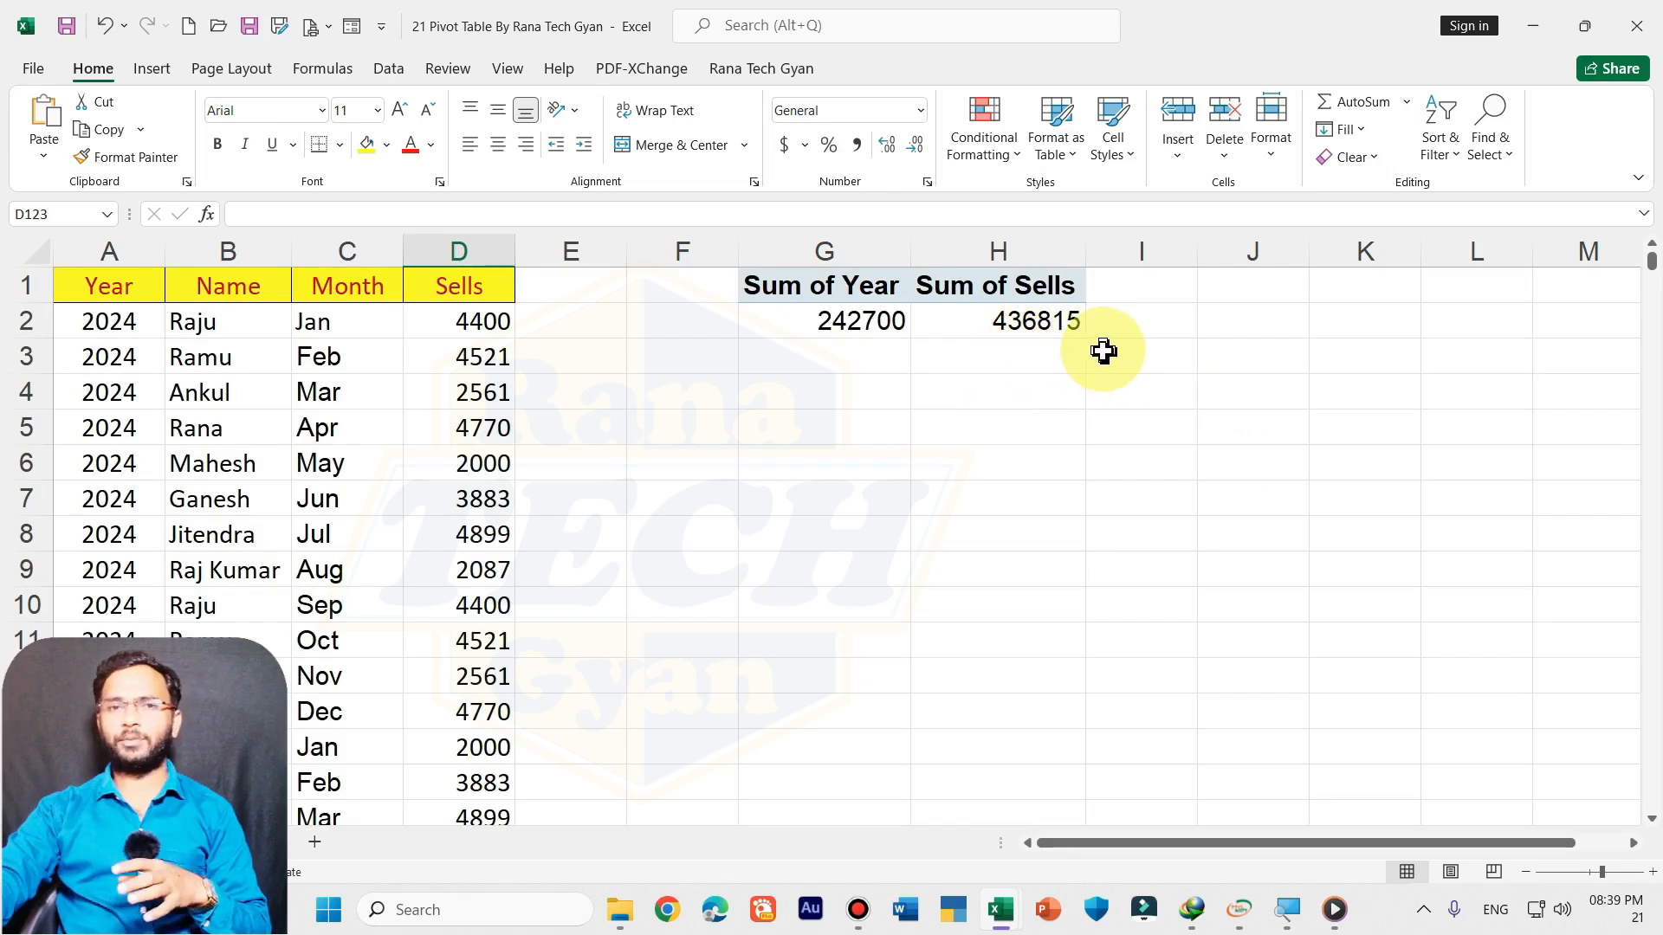
pyautogui.click(1010, 323)
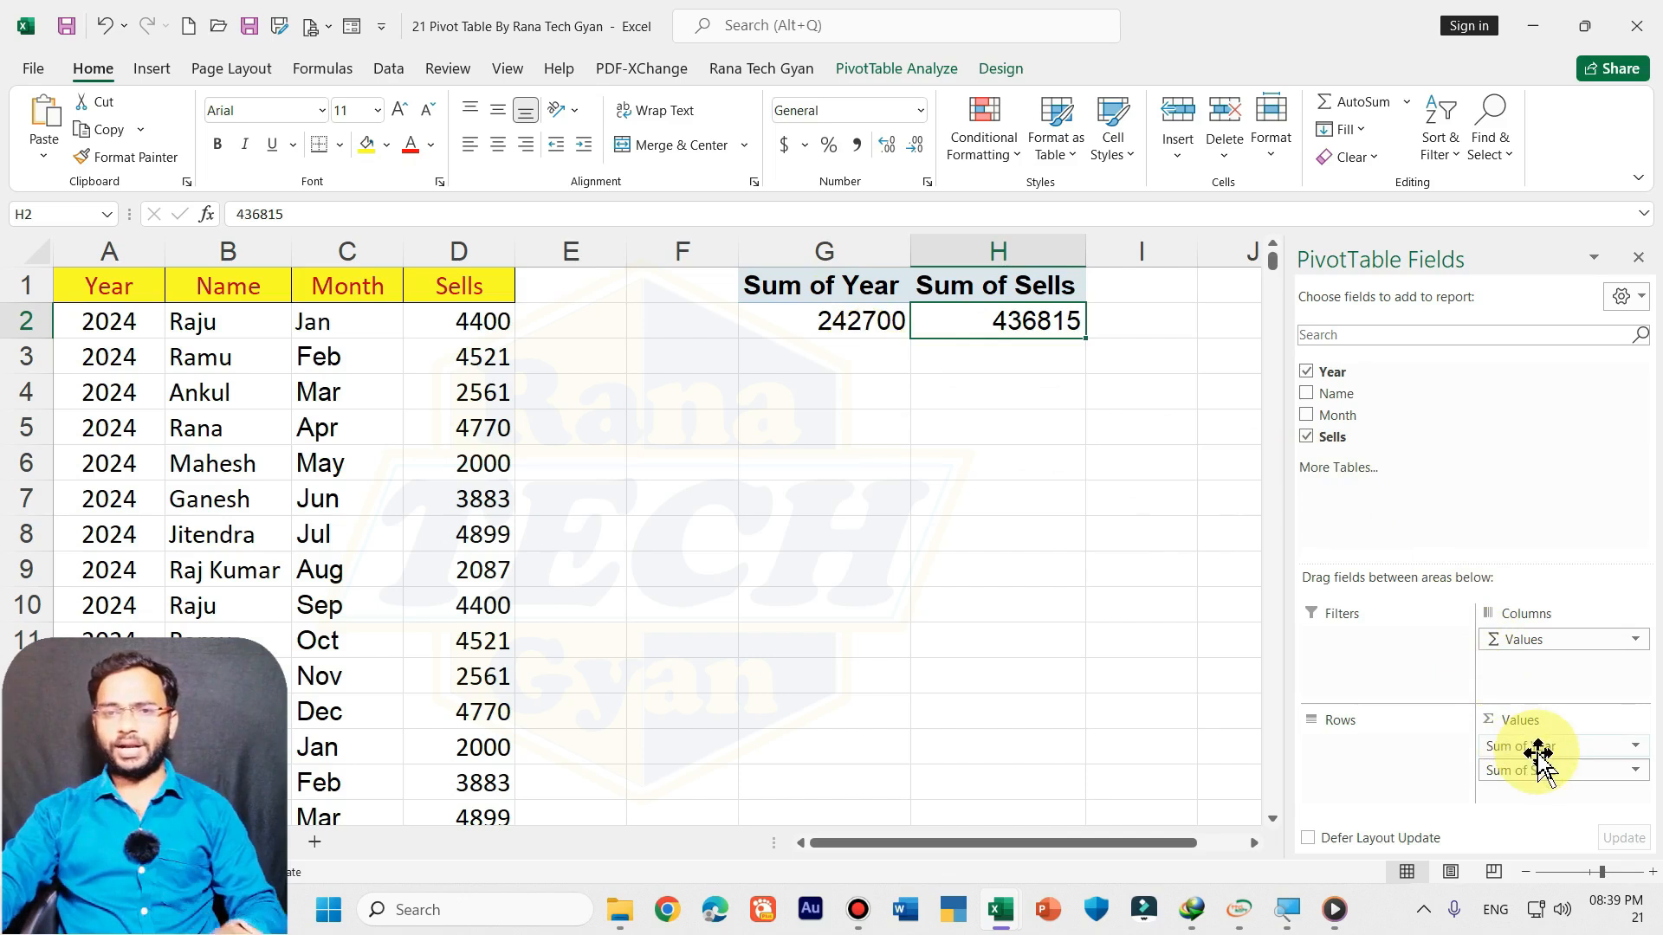
pyautogui.press('super+plus')
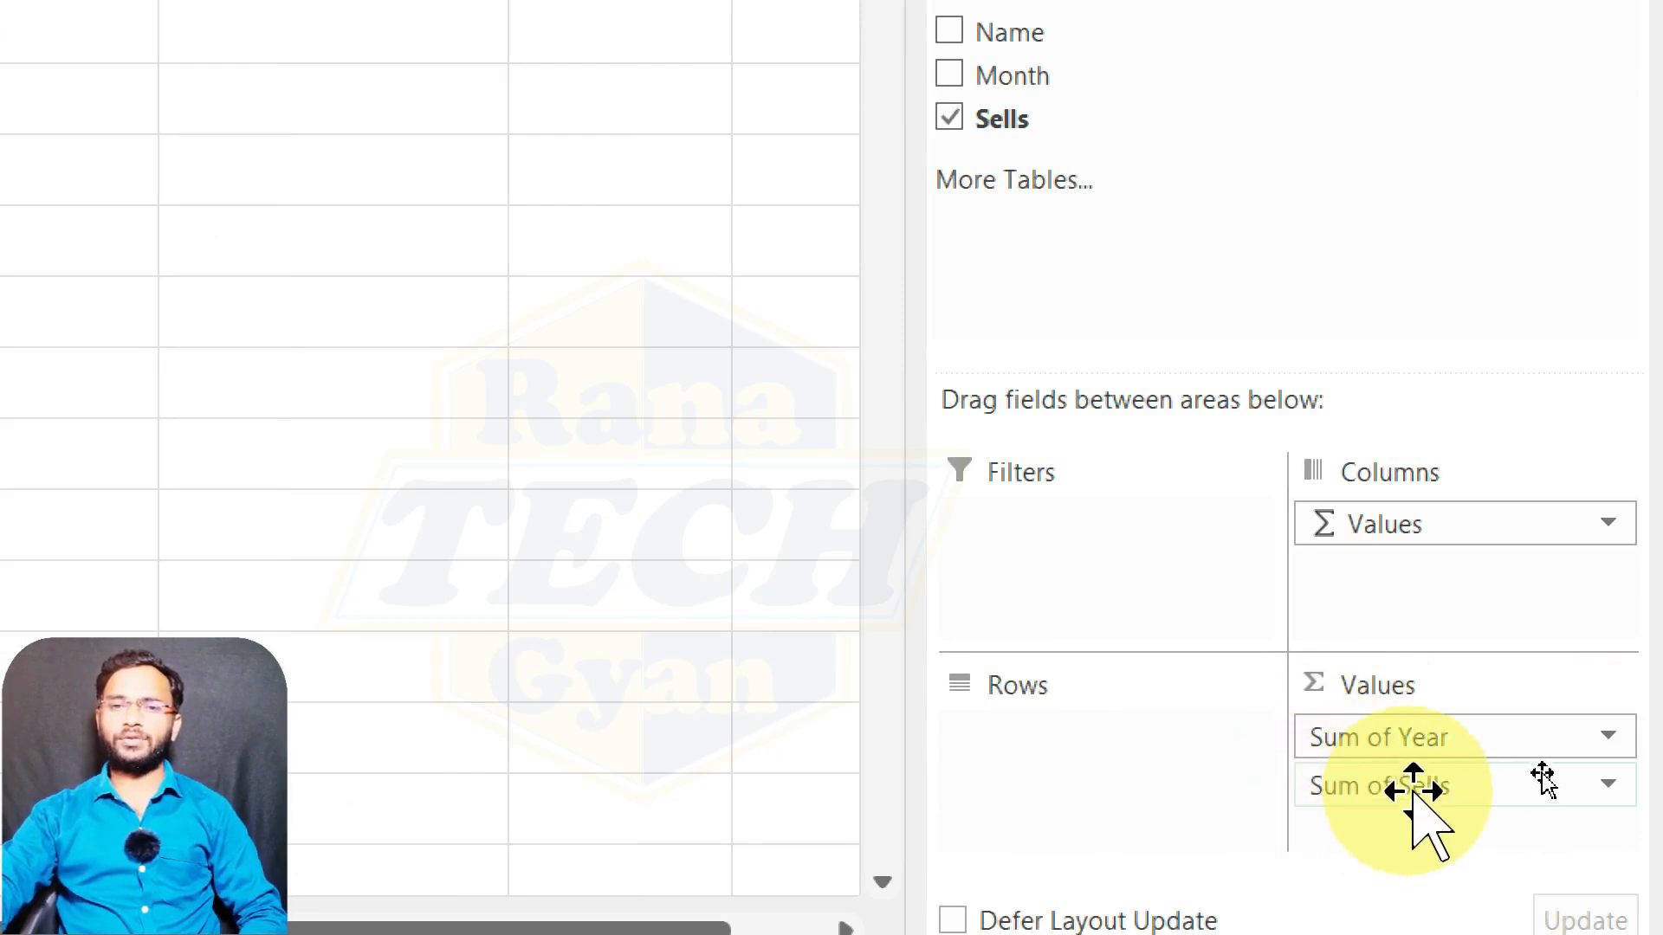
pyautogui.moveTo(1417, 736); pyautogui.dragTo(1032, 722)
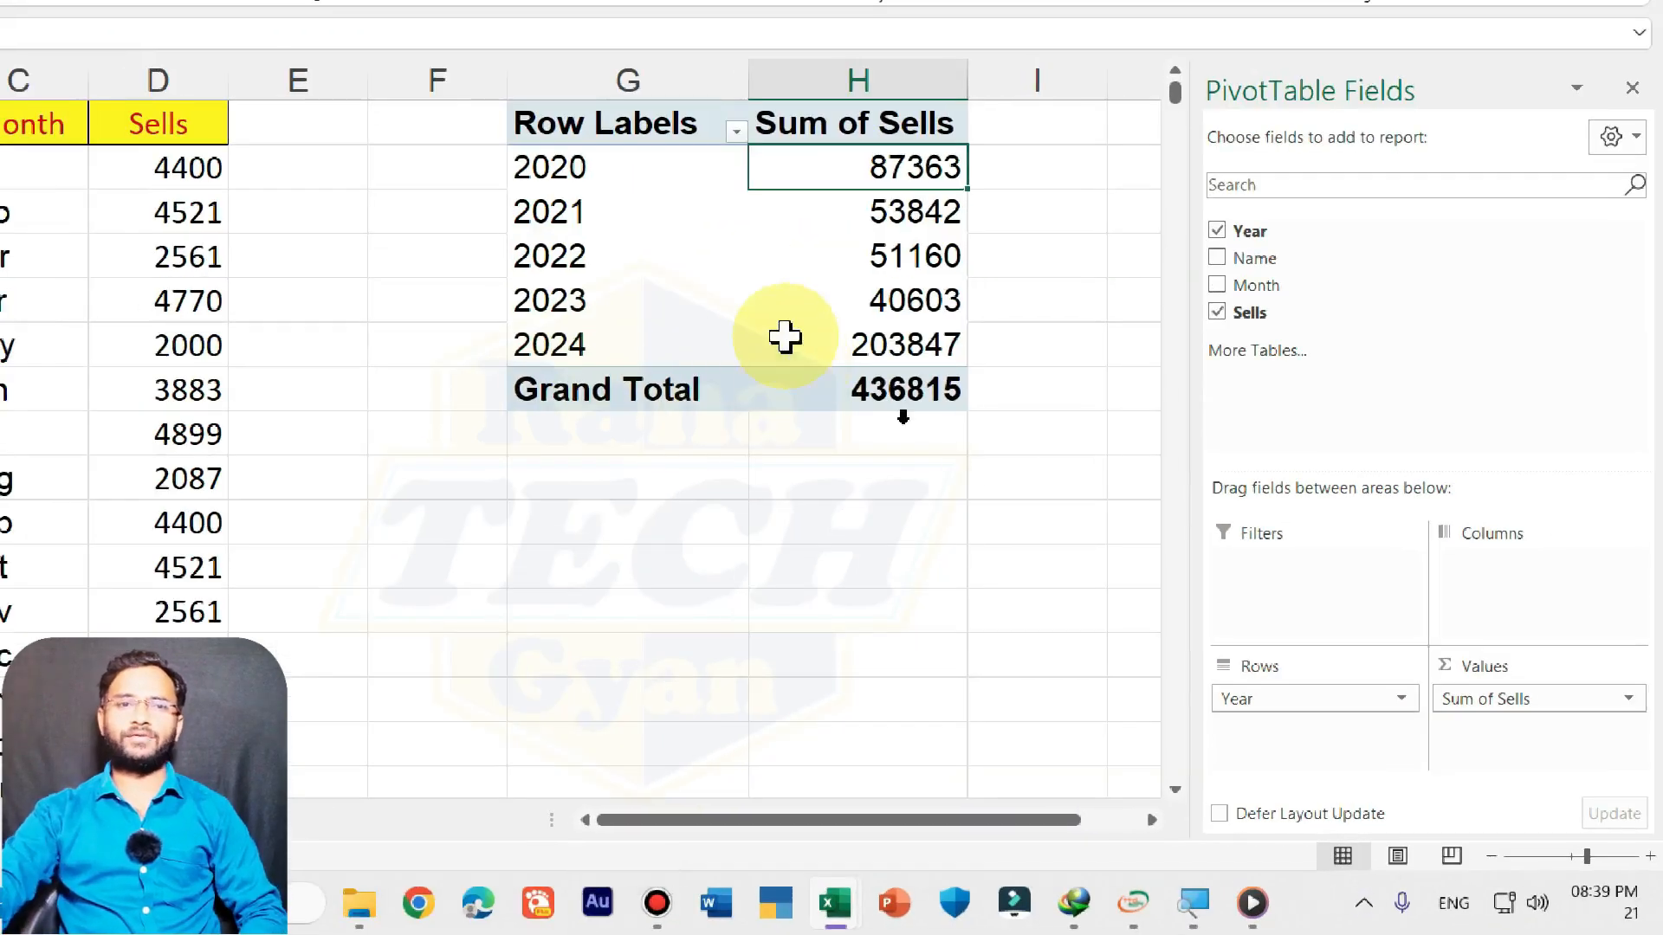
pyautogui.click(600, 184)
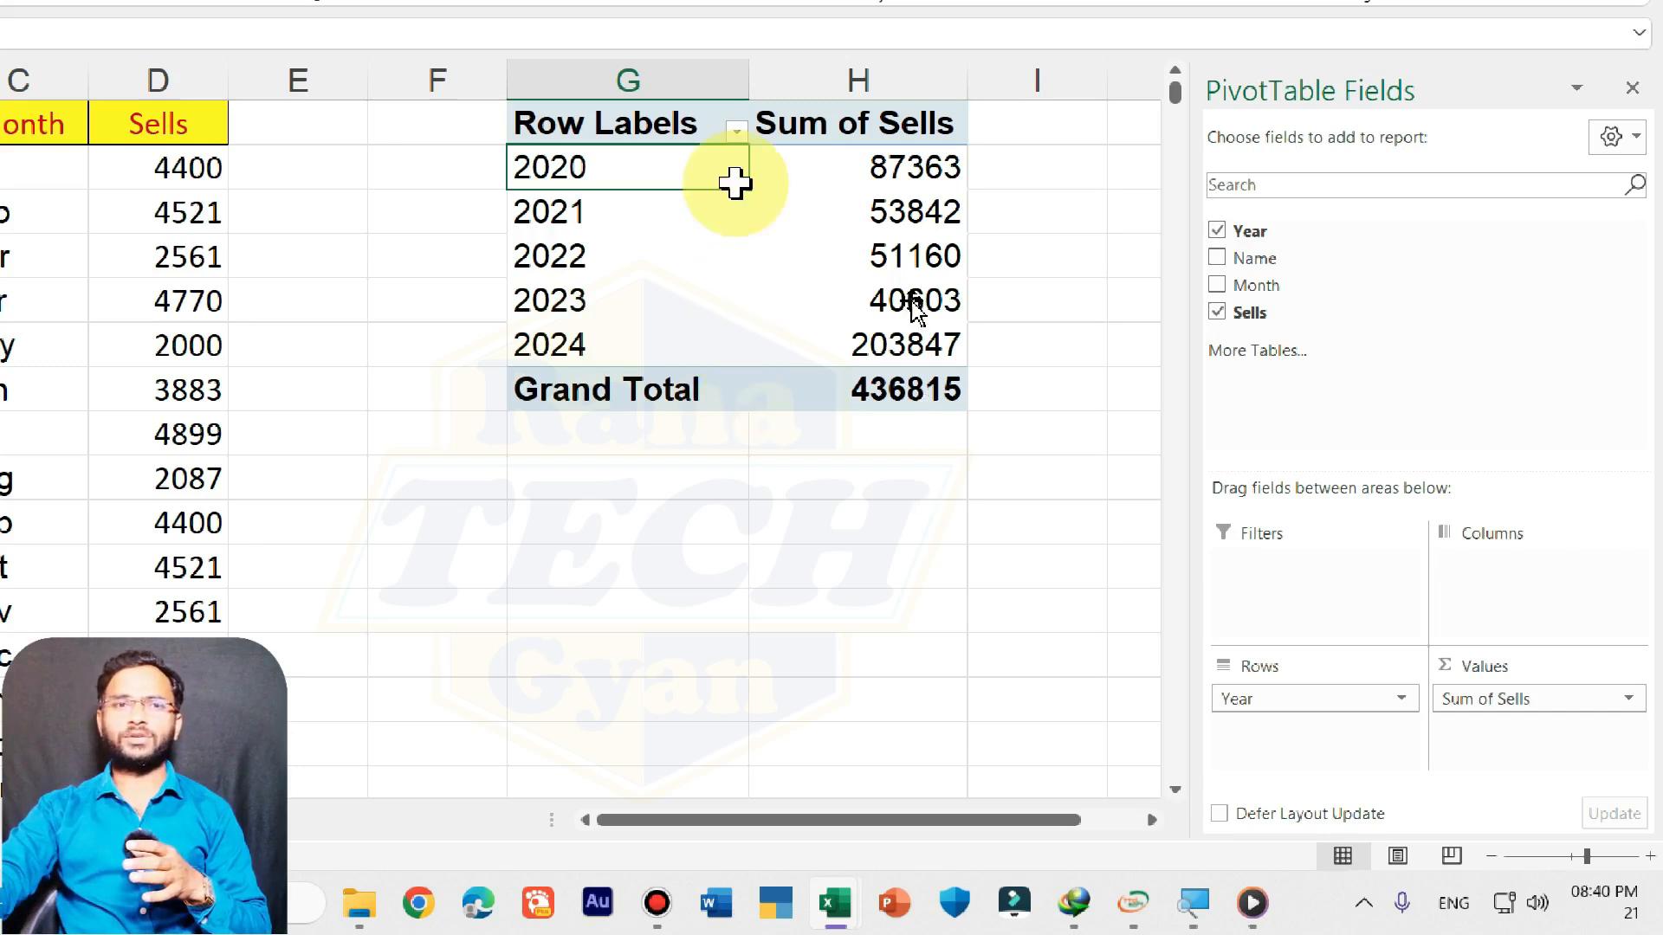
# Step: Filter the PivotTable's Year row labels to show only 2020 and 2024
pyautogui.click(738, 132)
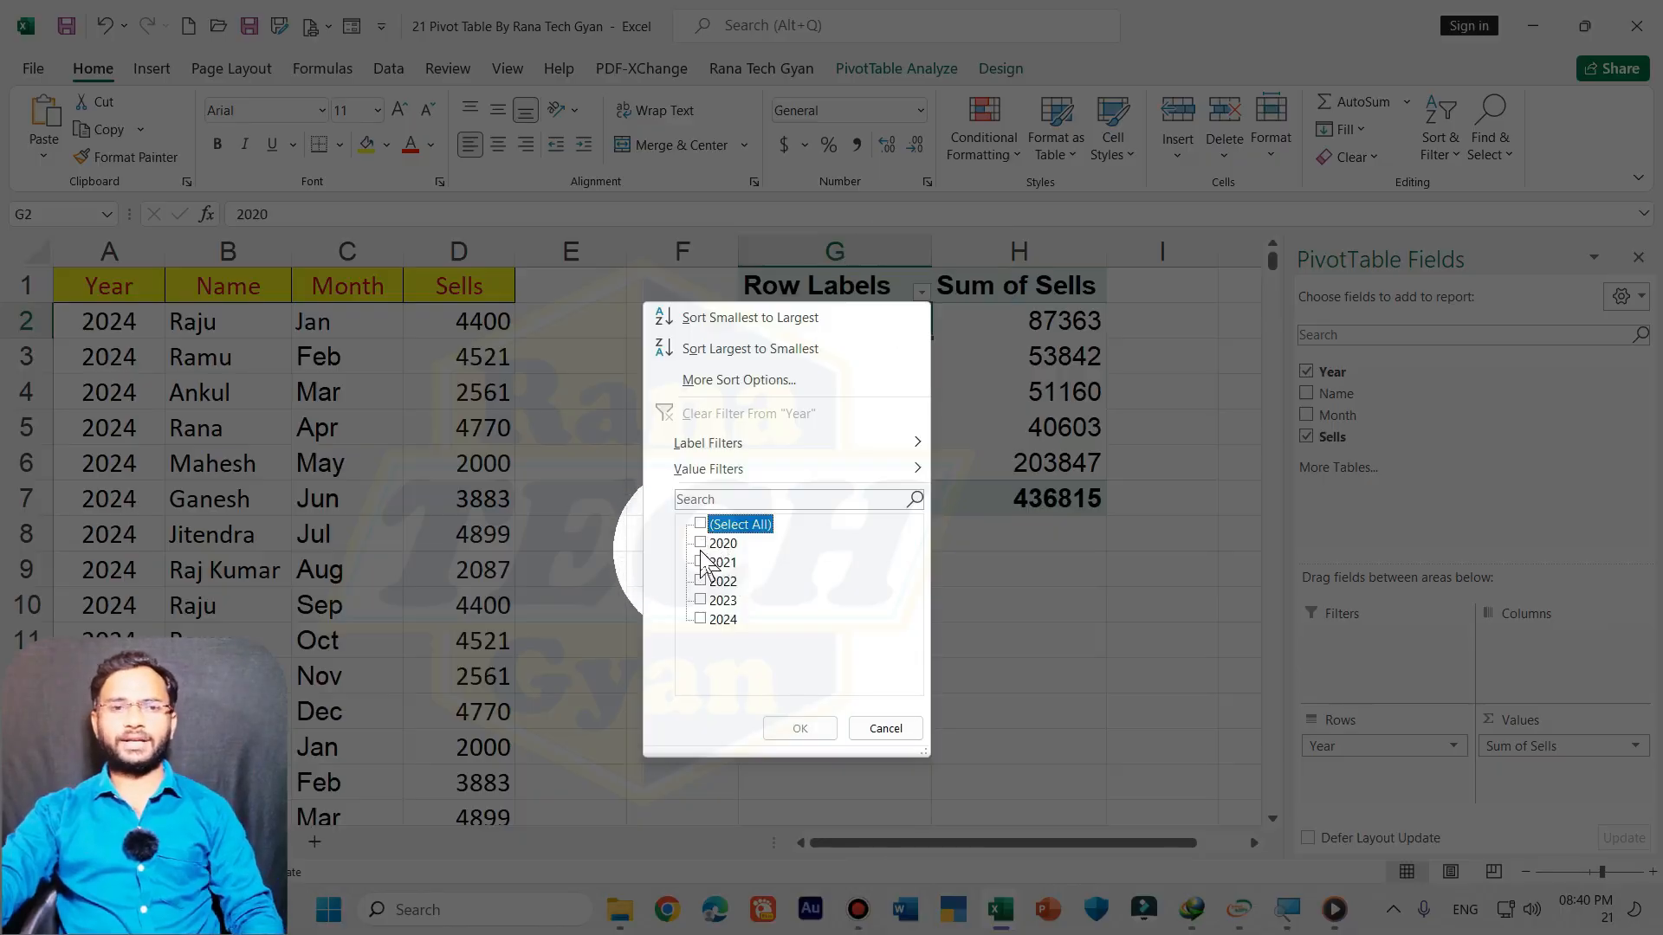
pyautogui.click(708, 544)
pyautogui.click(703, 615)
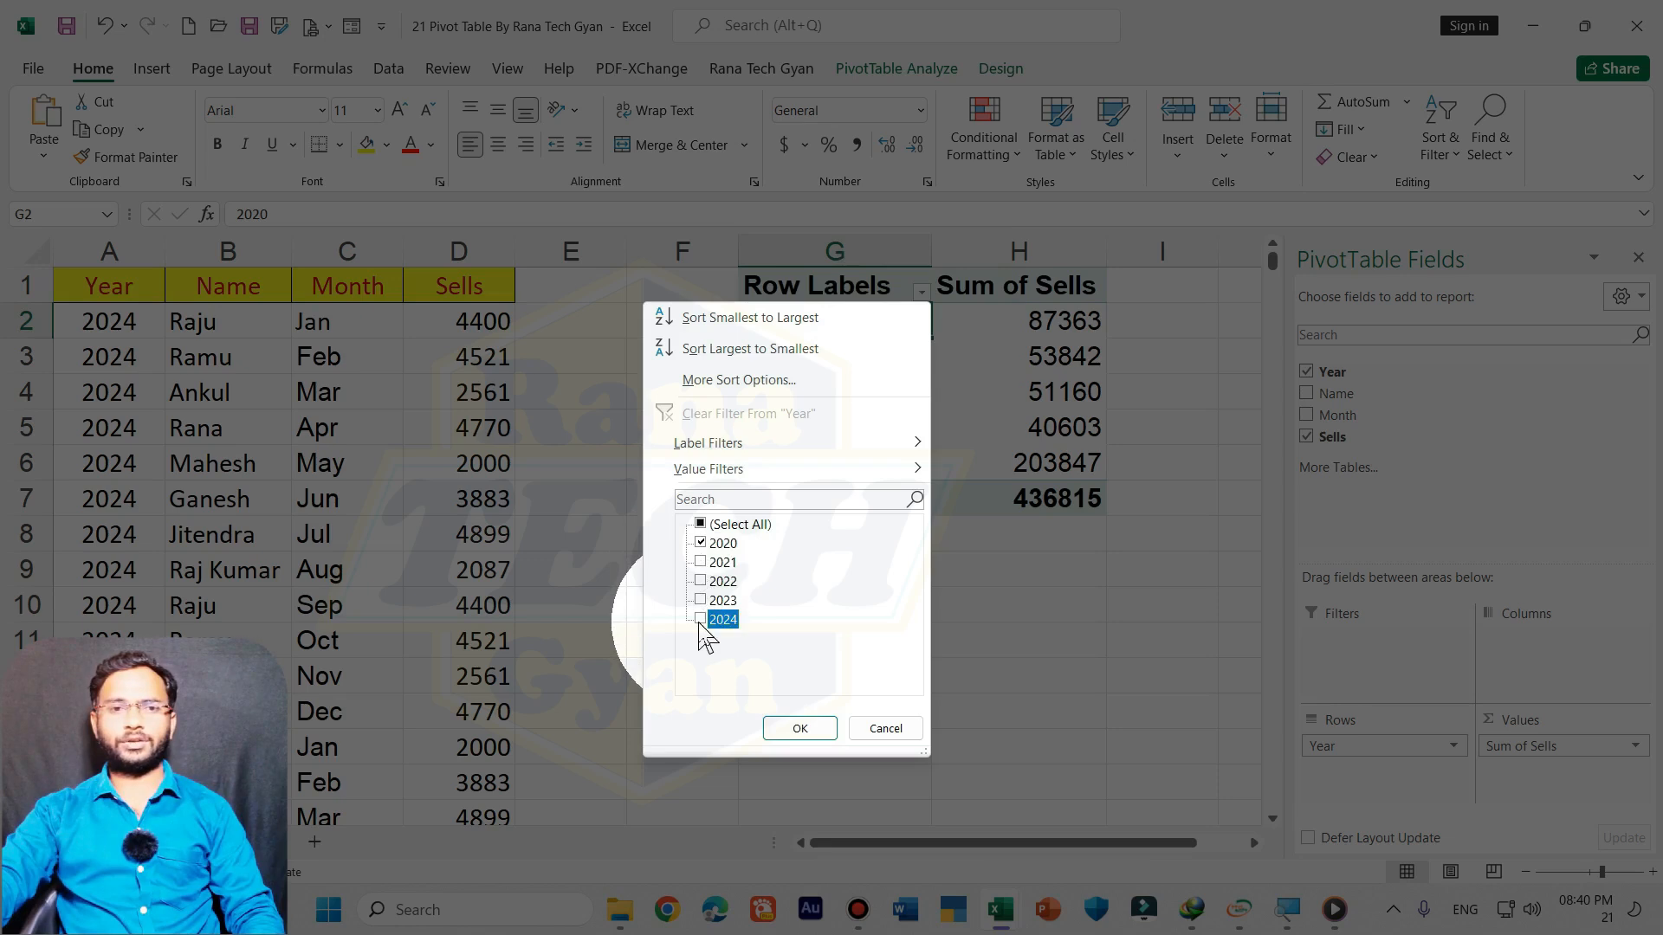
pyautogui.click(799, 730)
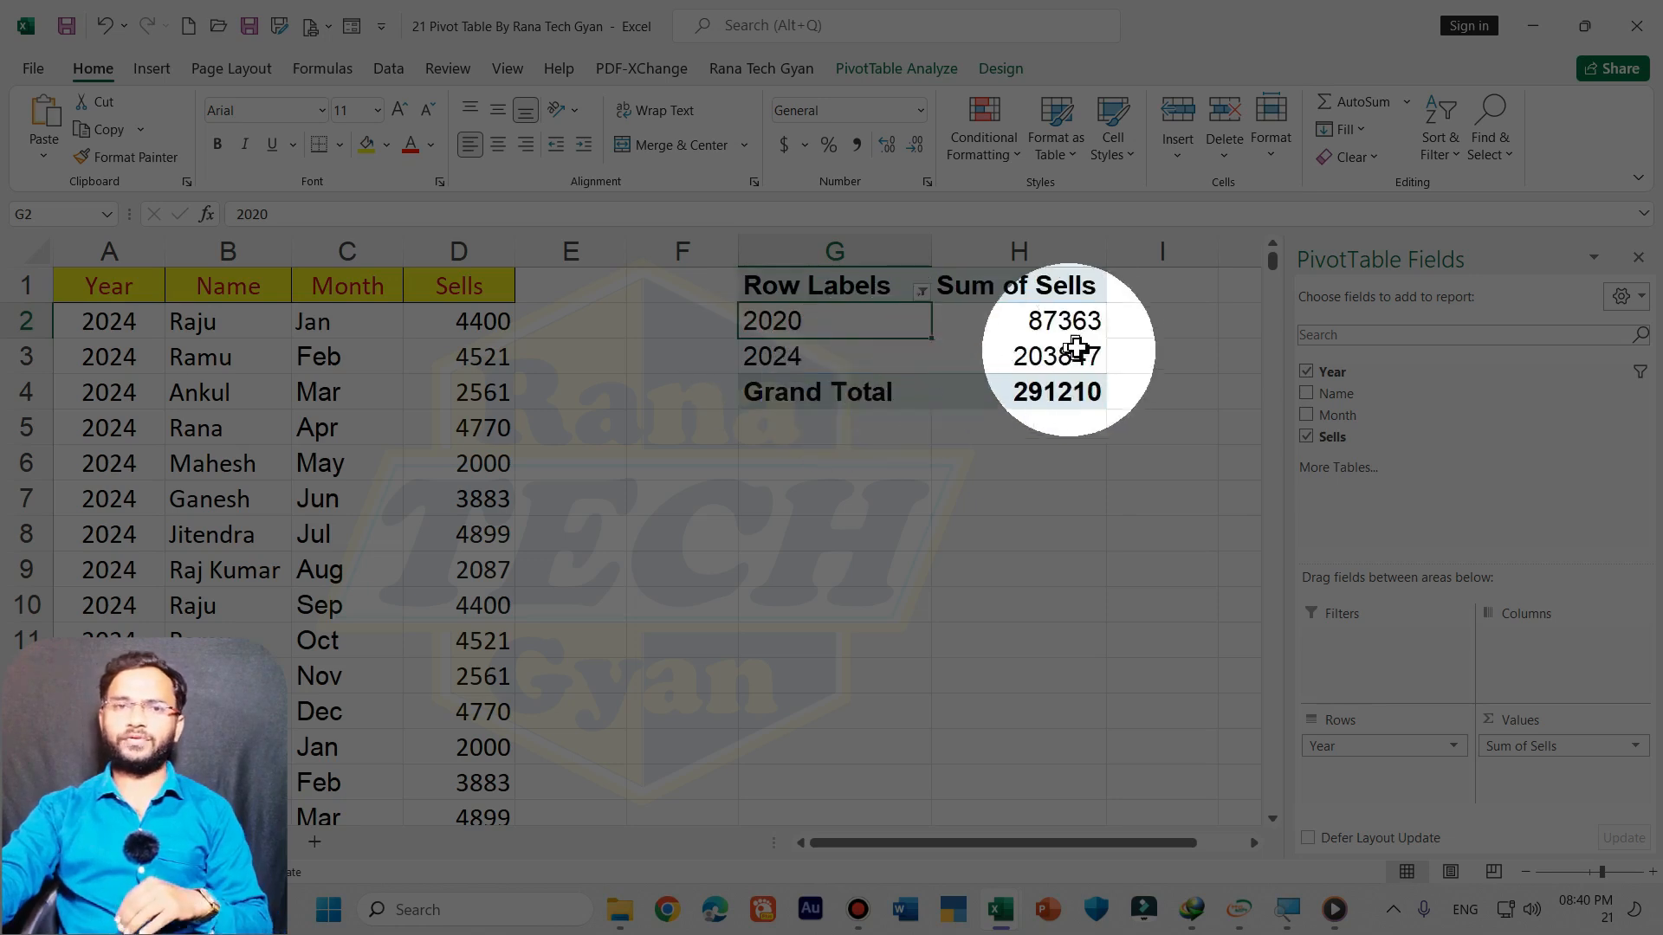
# Step: Change the Year filter of the row labels to show only 2023
pyautogui.click(921, 291)
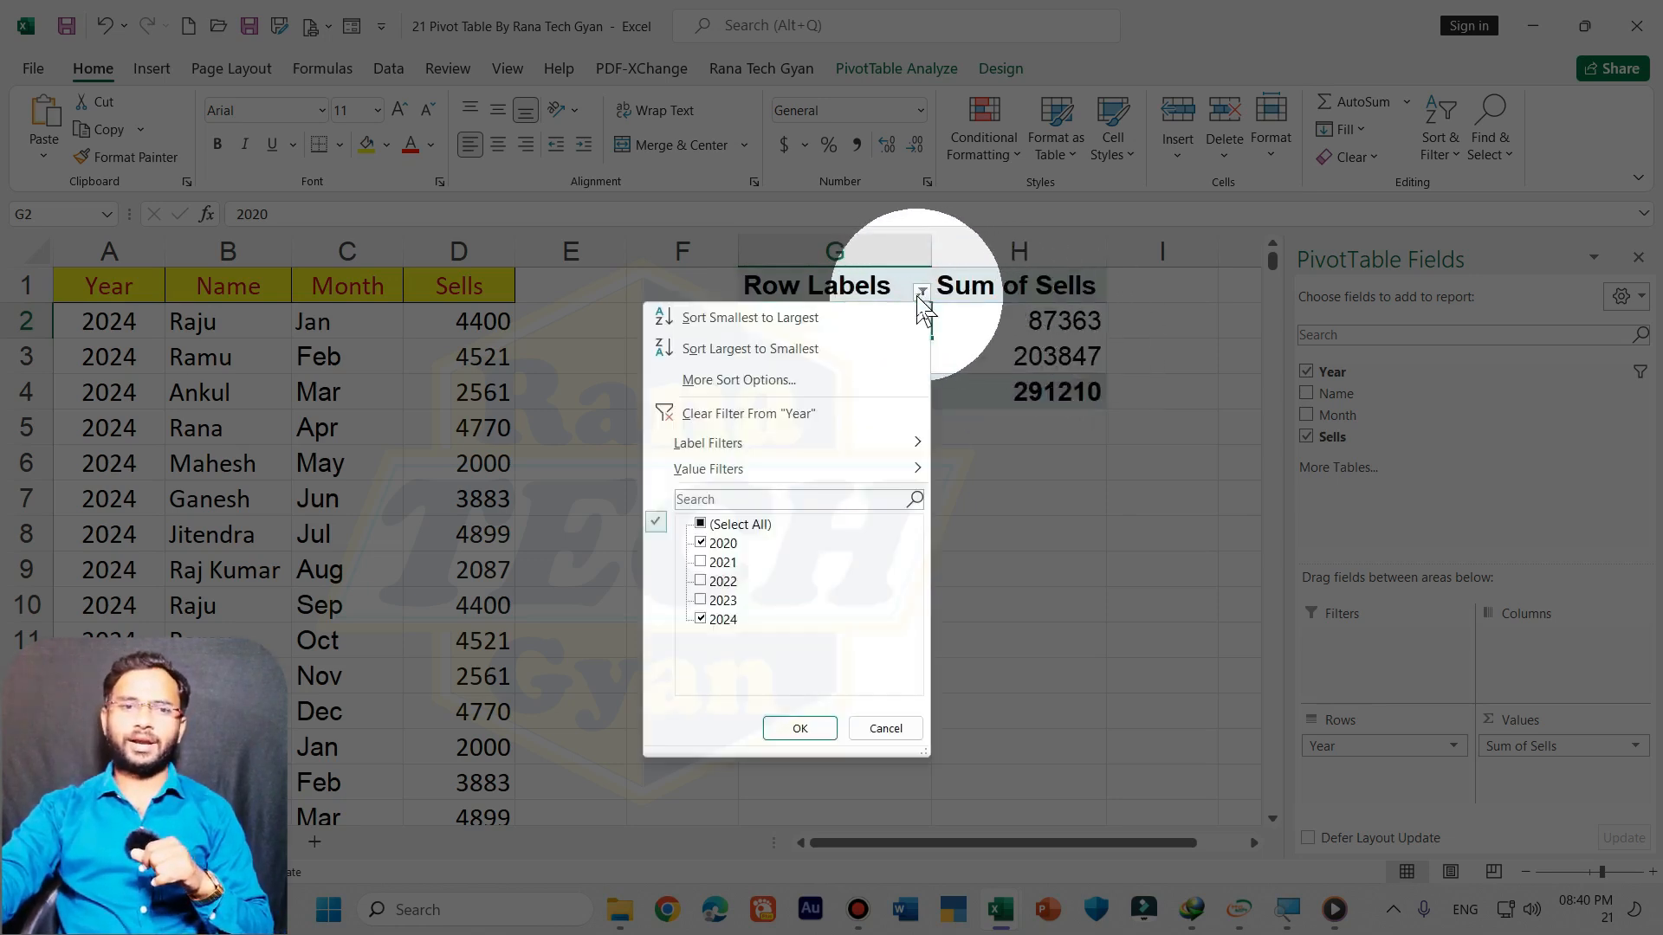
pyautogui.click(700, 543)
pyautogui.click(700, 618)
pyautogui.click(700, 600)
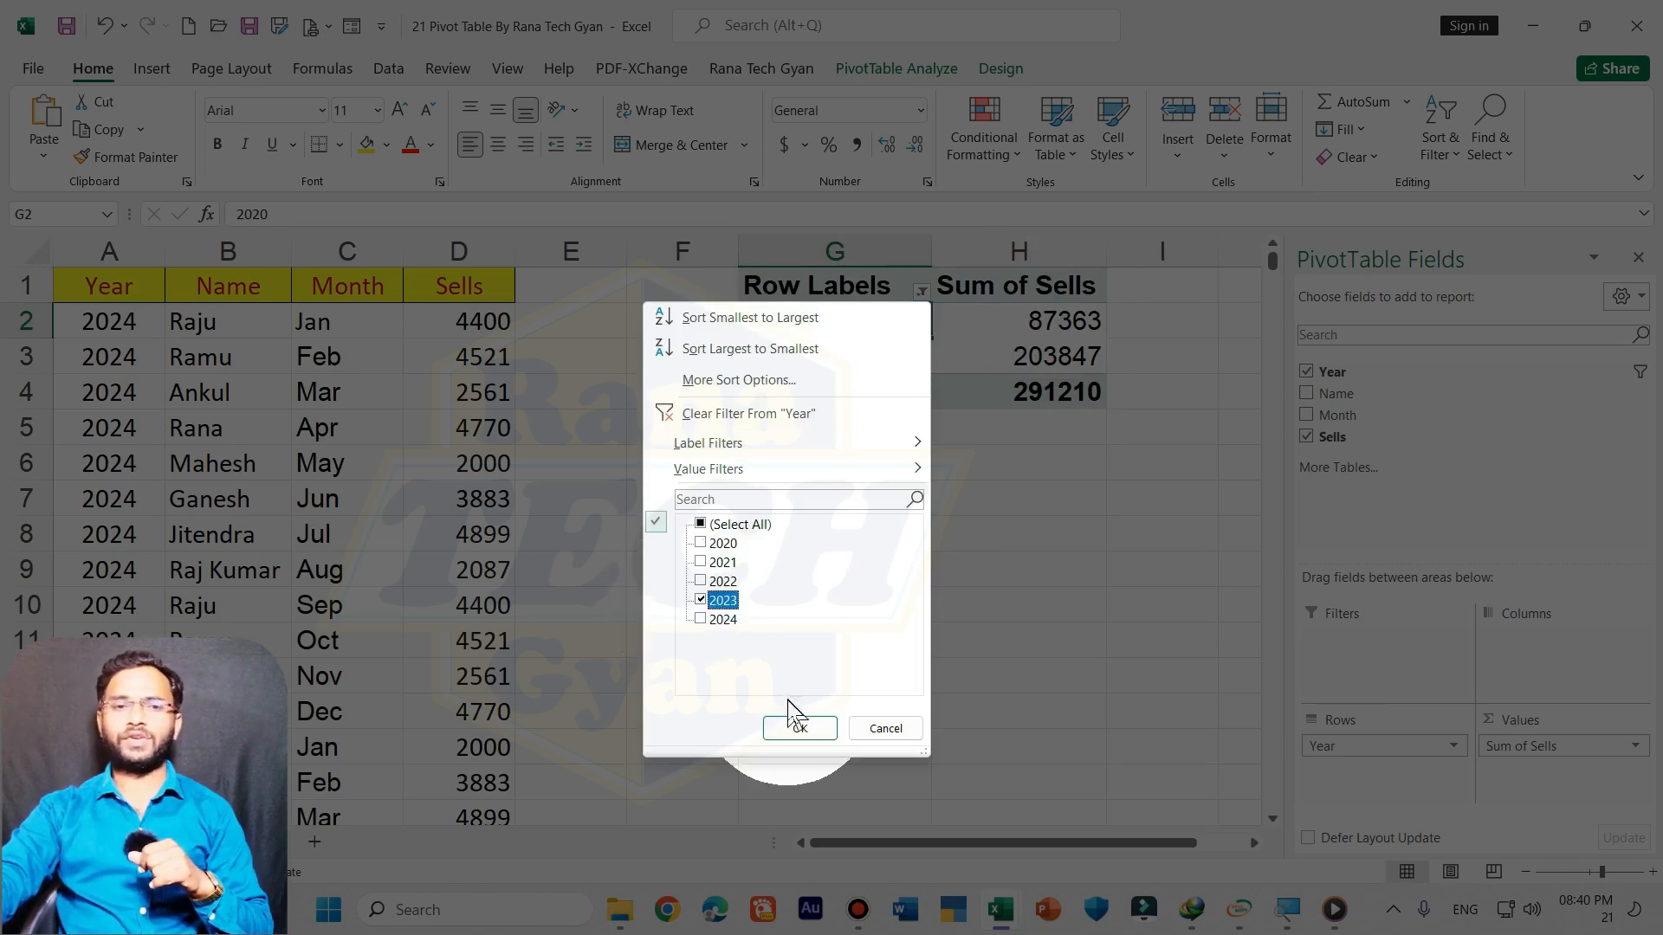
pyautogui.click(799, 728)
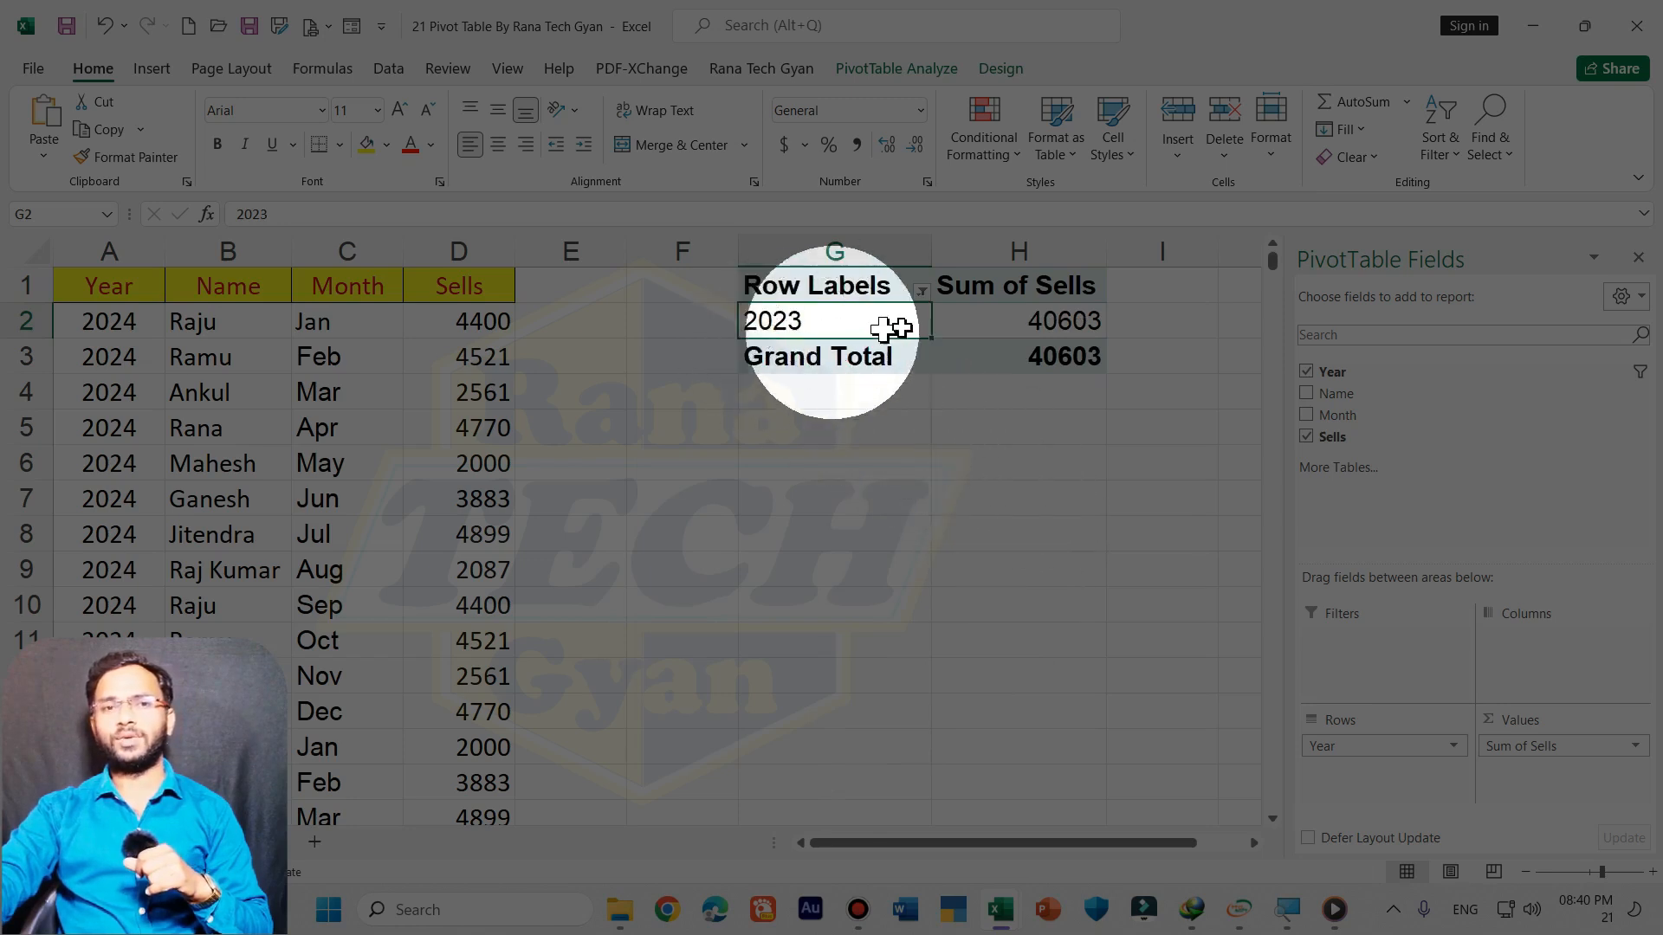
# Step: Add the Month field to the PivotTable to break each year's sales down by month
pyautogui.moveTo(1025, 331)
pyautogui.hotkey('ctrl', 'shift', 'h')
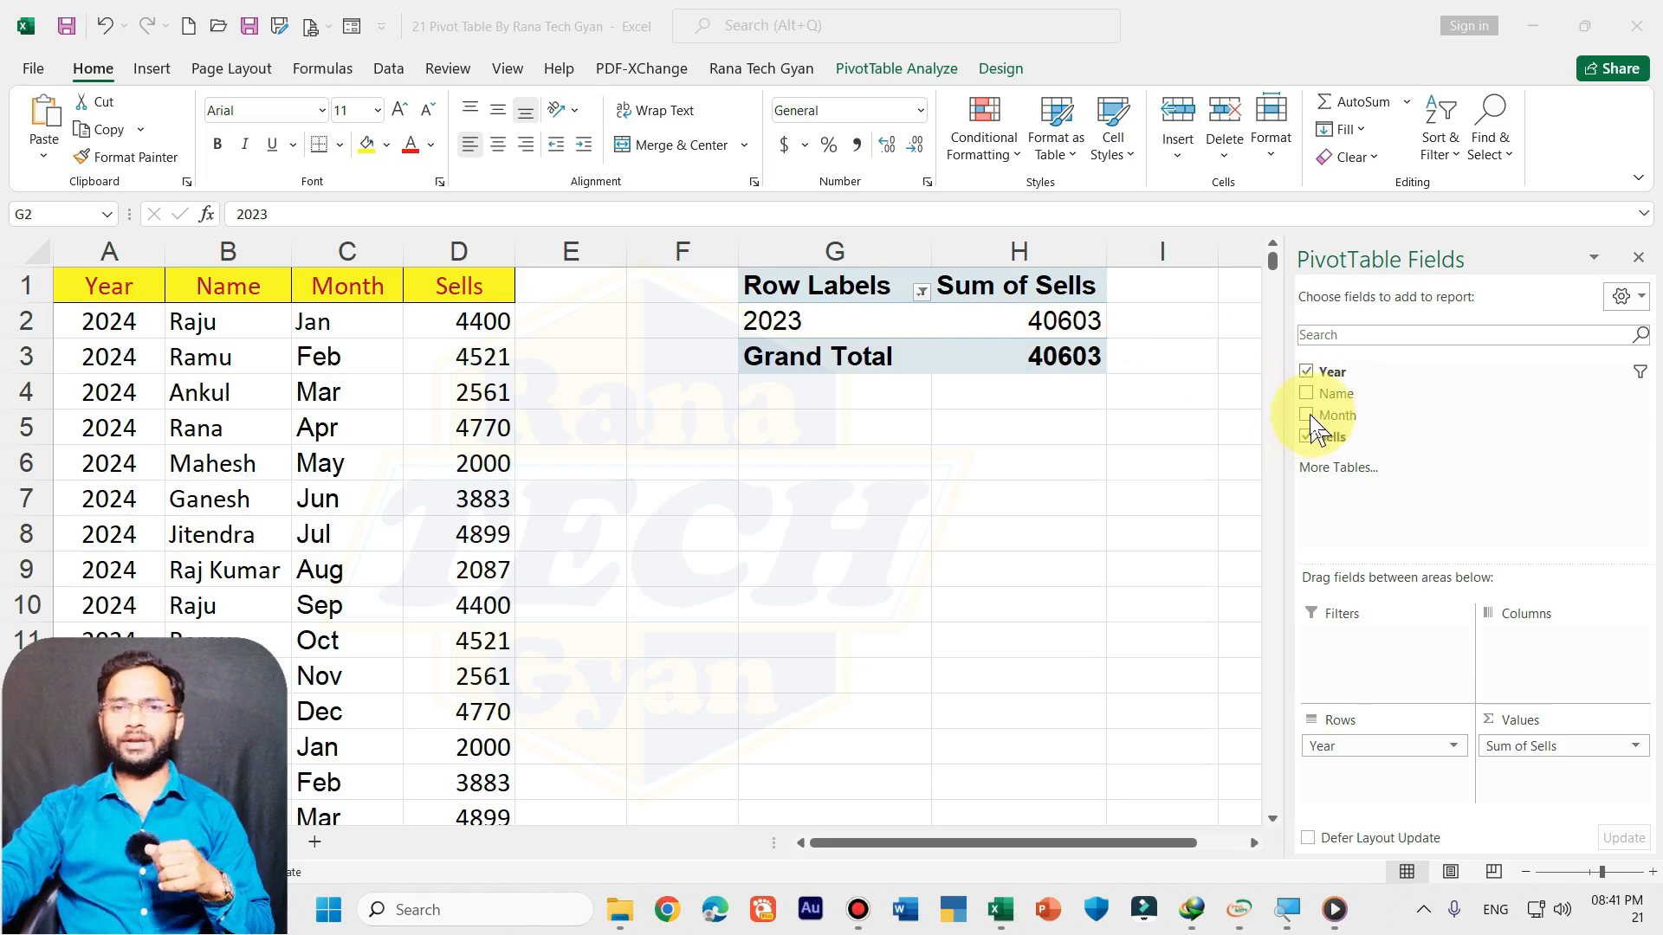
pyautogui.hotkey('ctrl', 'shift', 'f')
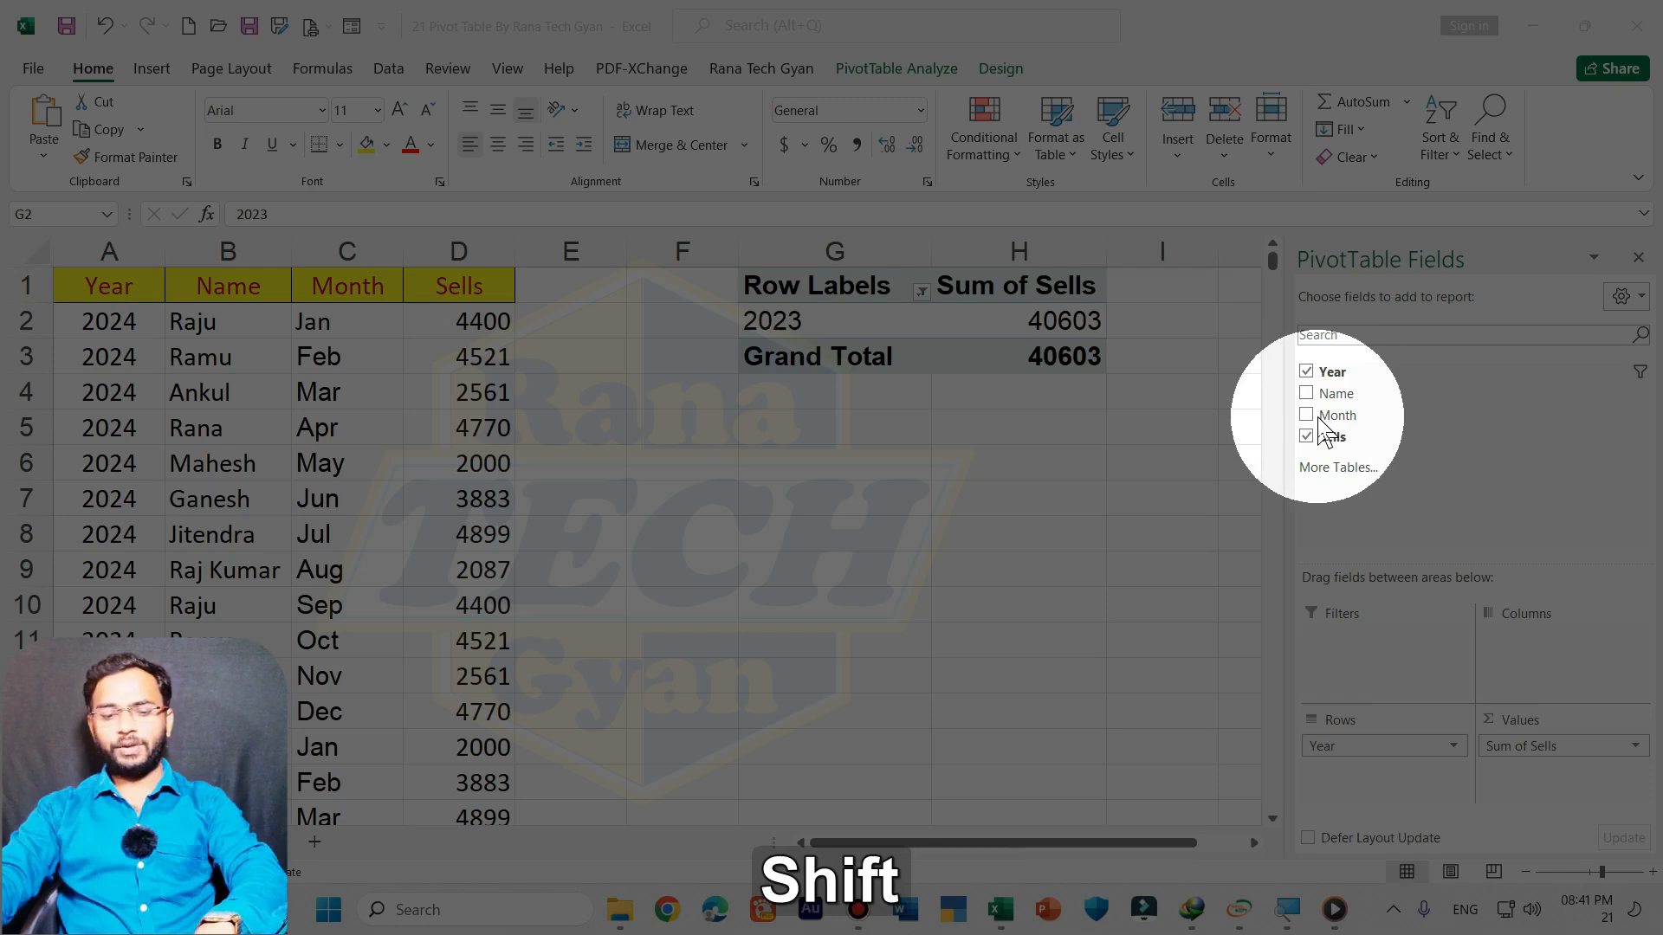
pyautogui.hotkey('ctrl', 'shift', 'h')
pyautogui.press('super+plus')
pyautogui.press('super+plus')
pyautogui.press('super+plus')
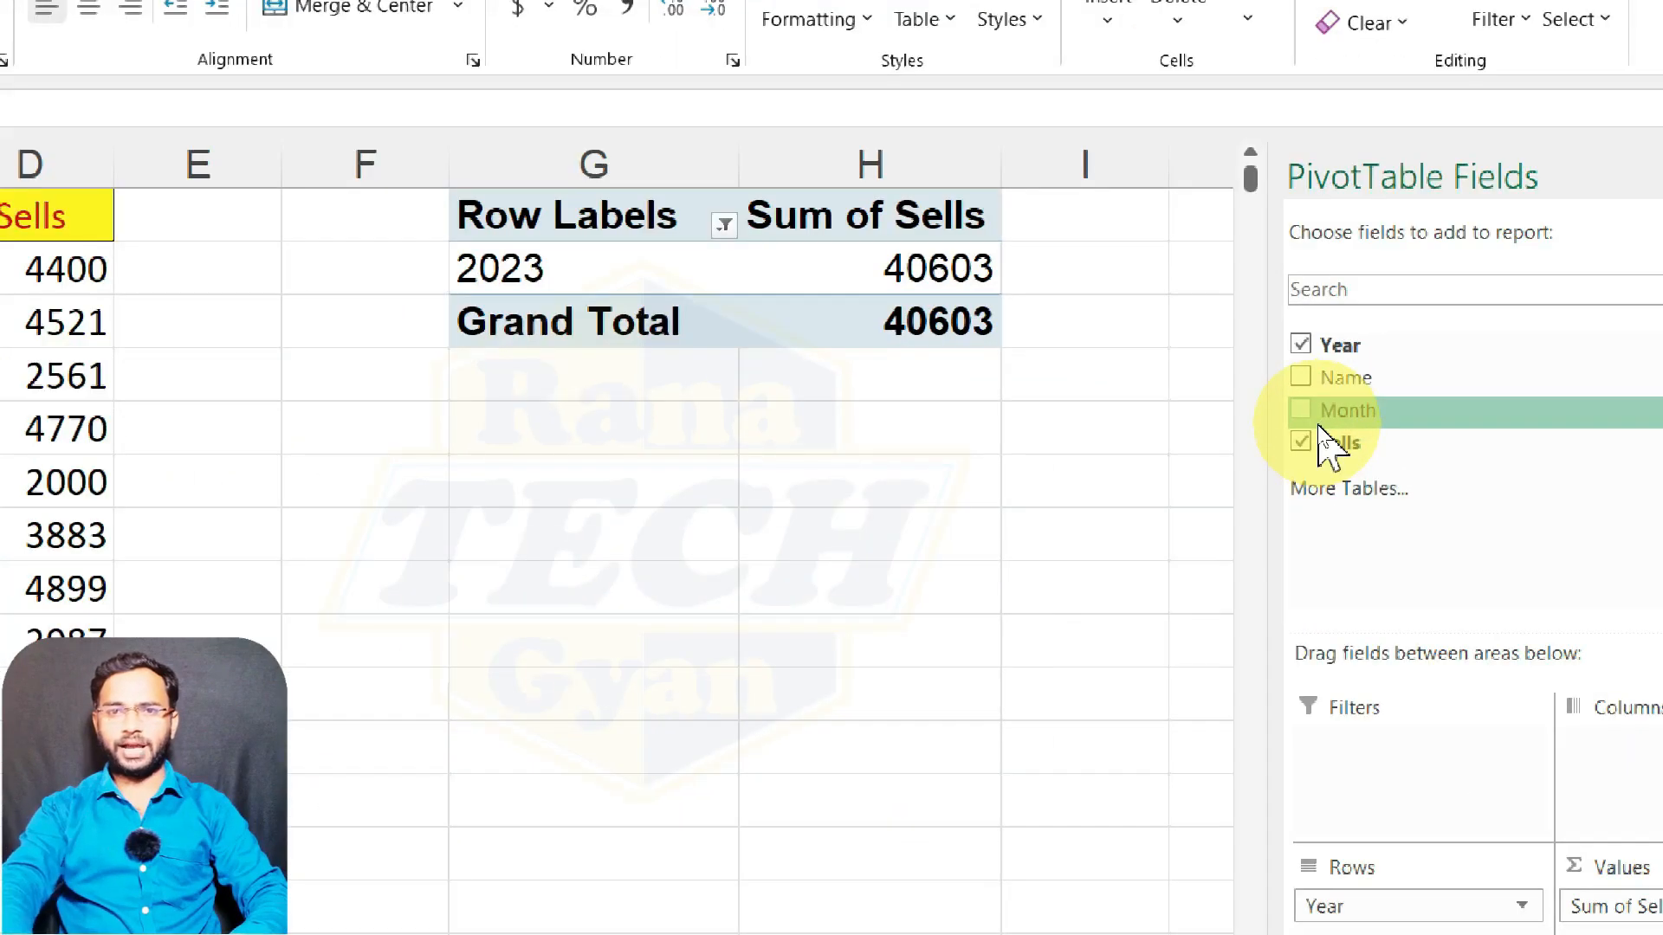
pyautogui.click(1308, 411)
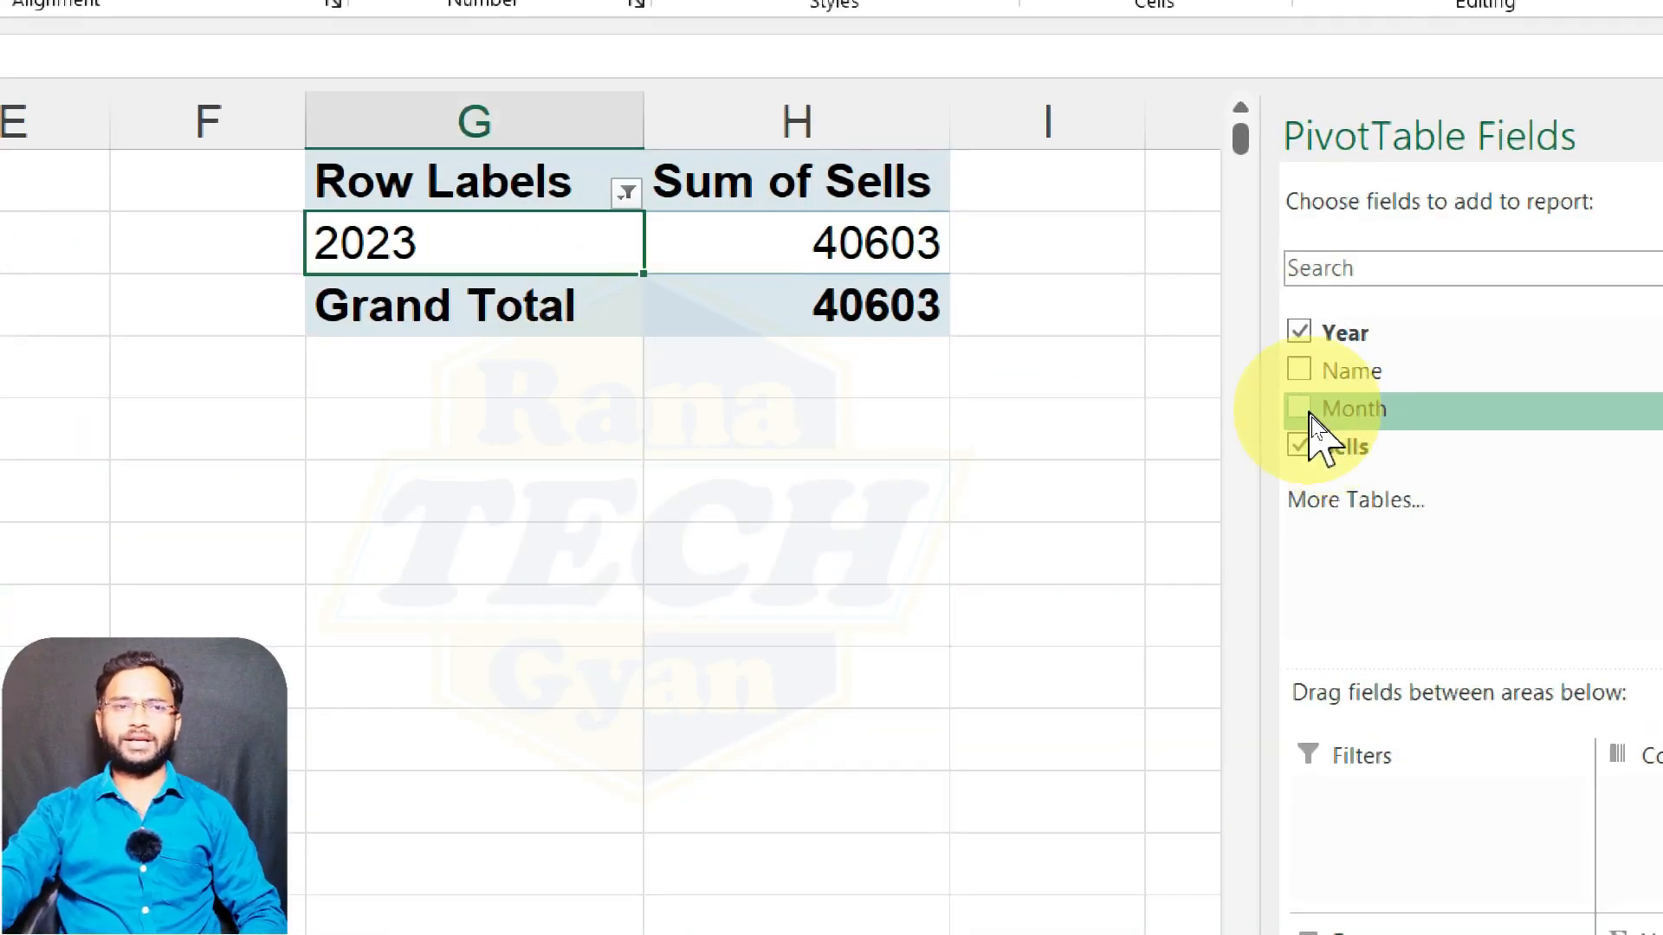
pyautogui.click(1299, 407)
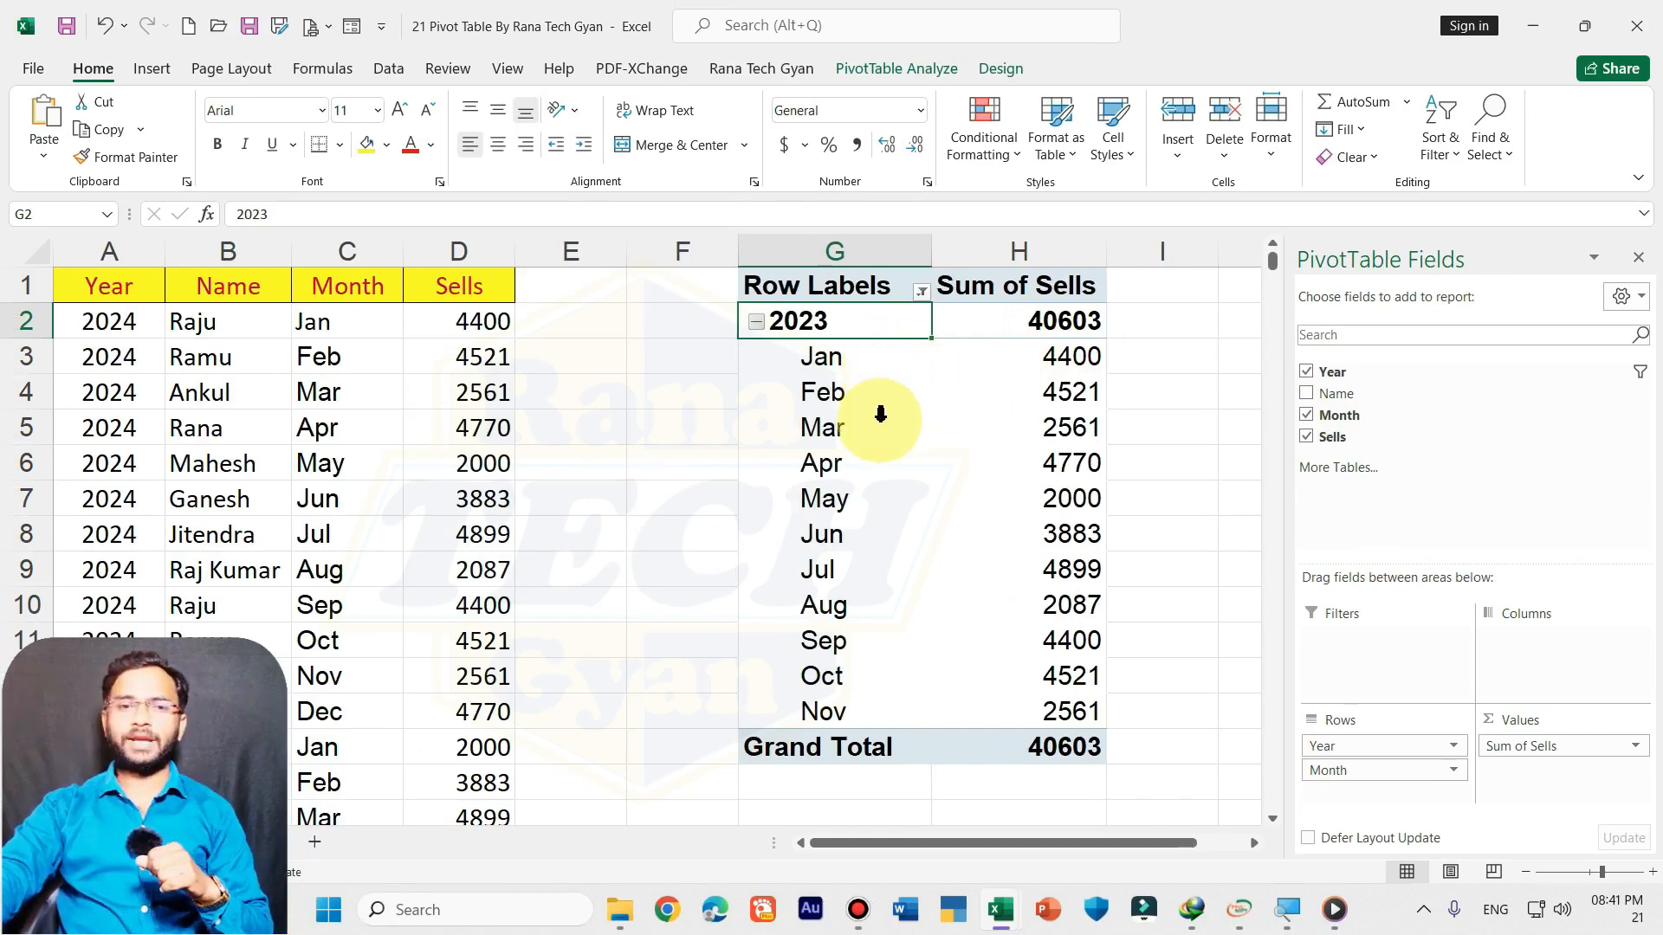
# Step: Remove the Year filter from the row labels and review the monthly sales of all years
pyautogui.click(921, 292)
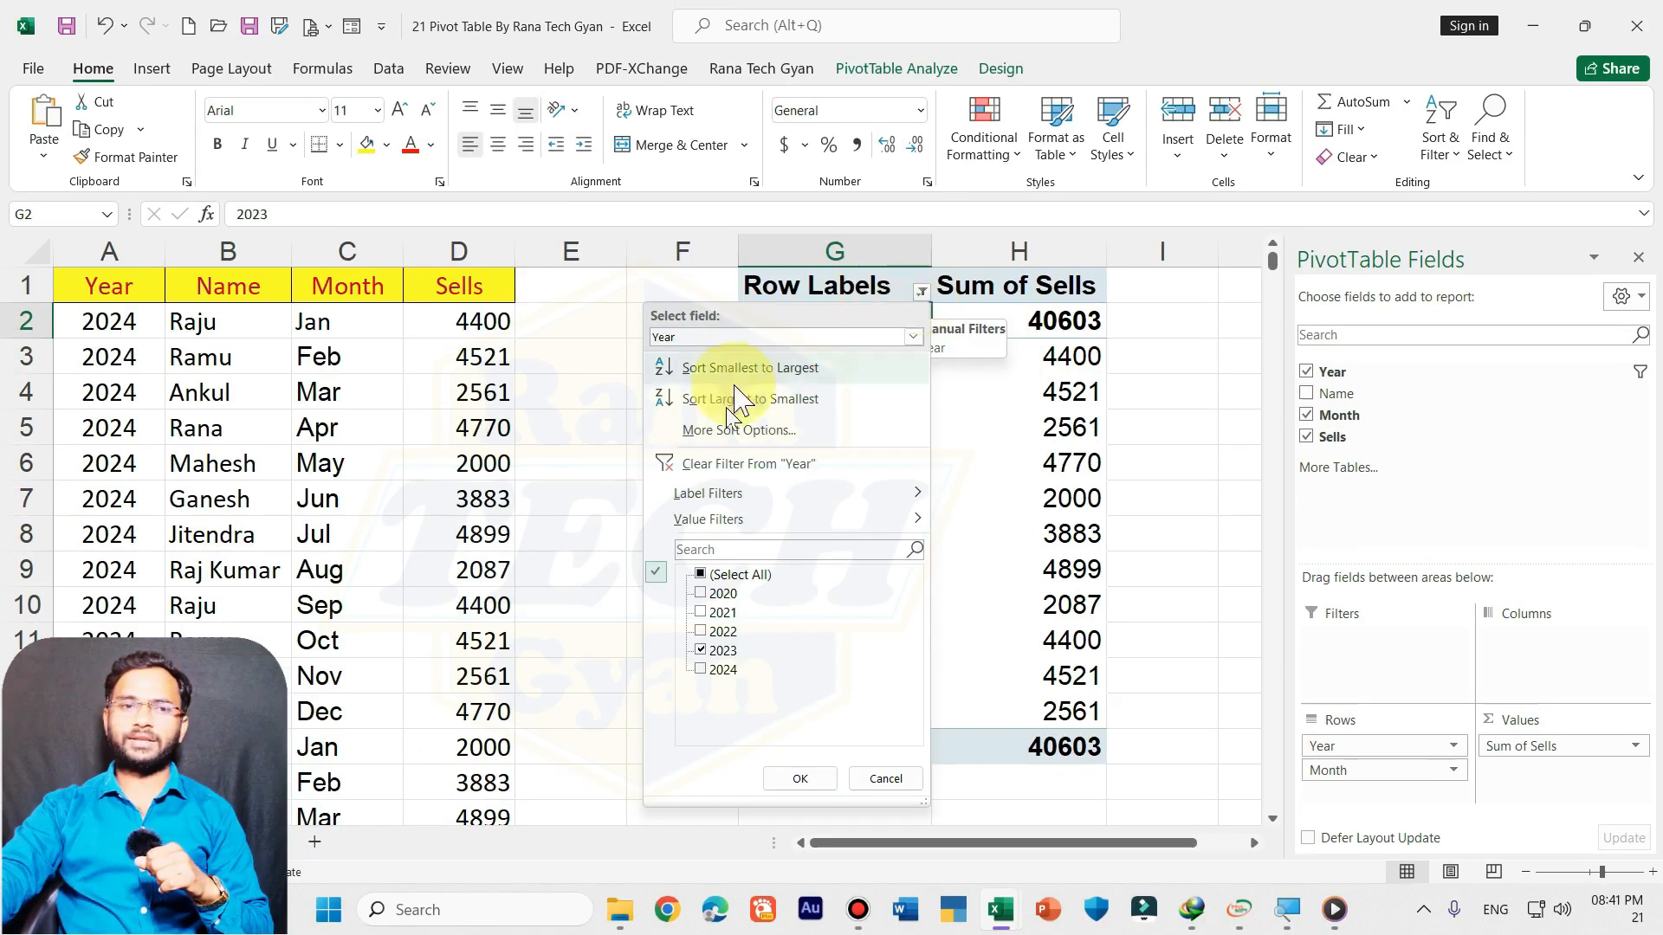
pyautogui.click(783, 778)
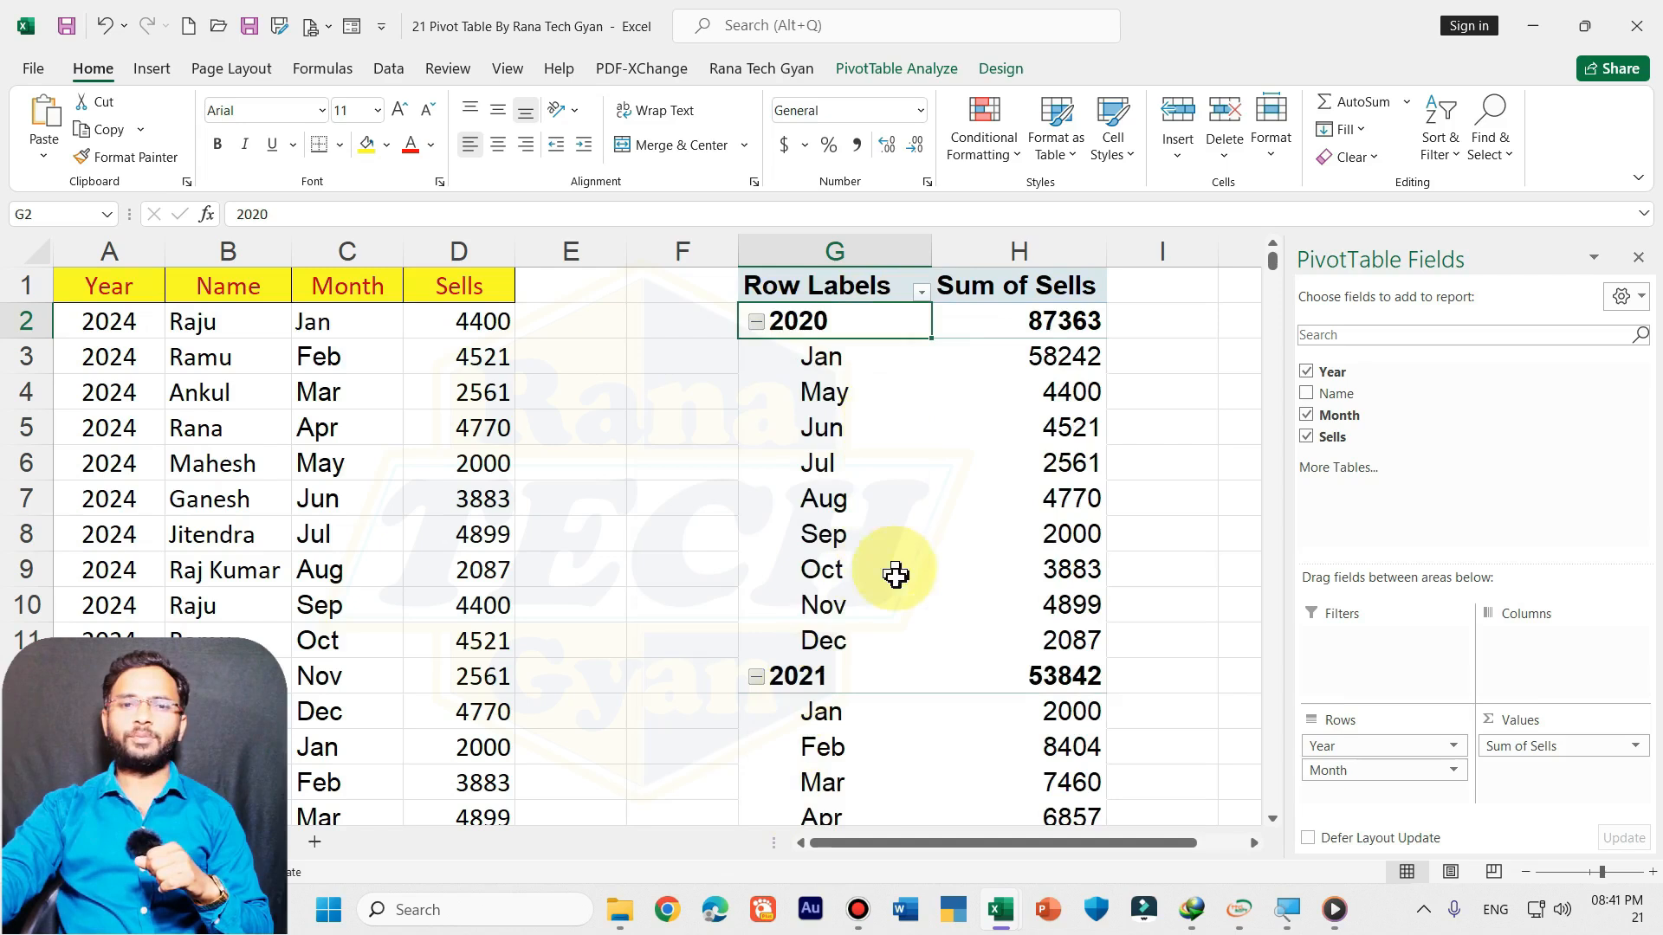
pyautogui.scroll(-5, 909, 641)
pyautogui.scroll(-3, 911, 656)
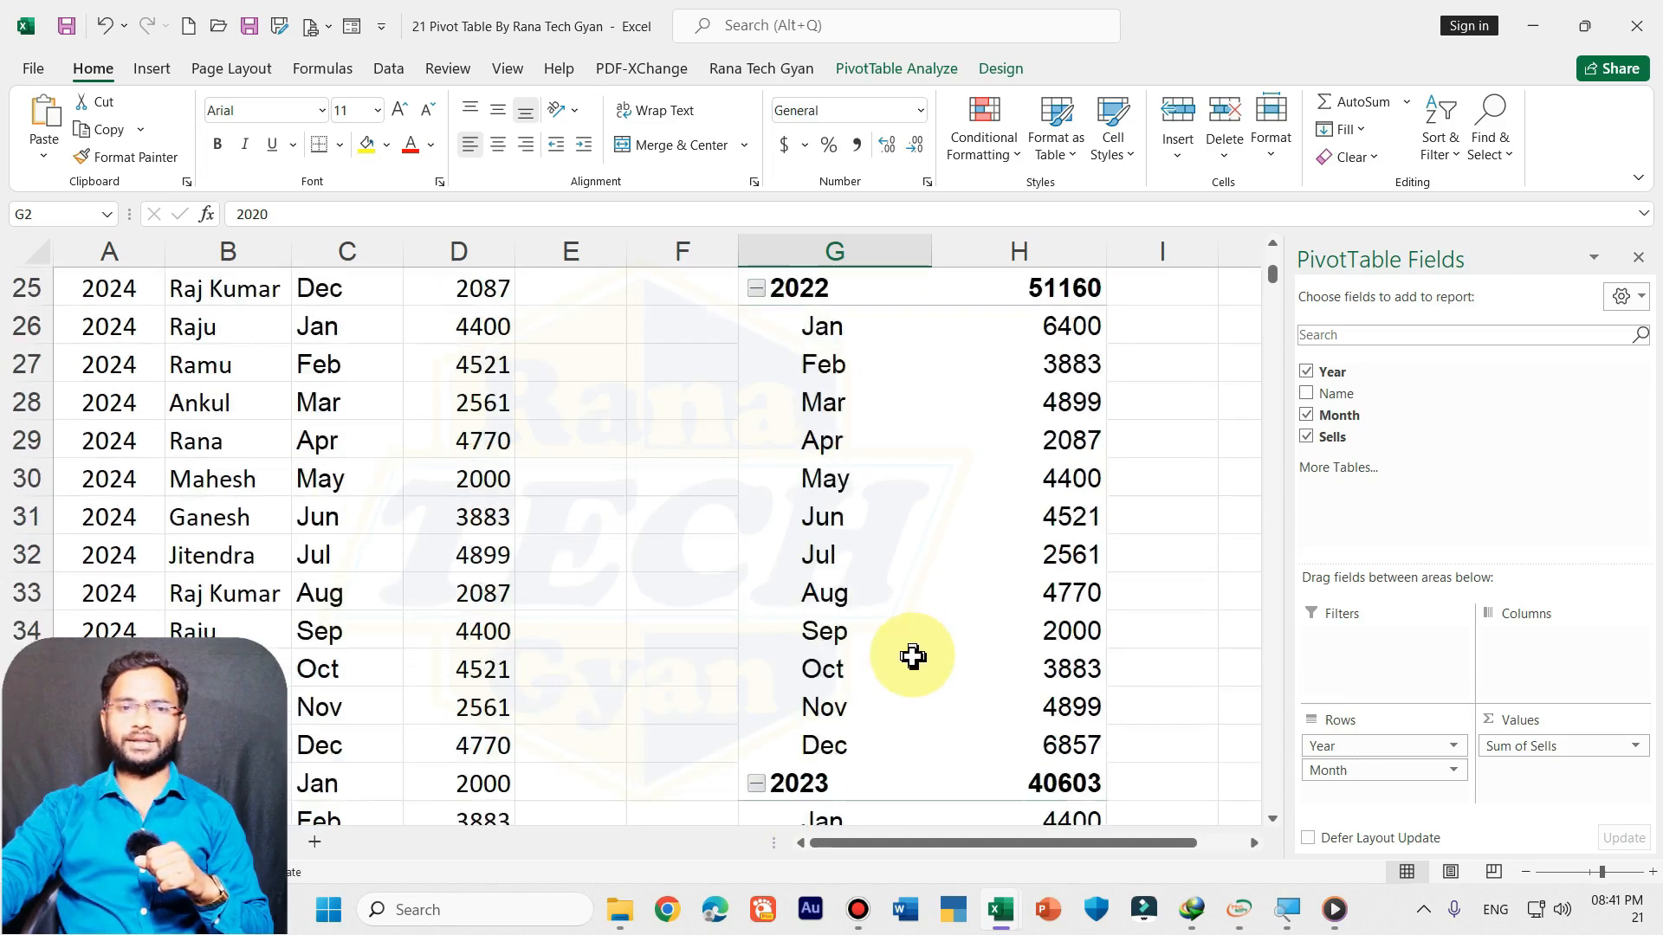
pyautogui.scroll(8, 909, 657)
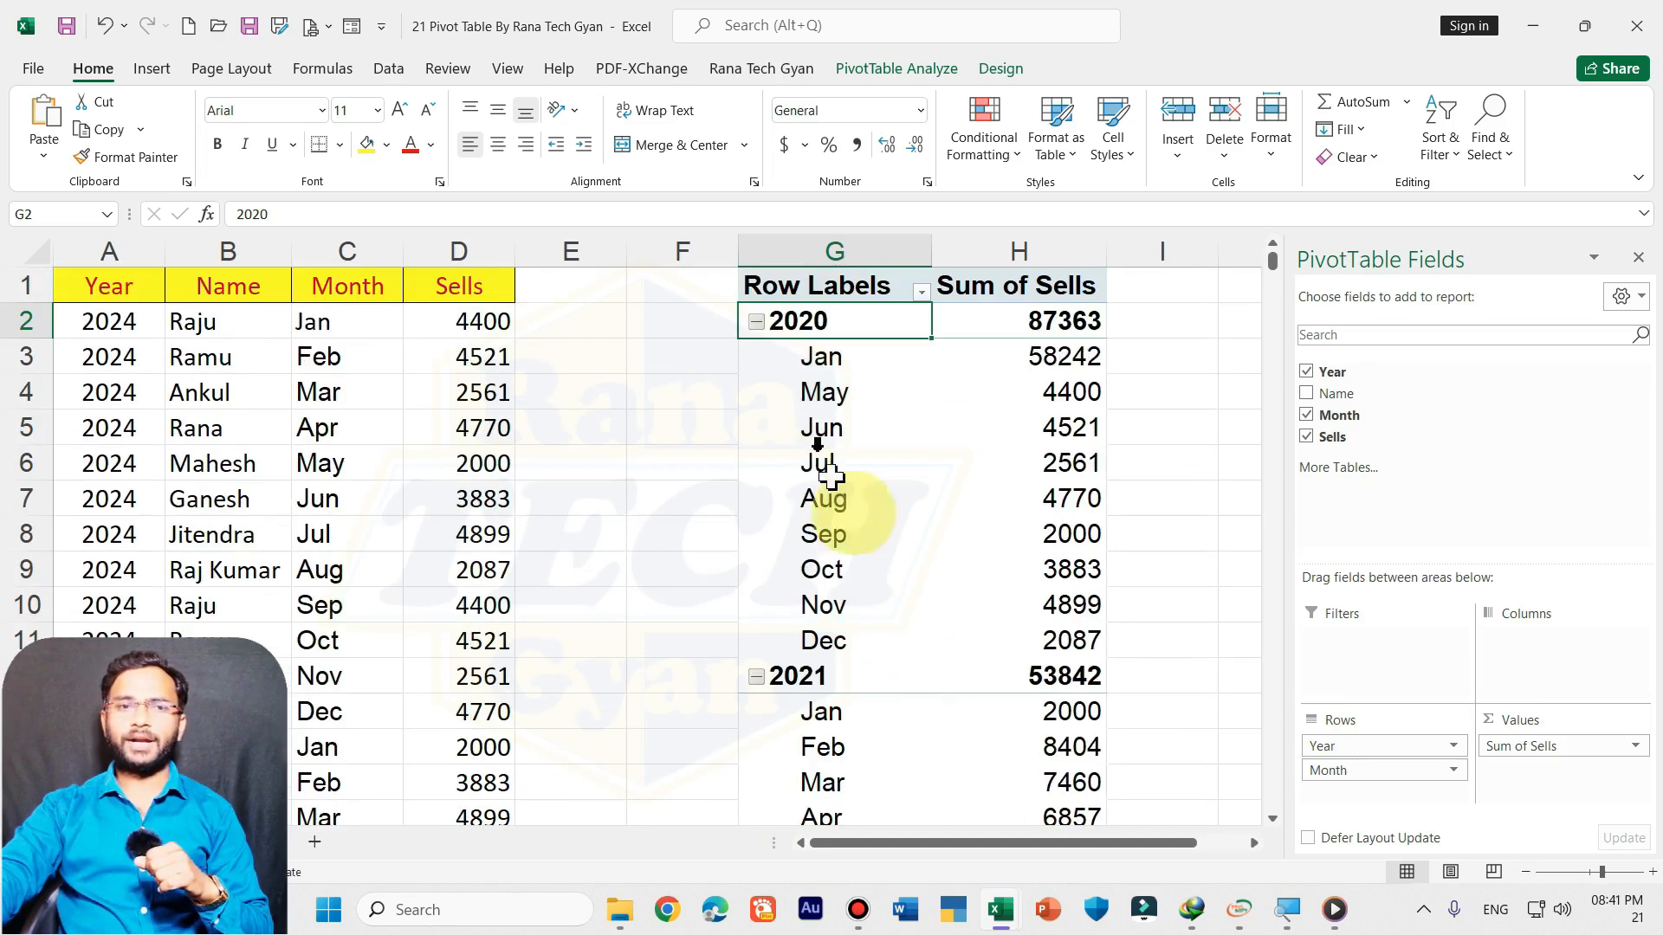
# Step: Collapse the monthly details under each year from 2020 to 2024 in the PivotTable
pyautogui.click(756, 321)
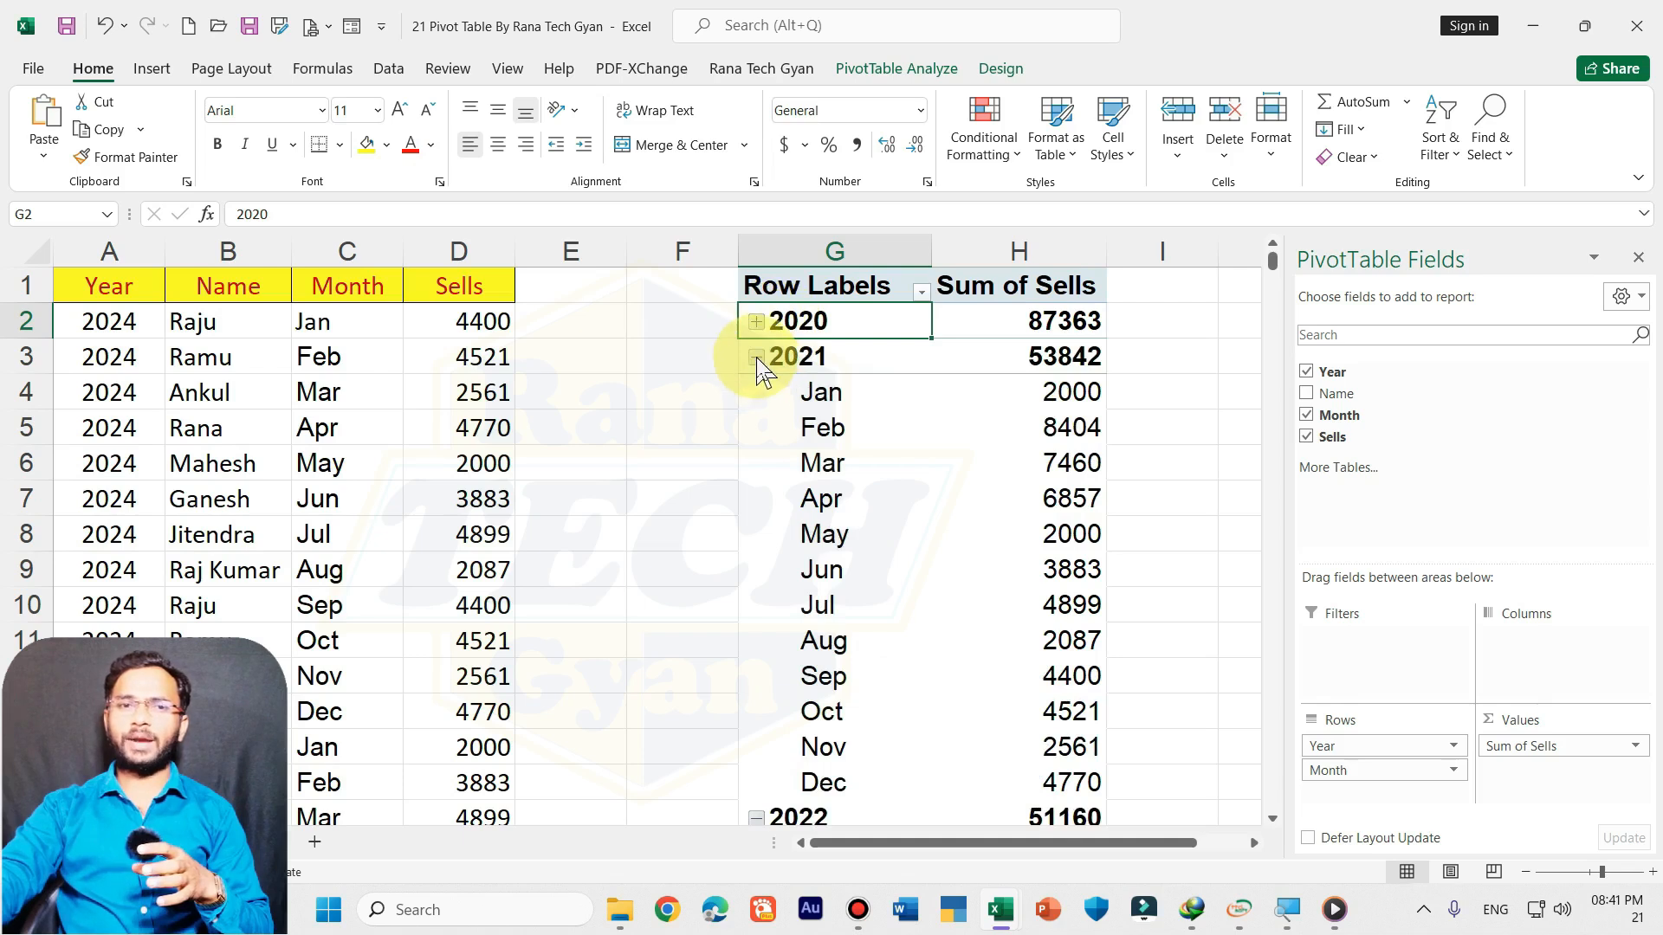
pyautogui.click(756, 357)
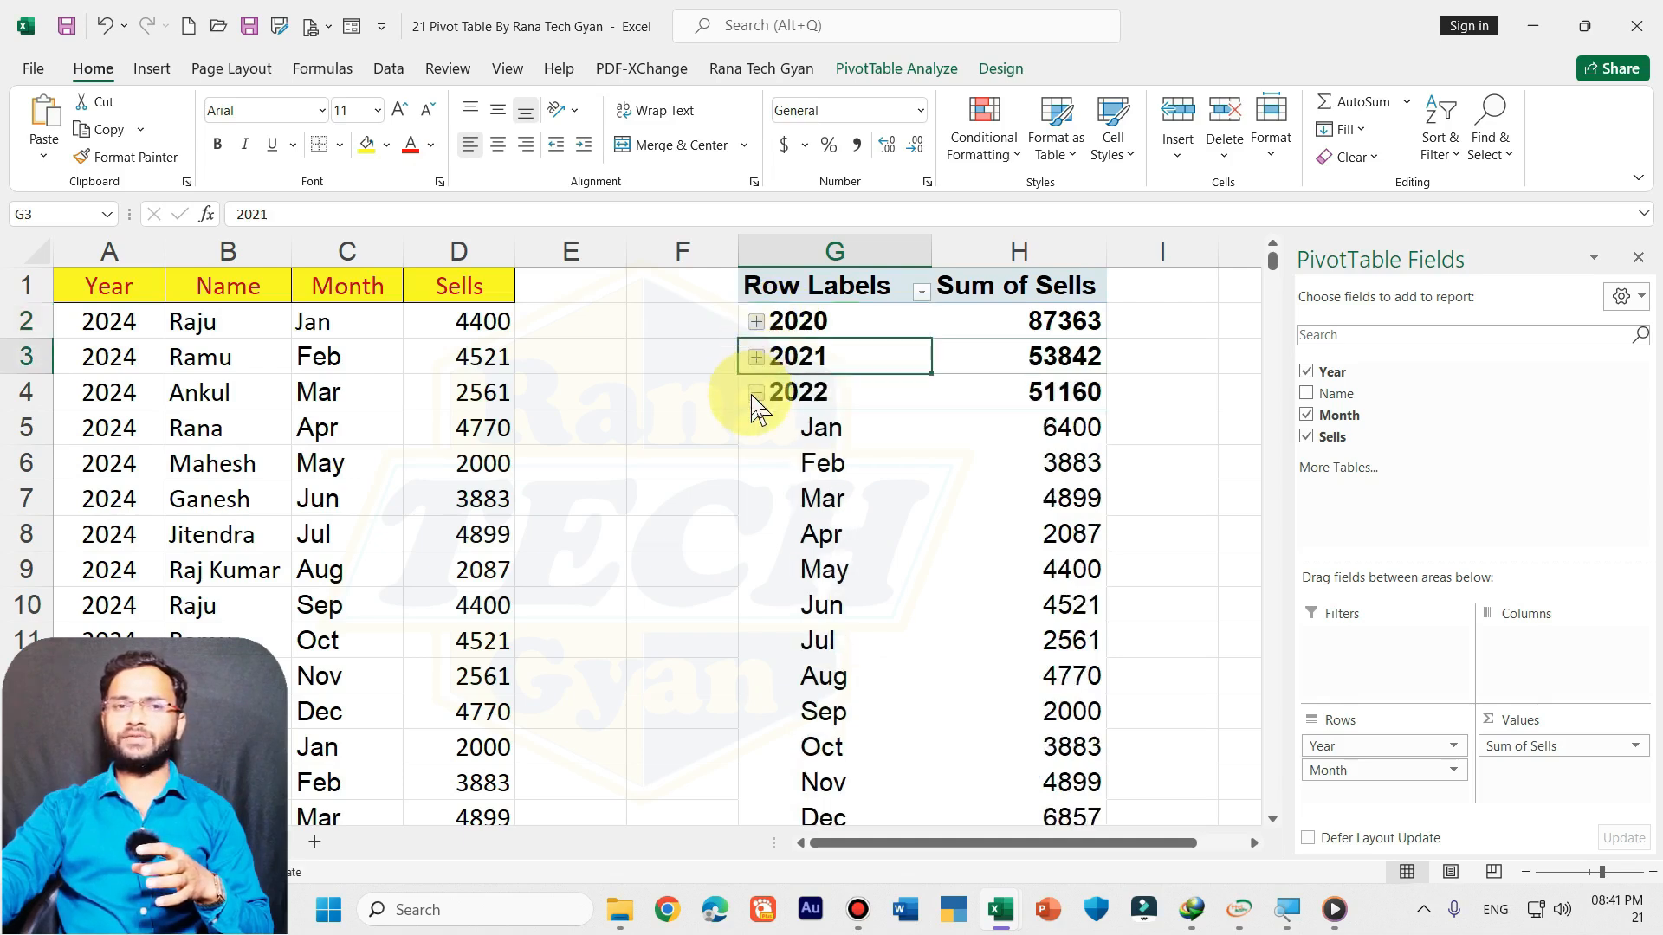
pyautogui.click(756, 392)
pyautogui.click(756, 428)
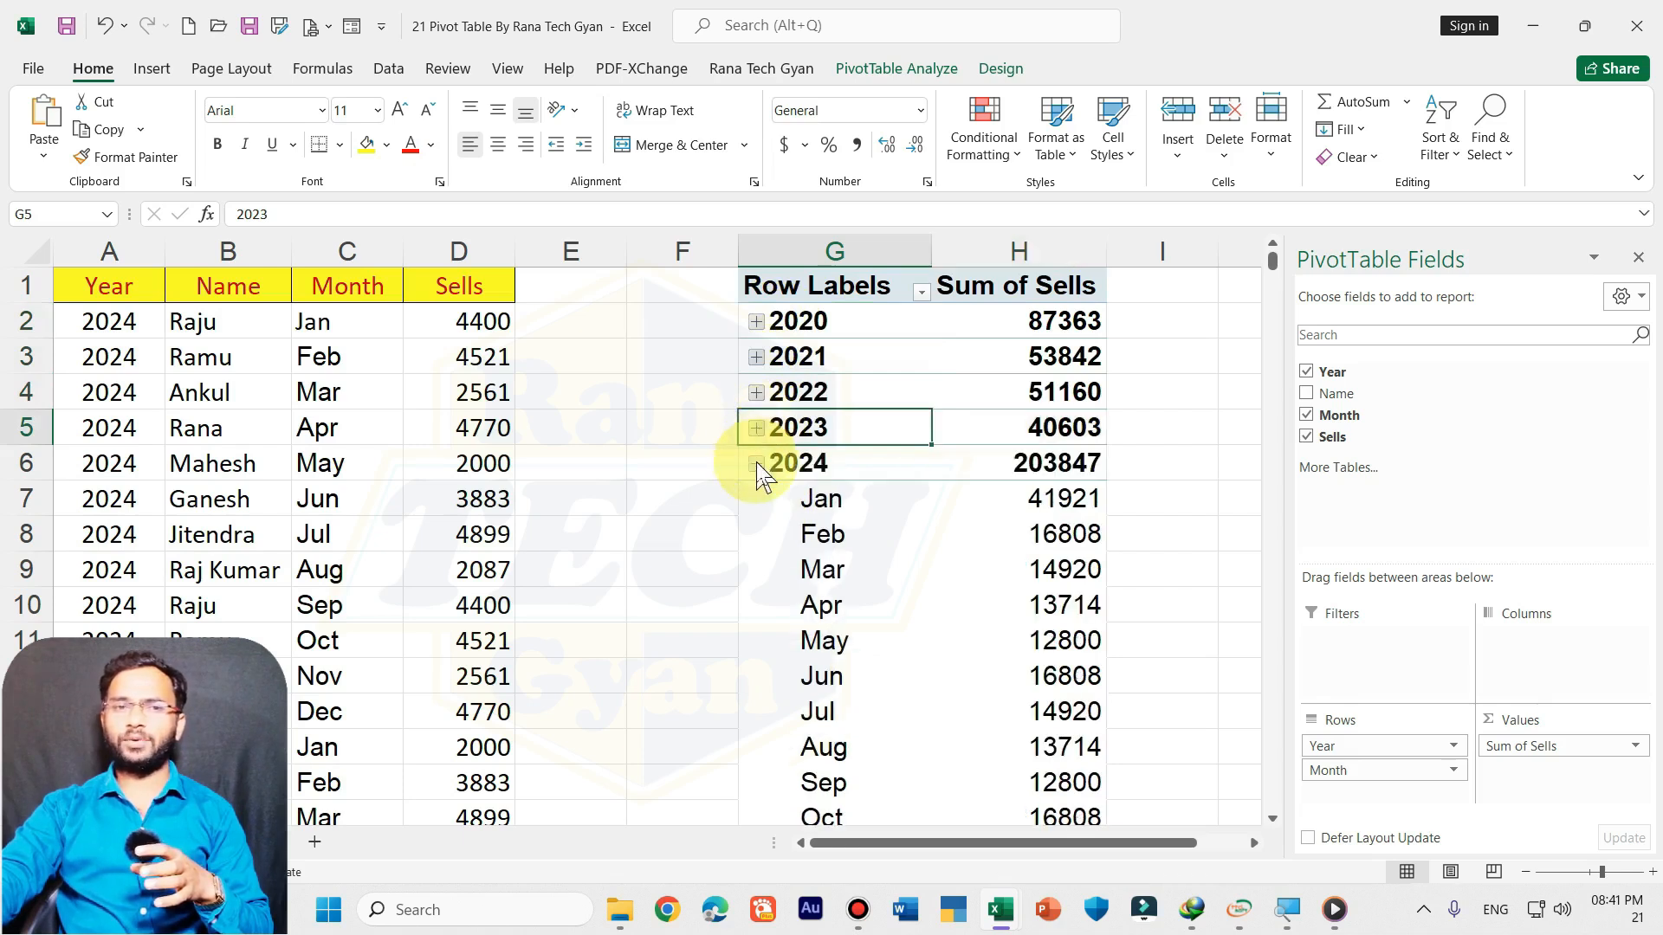
pyautogui.click(756, 462)
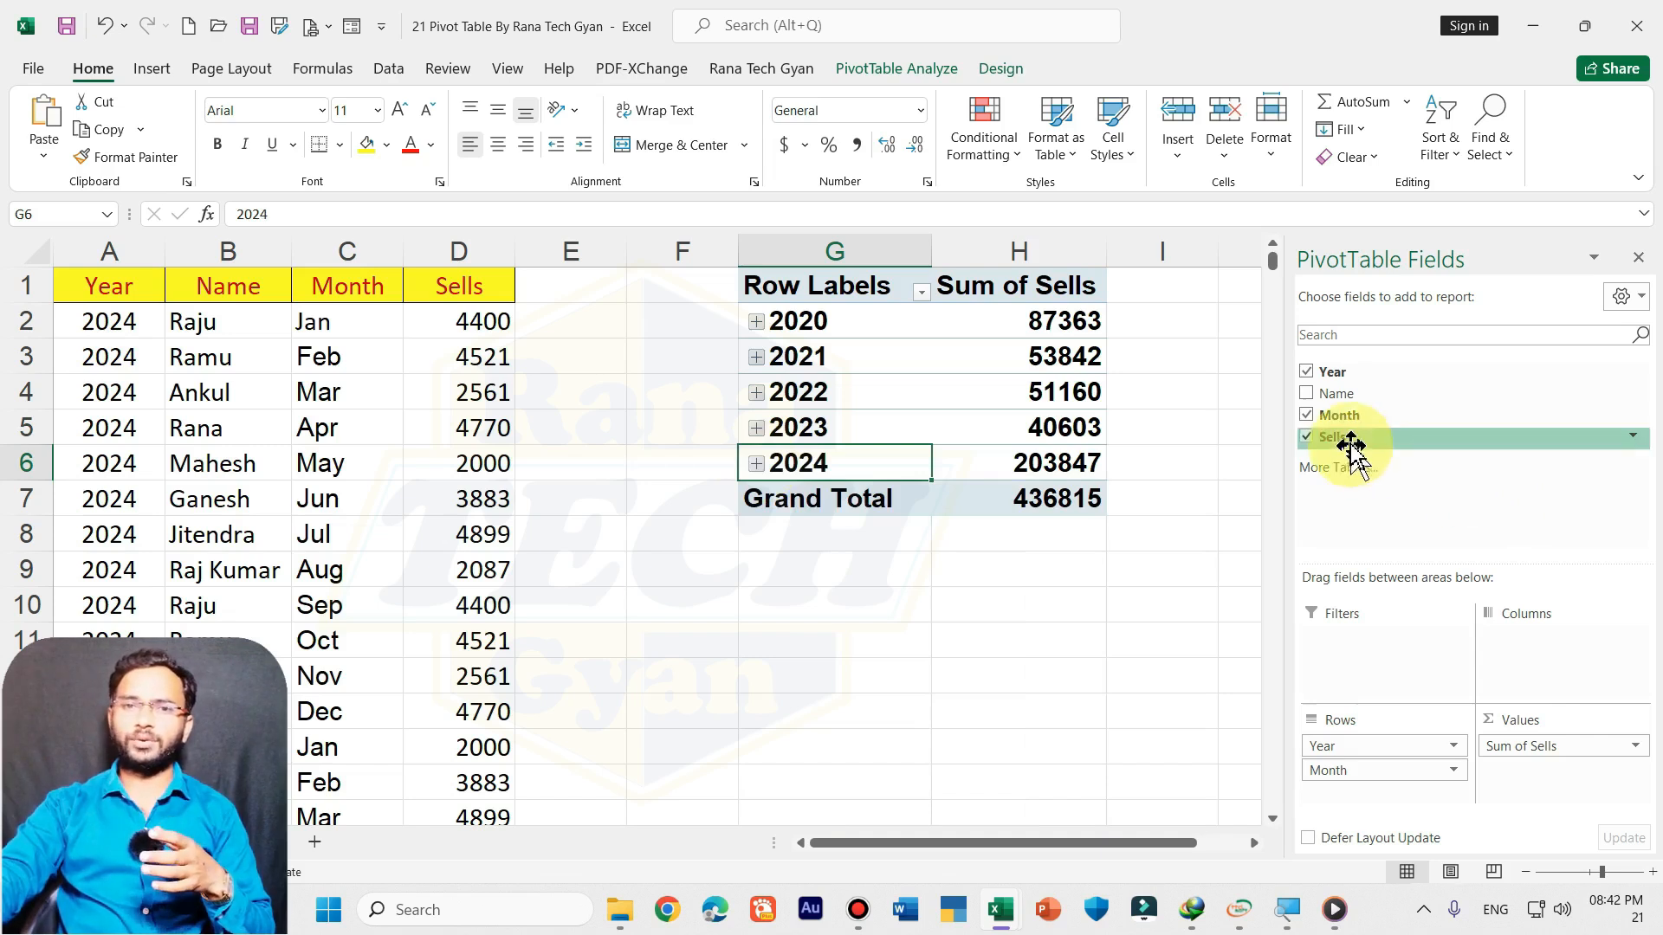
# Step: Add the Name field to the PivotTable and move it from the Rows area to the Filters area
pyautogui.click(1308, 395)
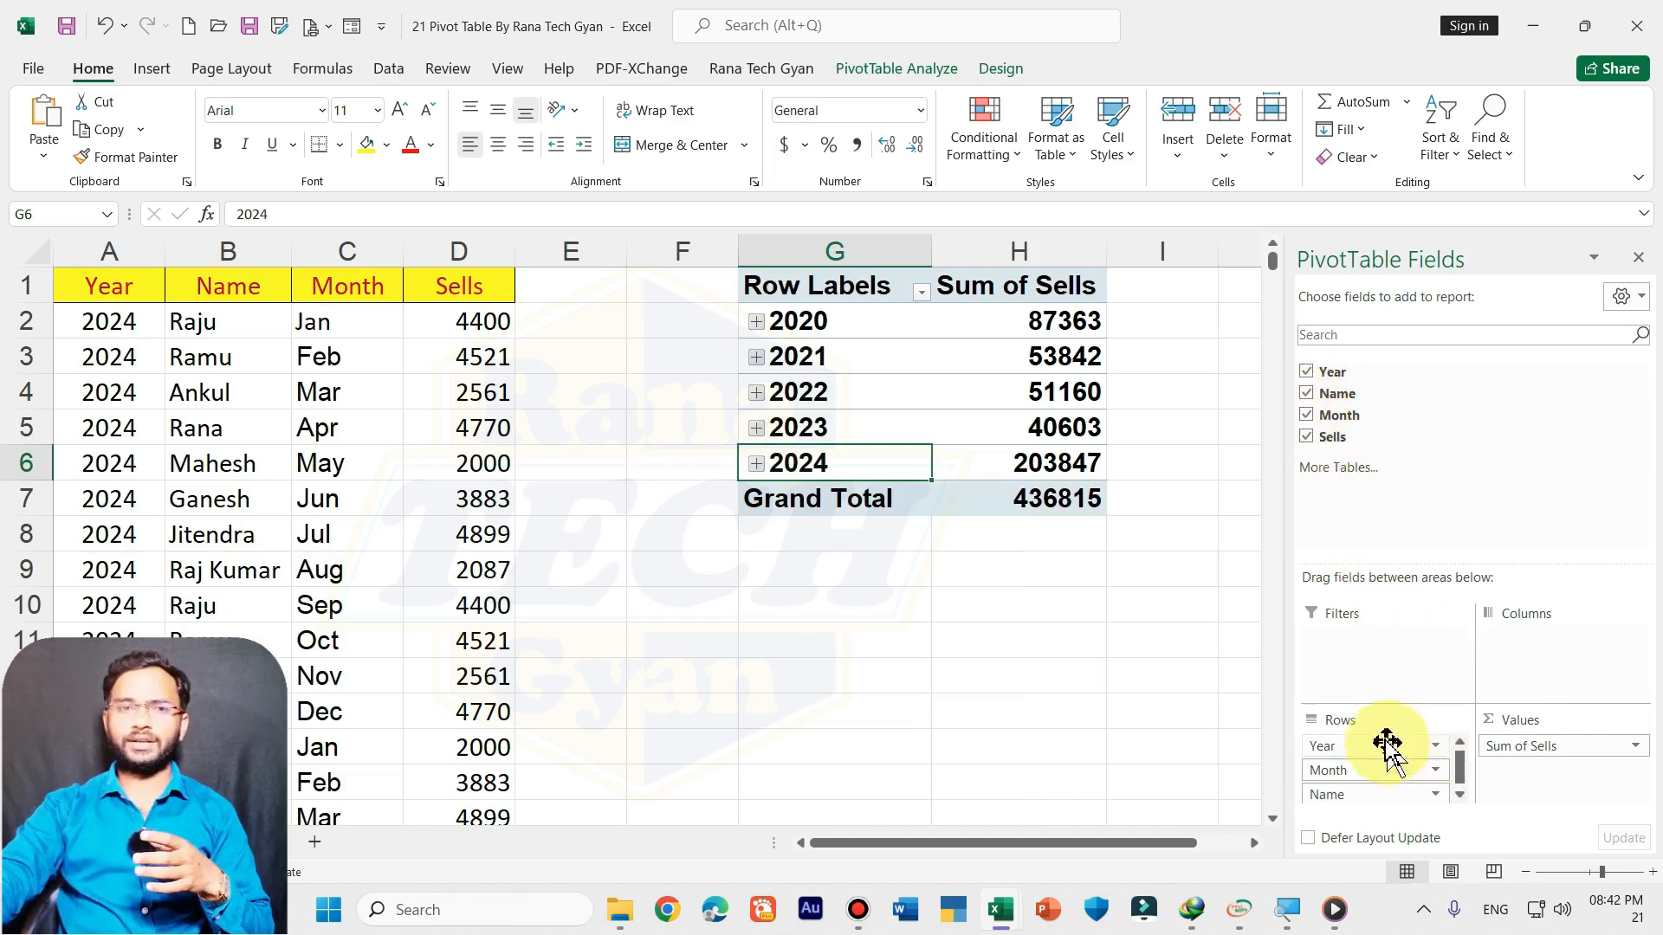
pyautogui.moveTo(1356, 804); pyautogui.dragTo(1358, 656)
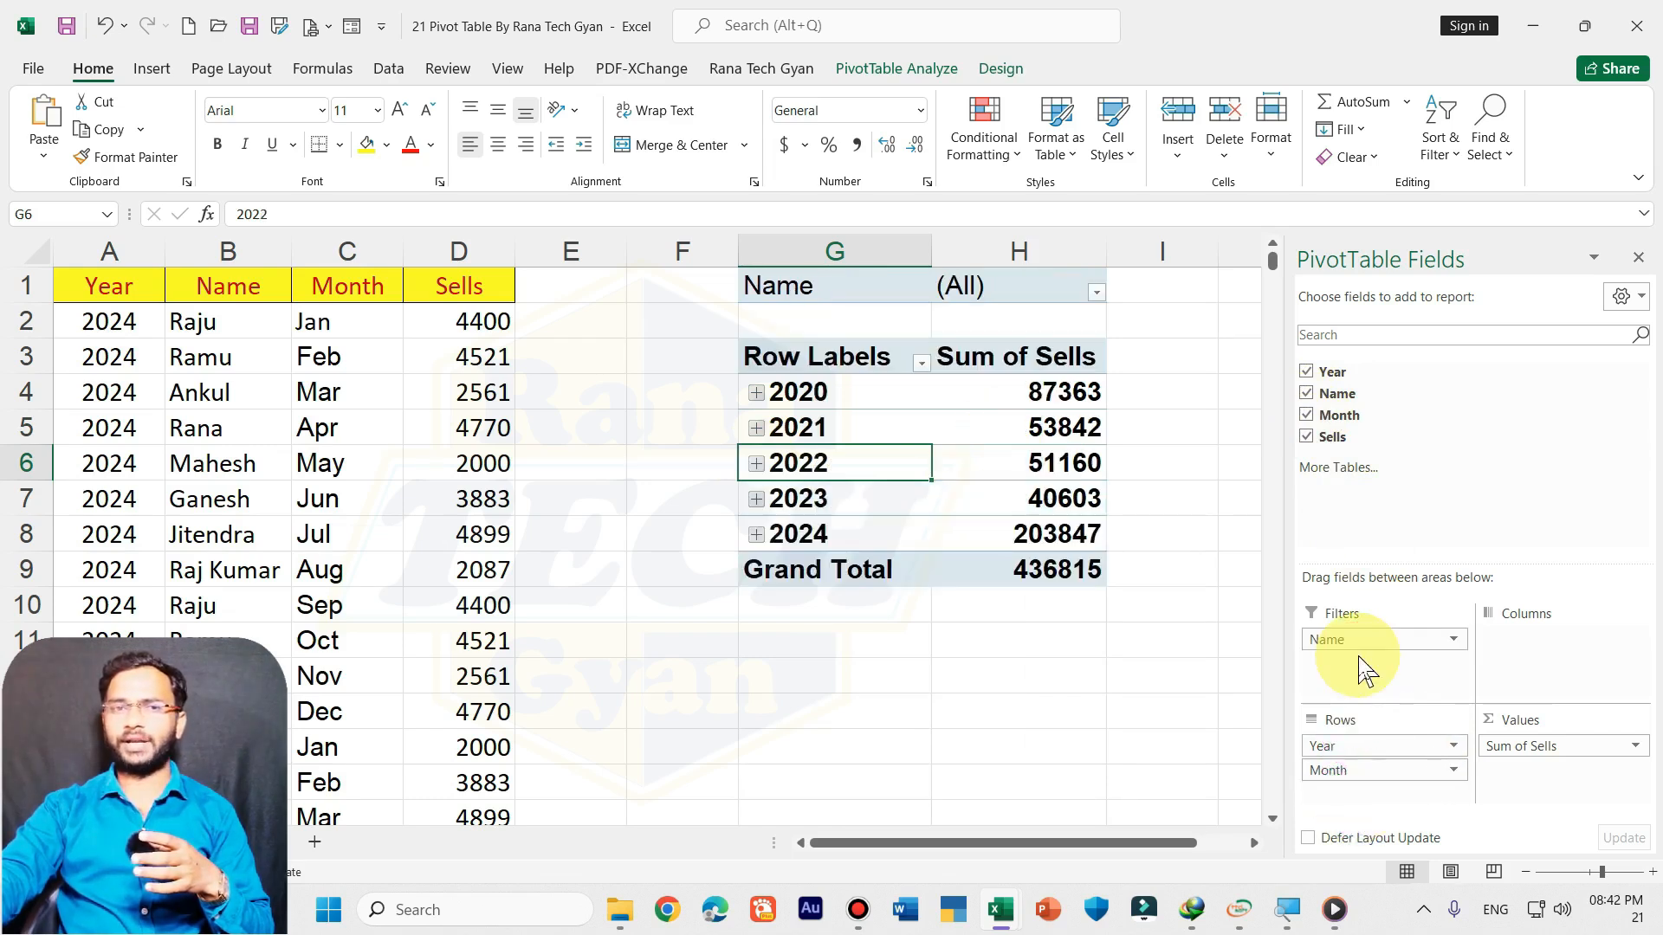
pyautogui.hotkey('ctrl', 'shift', 'f')
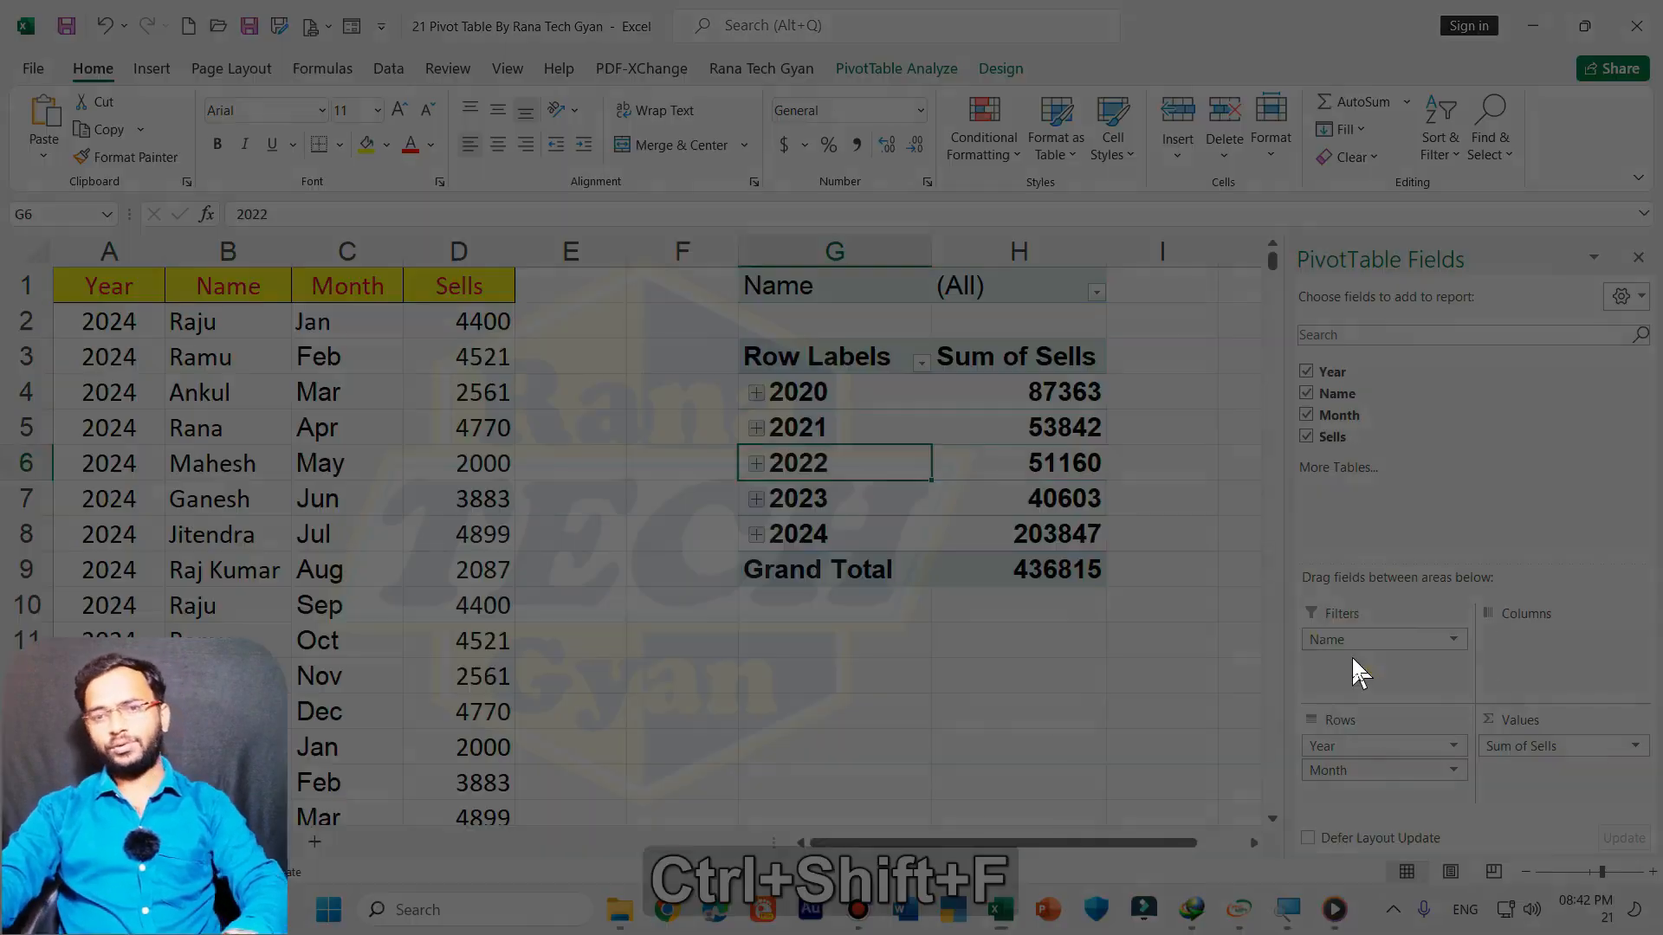
pyautogui.press('super+plus')
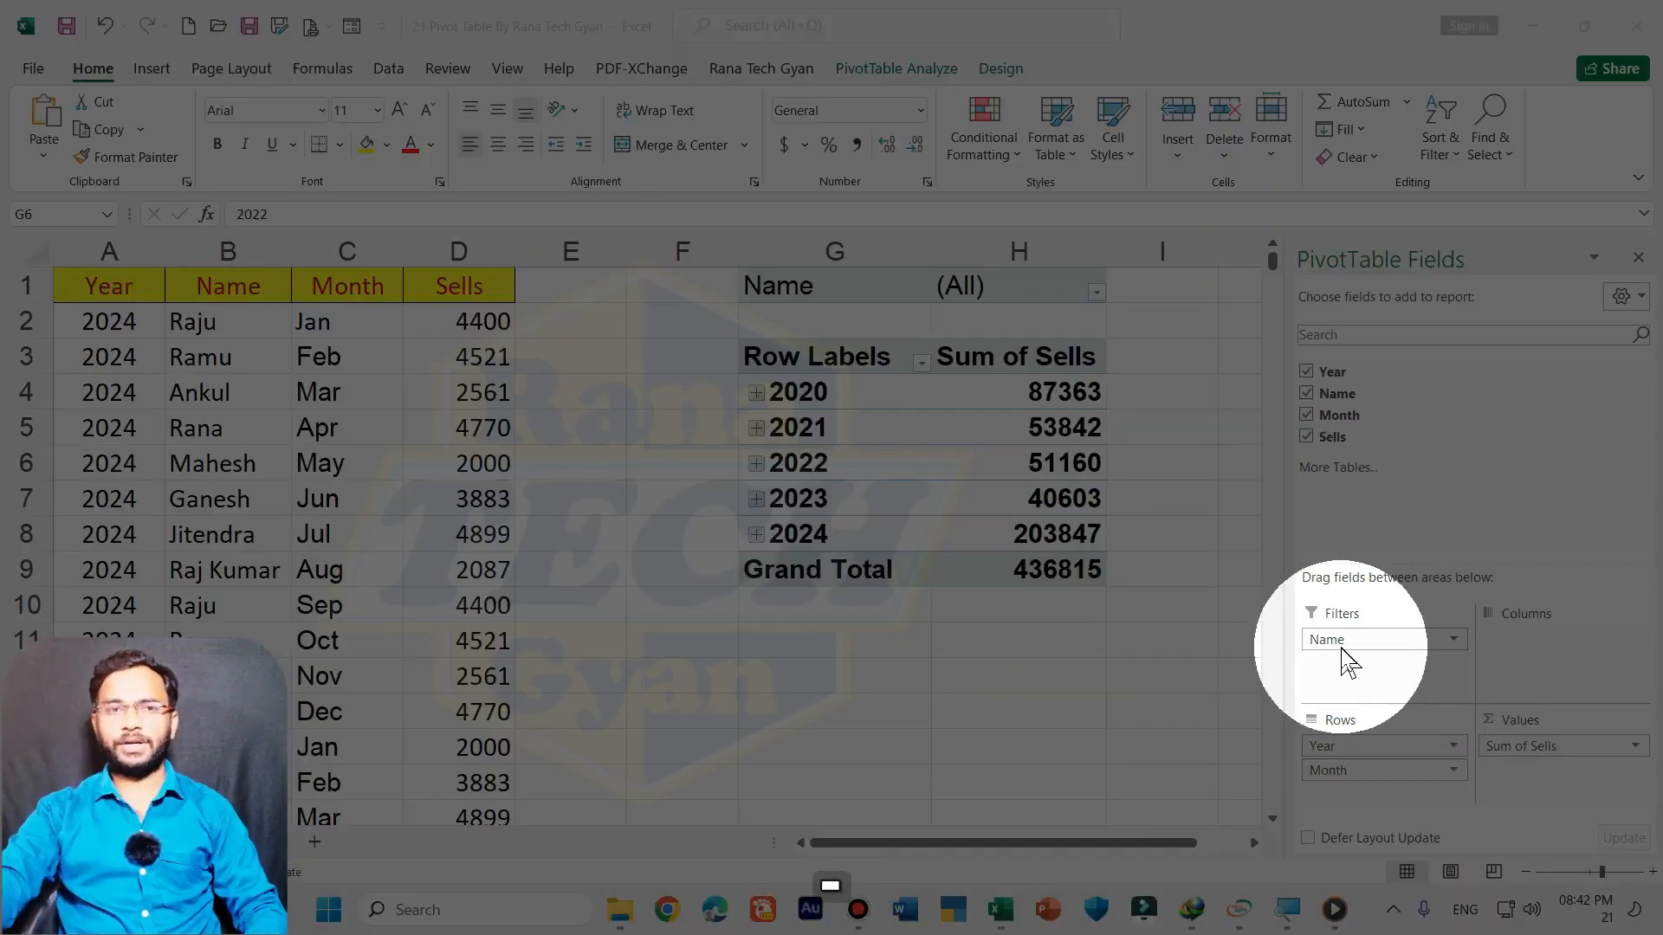
pyautogui.hotkey('ctrl', 'shift', 'h')
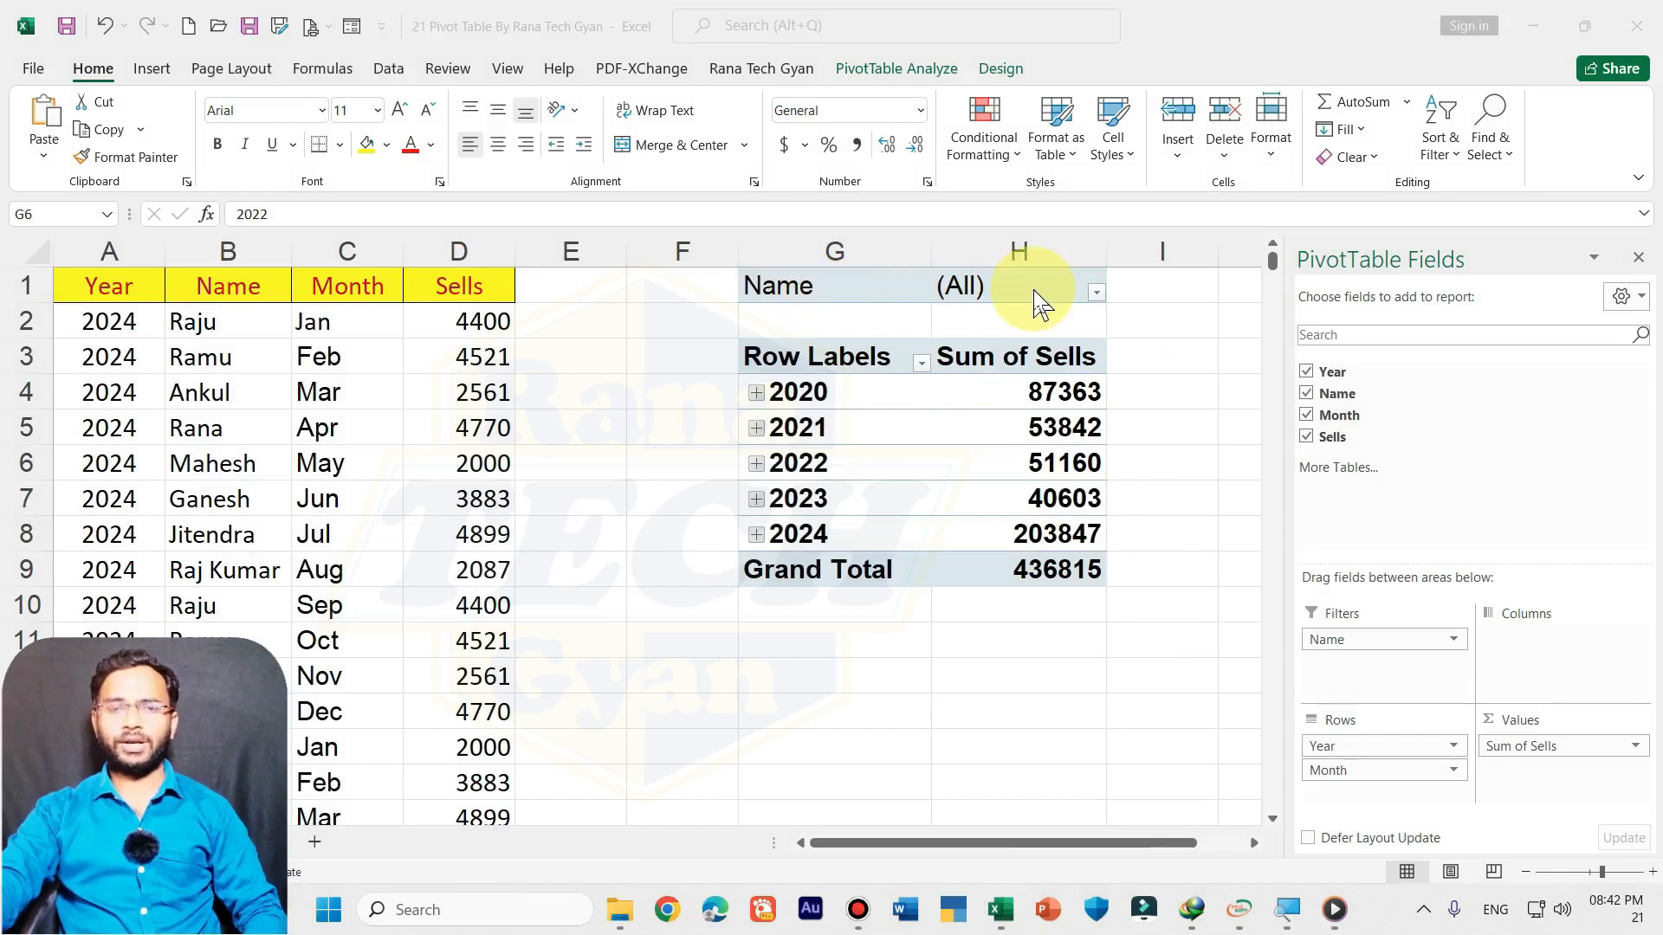
# Step: Filter the PivotTable report by Name to the third person in the list of names
pyautogui.hotkey('ctrl', 'shift', 'f')
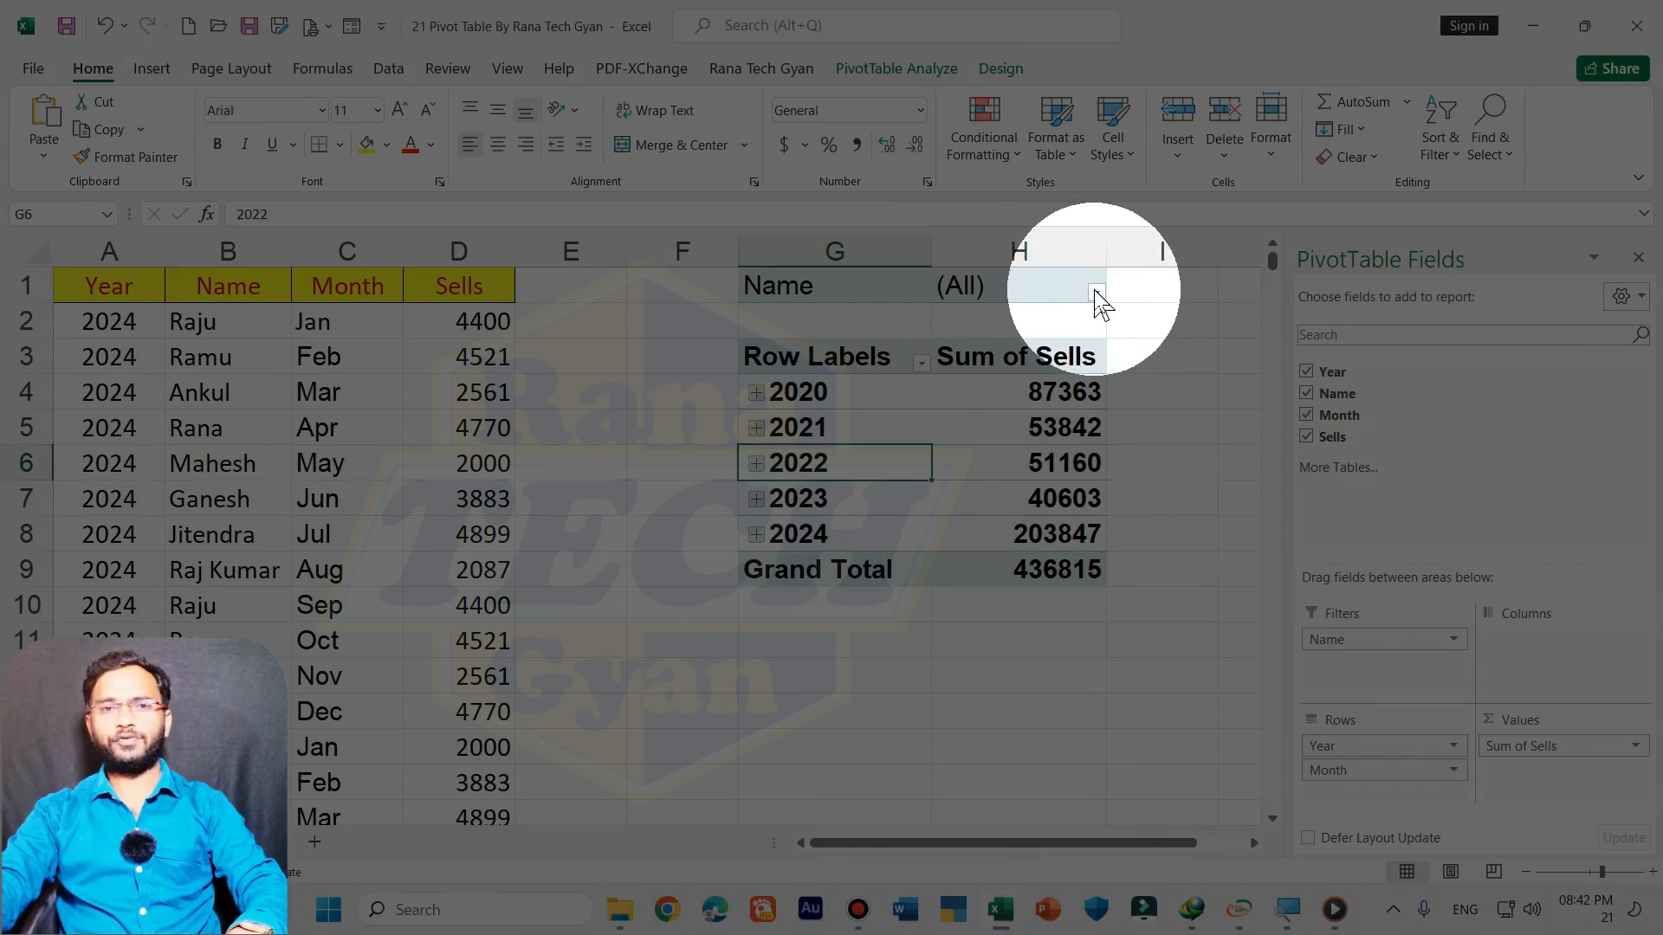
pyautogui.click(1096, 293)
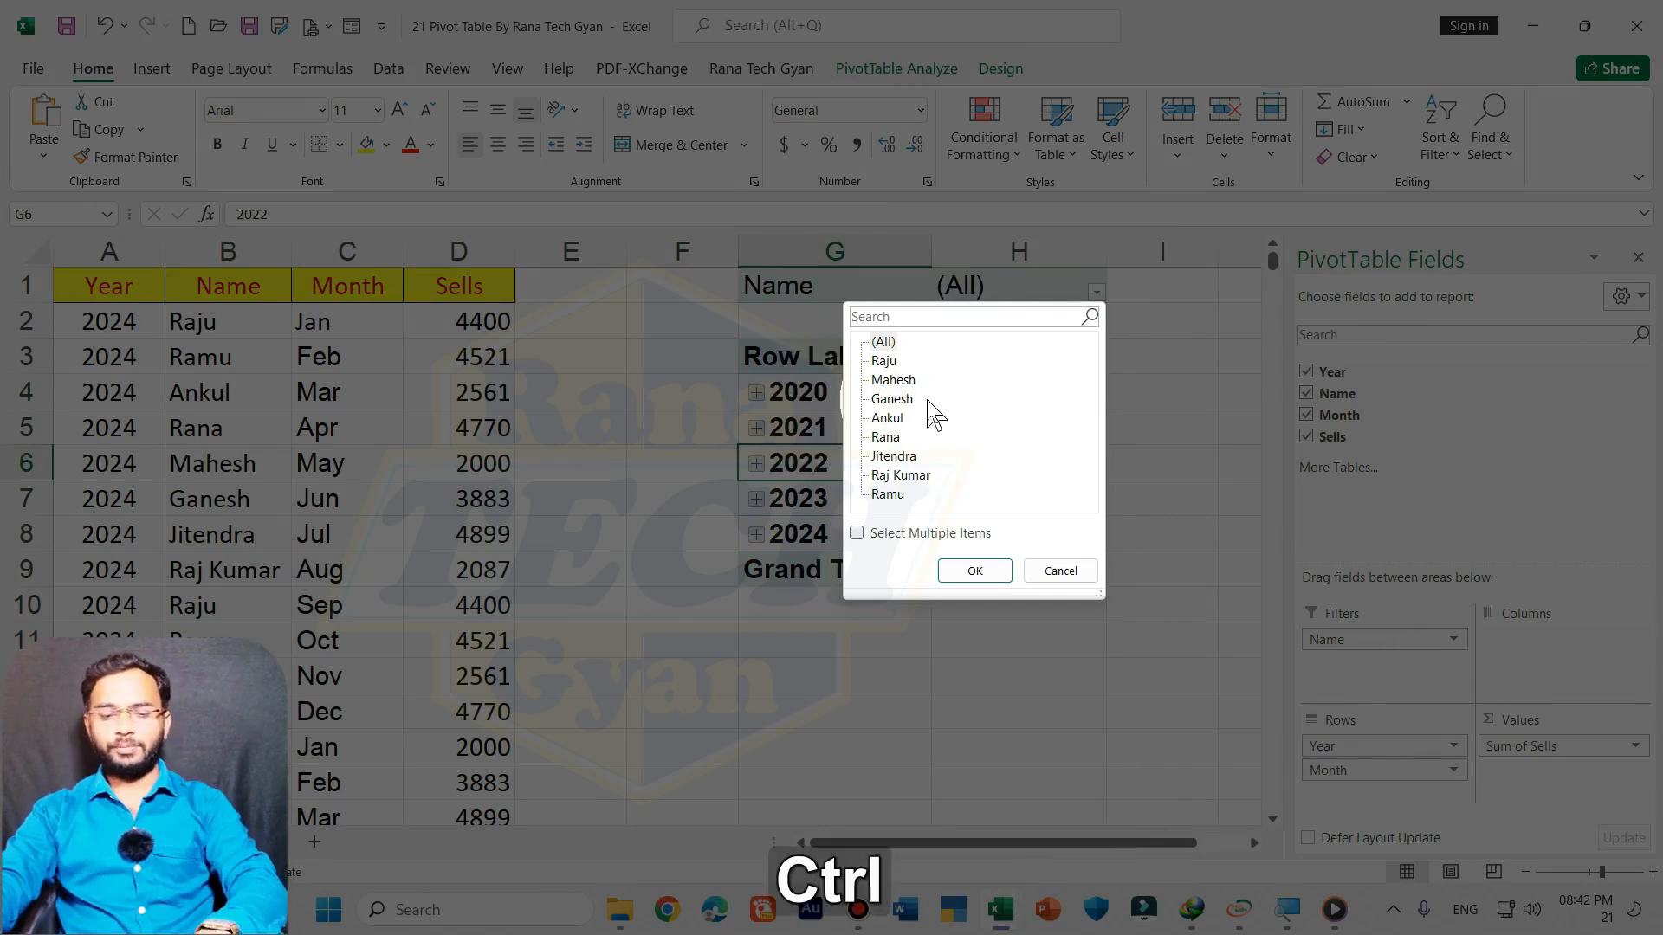
pyautogui.hotkey('ctrl', 'shift', 'h')
pyautogui.click(1102, 293)
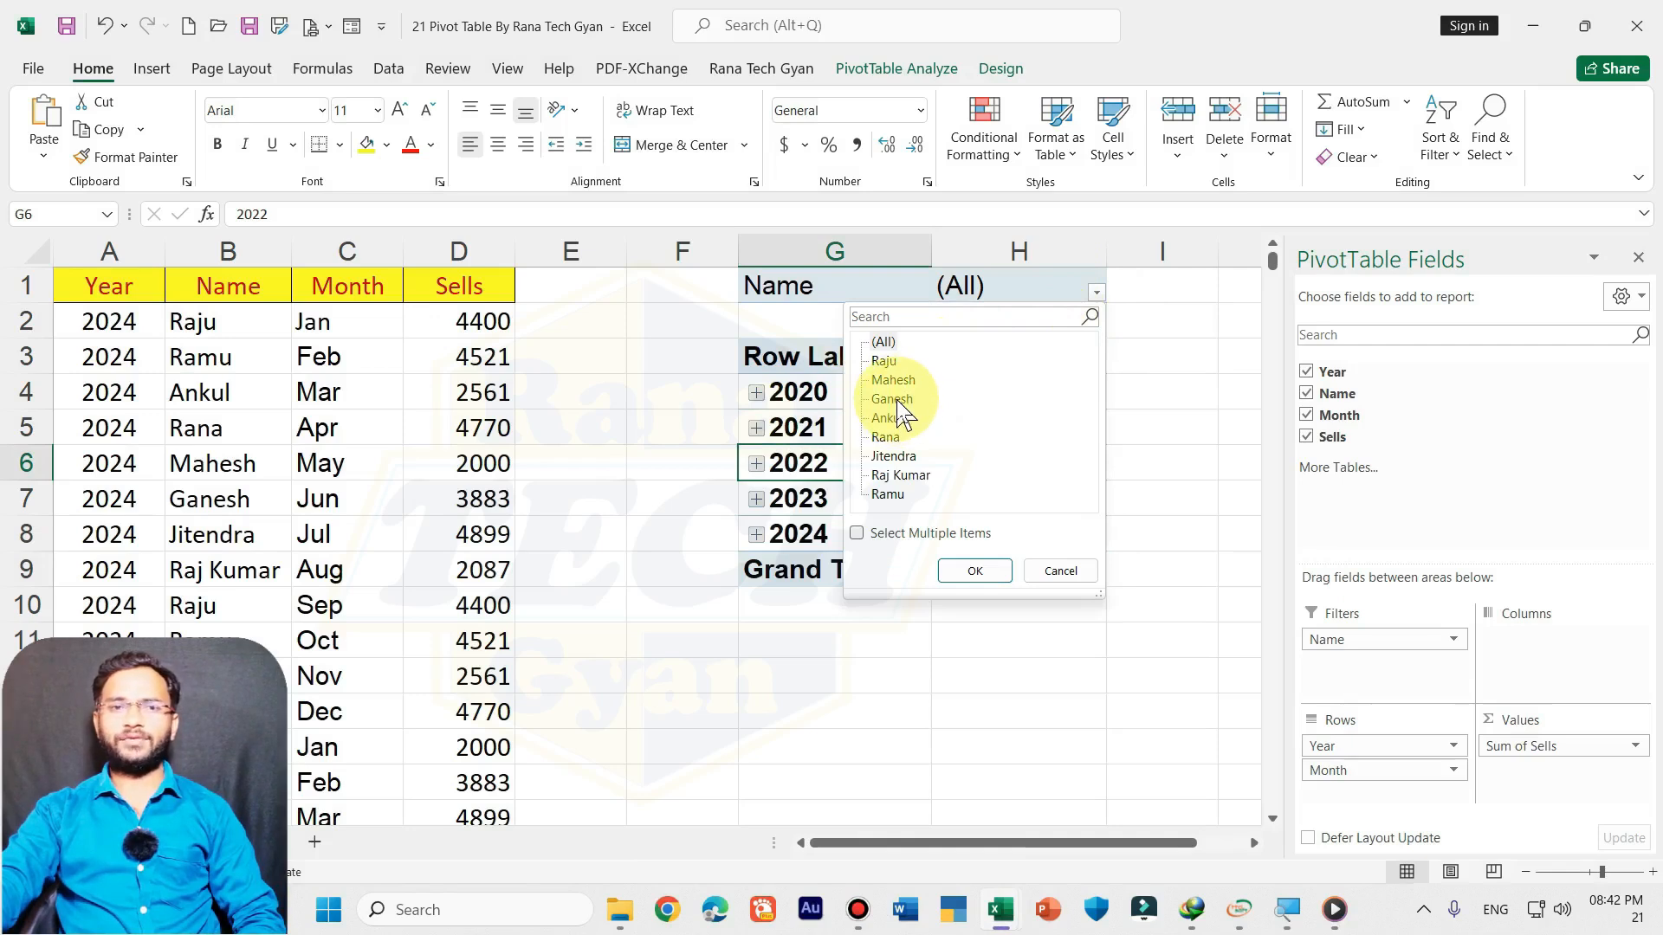
pyautogui.click(891, 399)
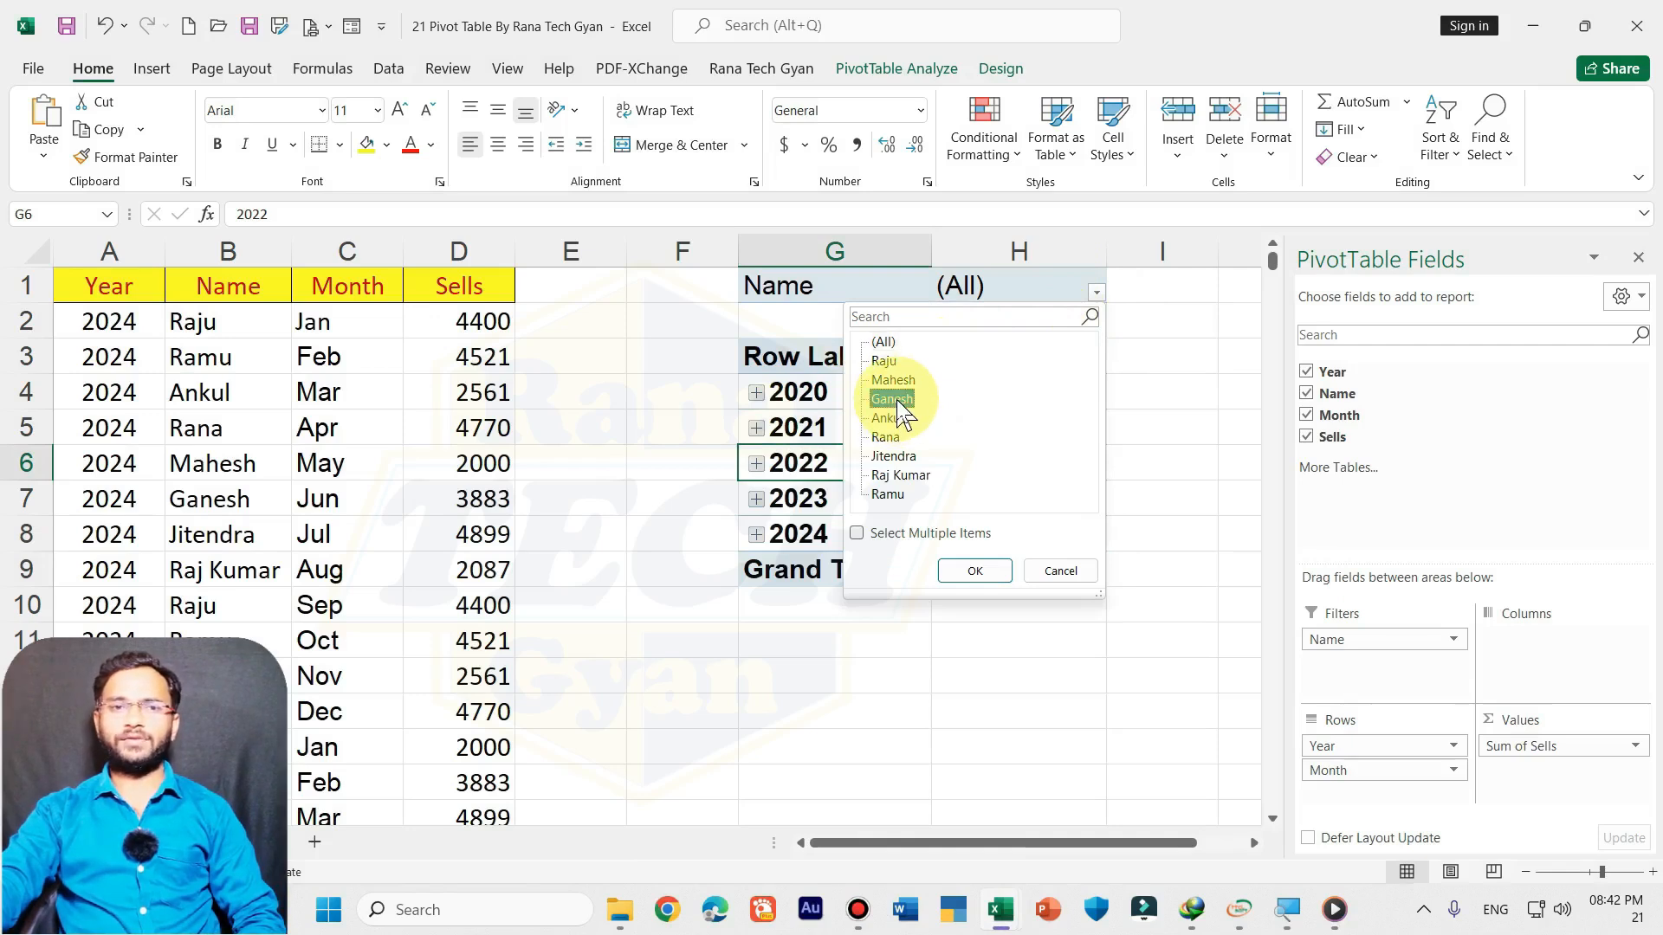
pyautogui.click(973, 572)
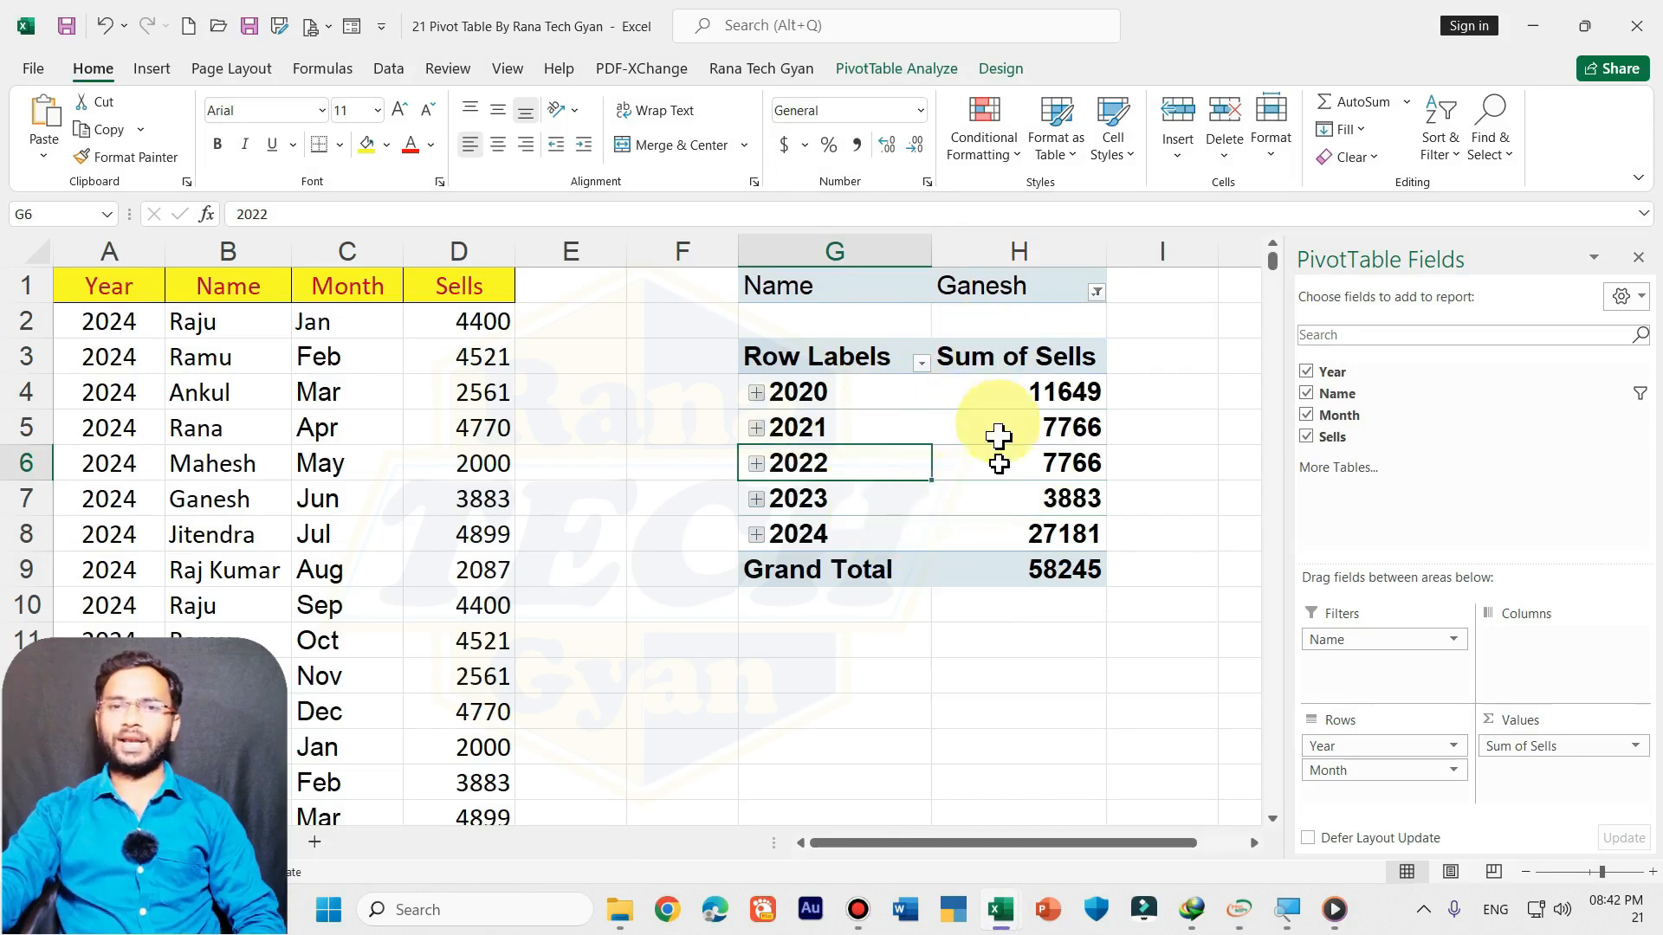
# Step: Expand the years 2020, 2021, 2022 and 2023 to show the filtered person's monthly sales
pyautogui.click(756, 391)
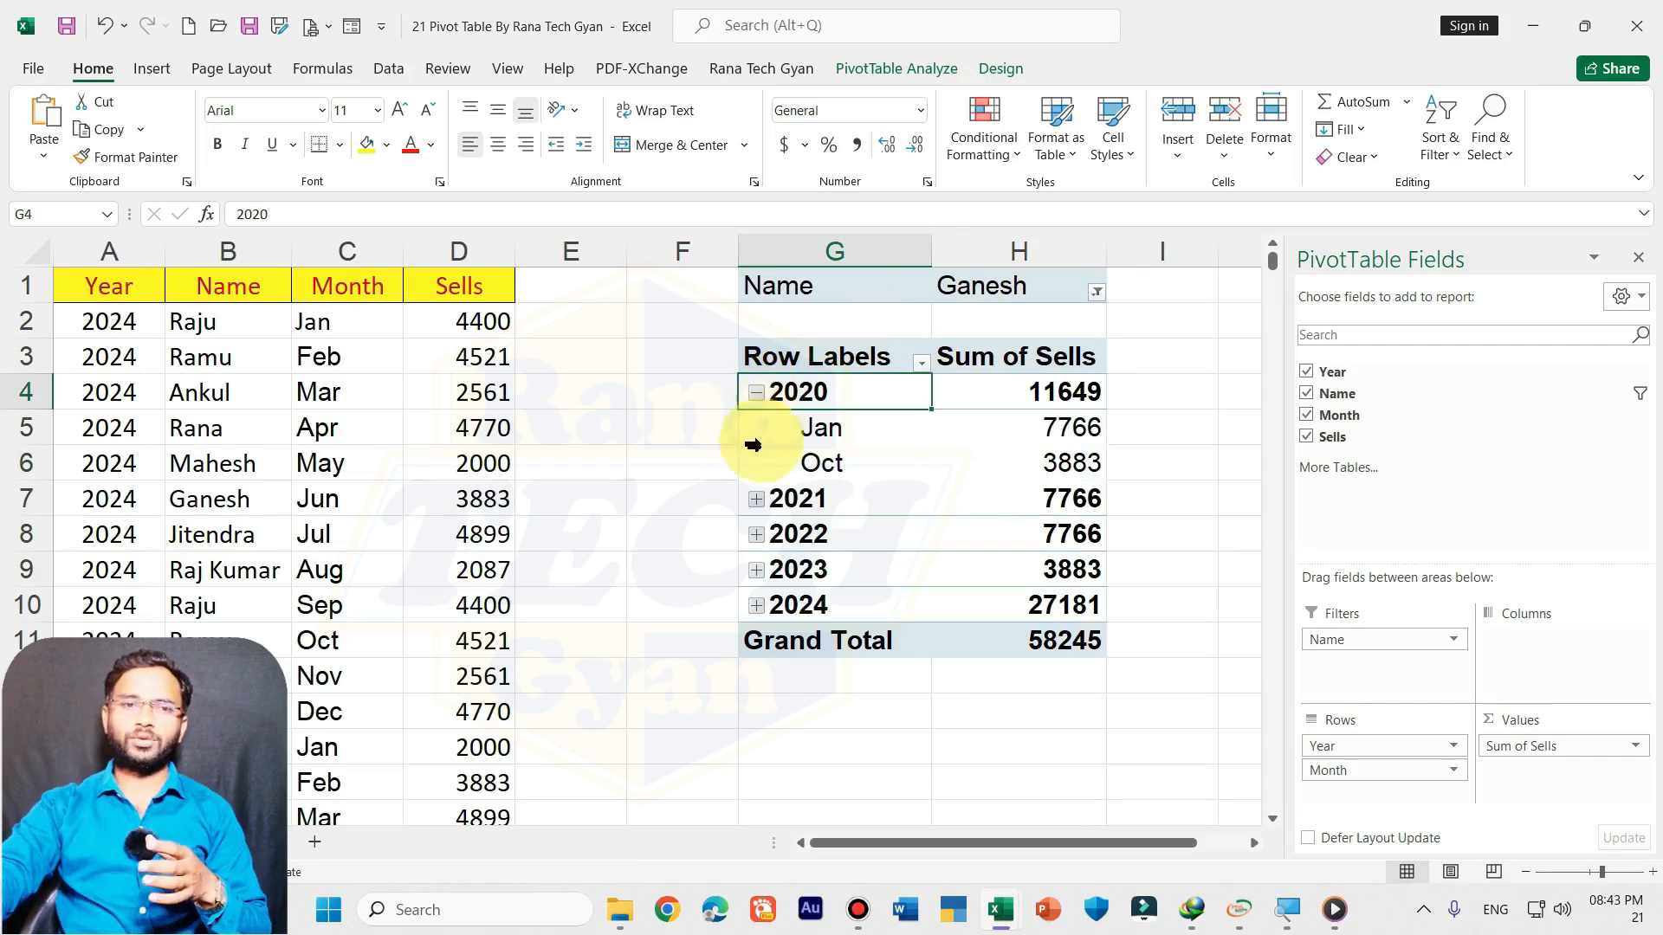
pyautogui.click(755, 499)
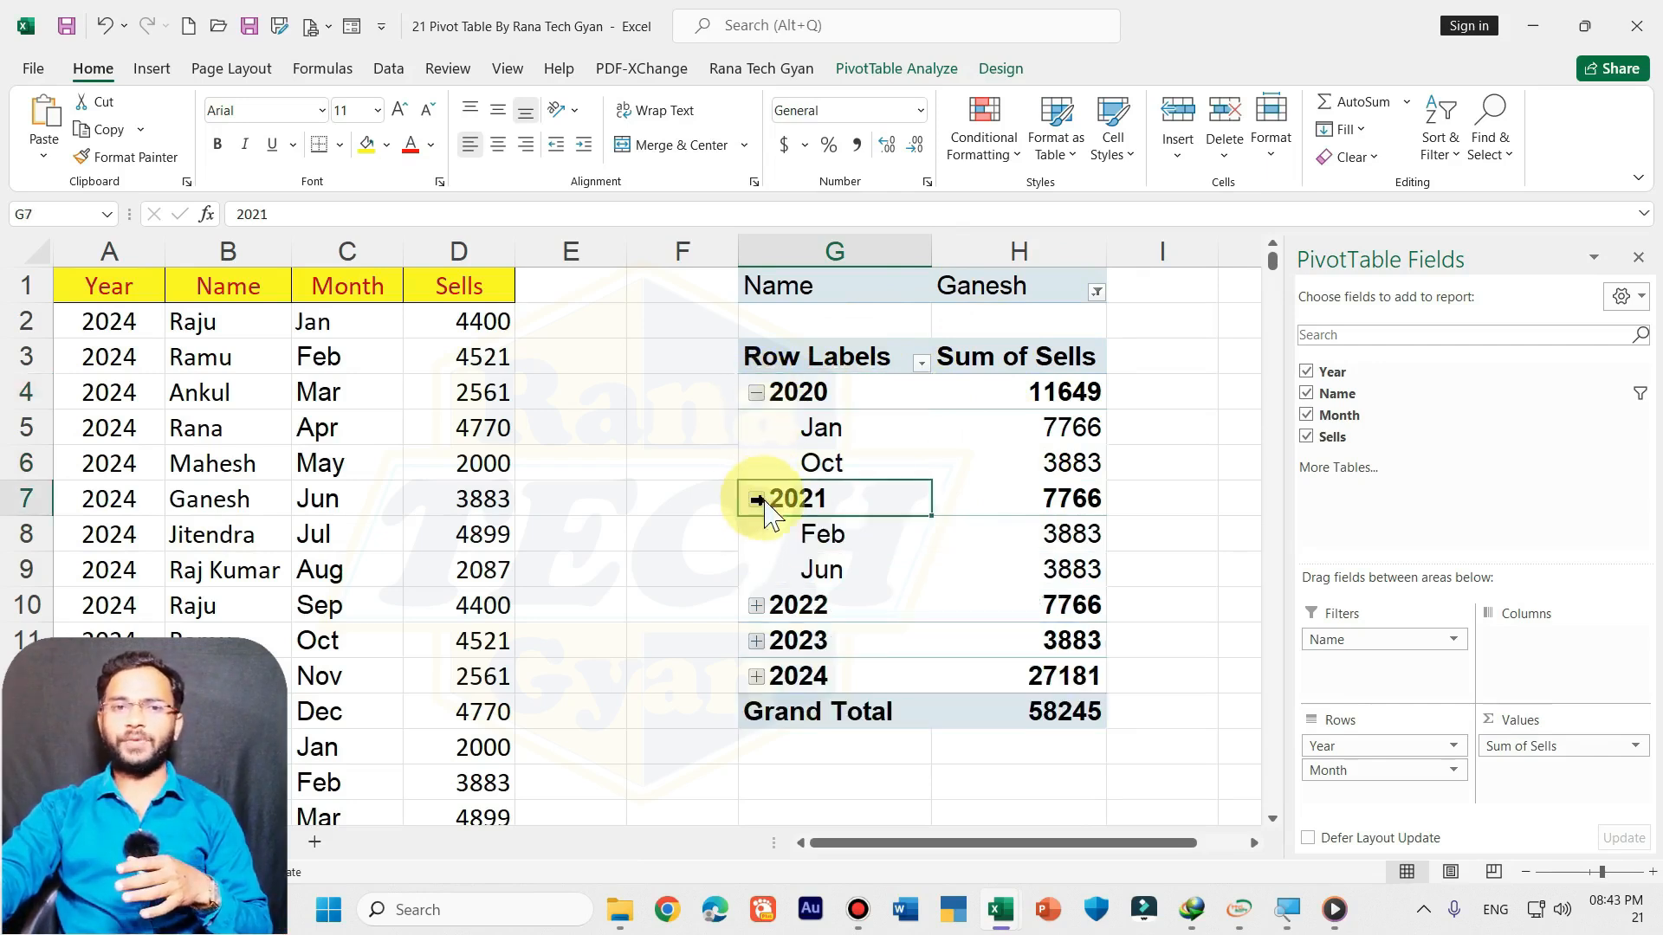
pyautogui.click(756, 604)
pyautogui.click(756, 604)
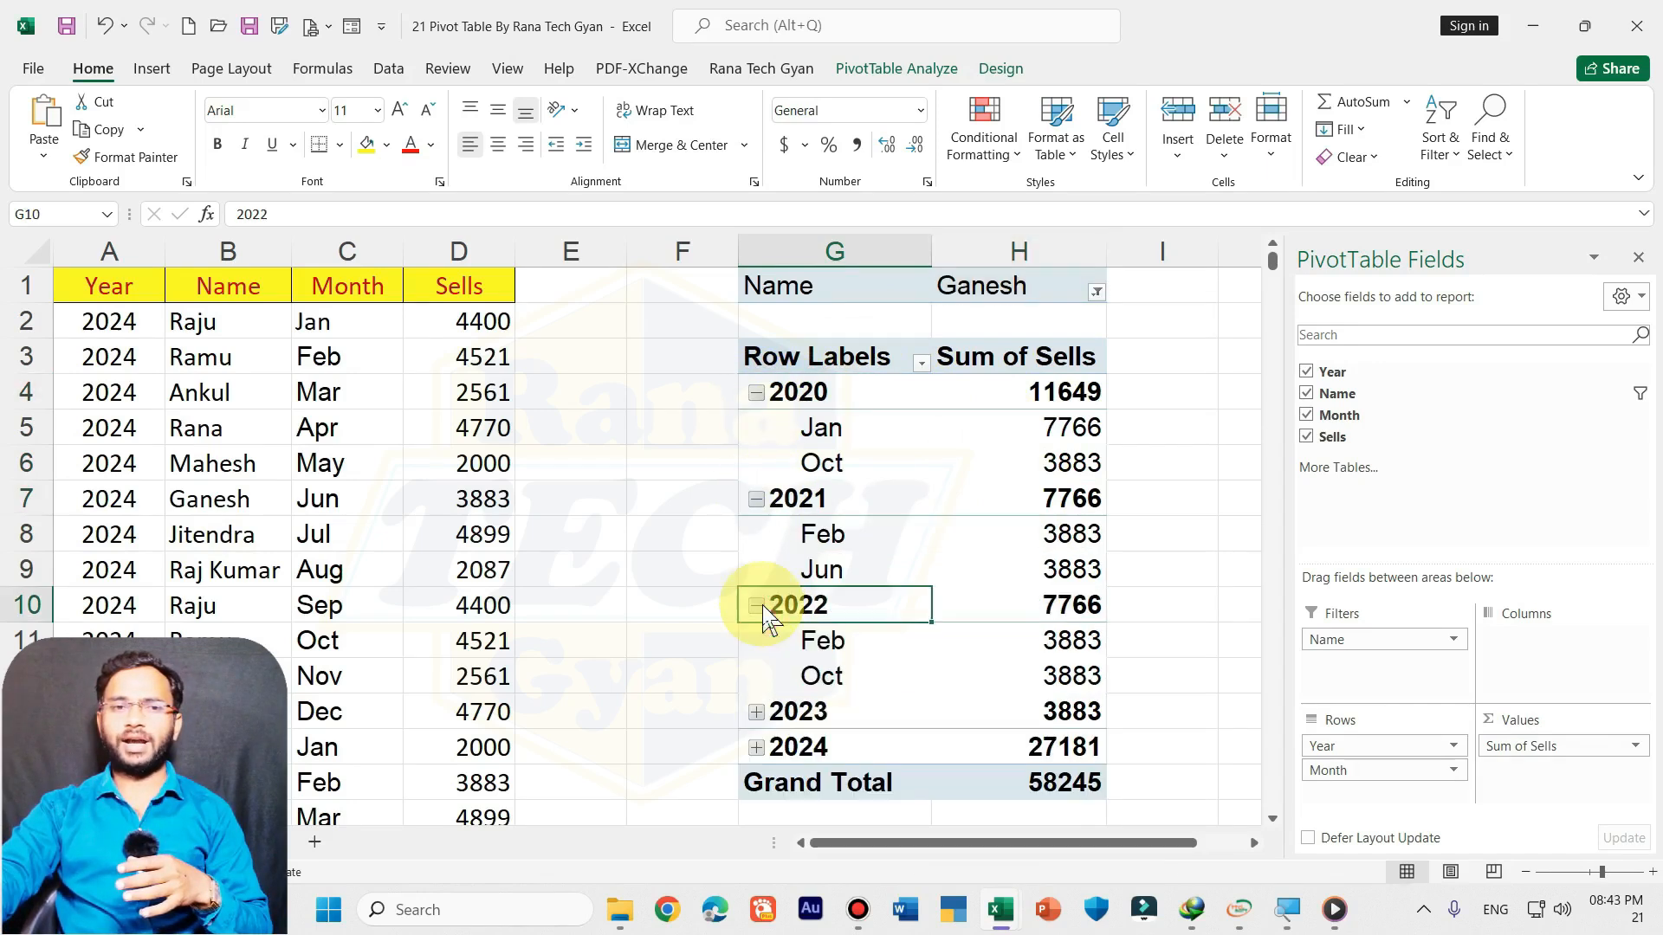
pyautogui.click(756, 711)
pyautogui.click(756, 711)
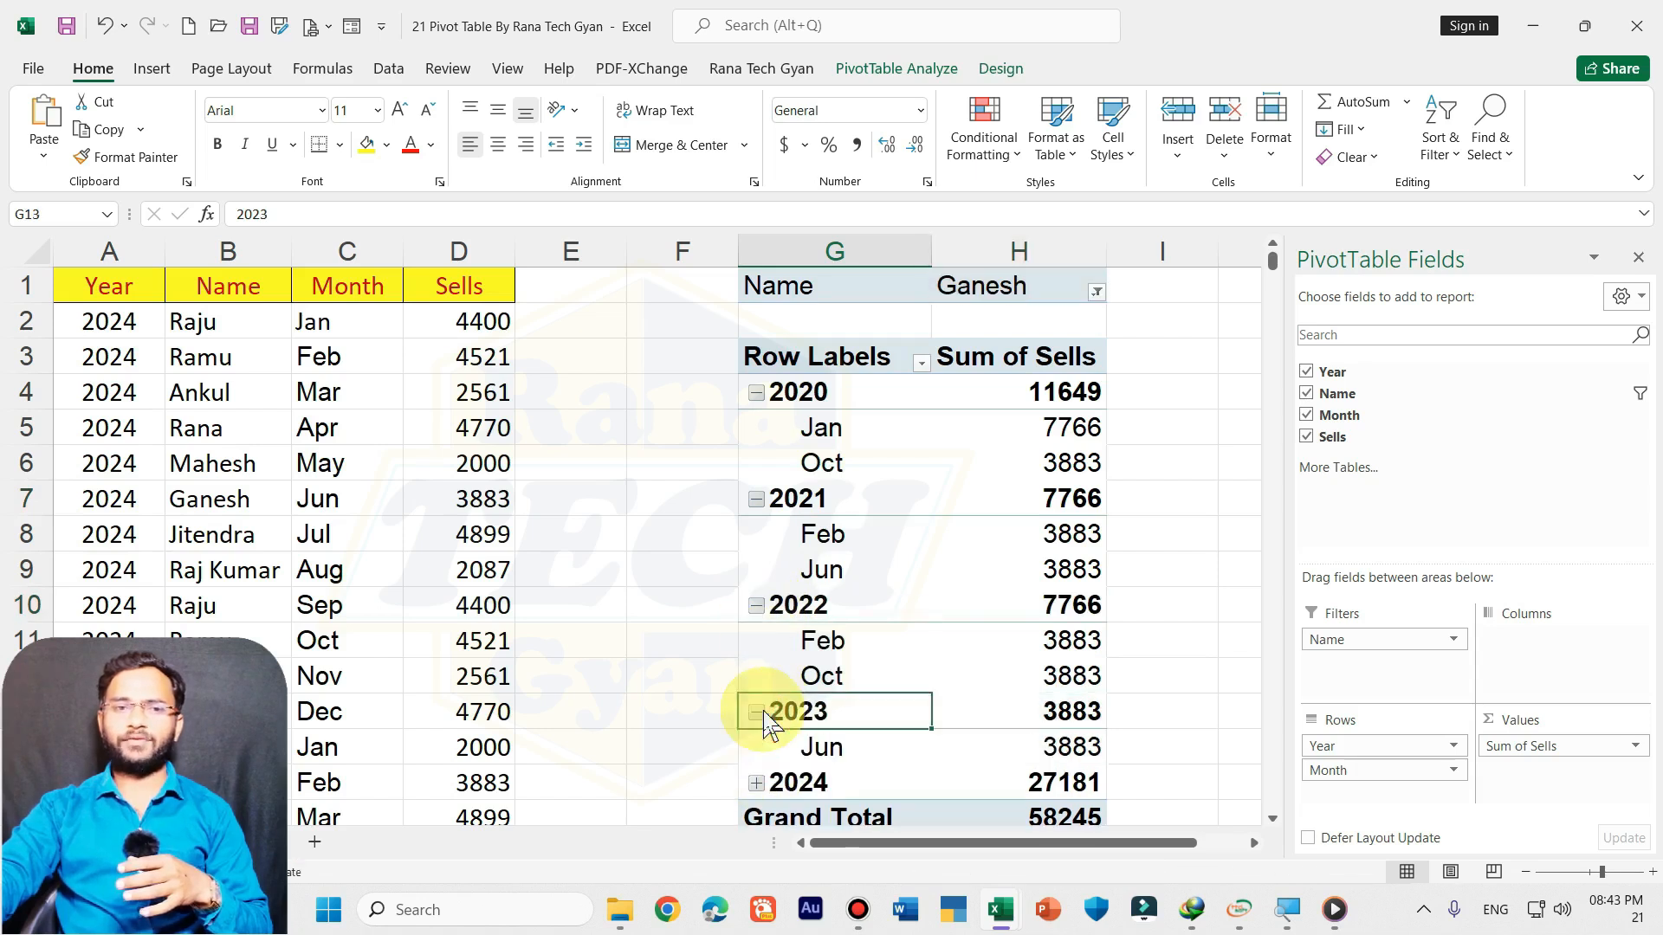
# Step: Switch the report's Name filter to the last person in the list of names
pyautogui.click(1095, 292)
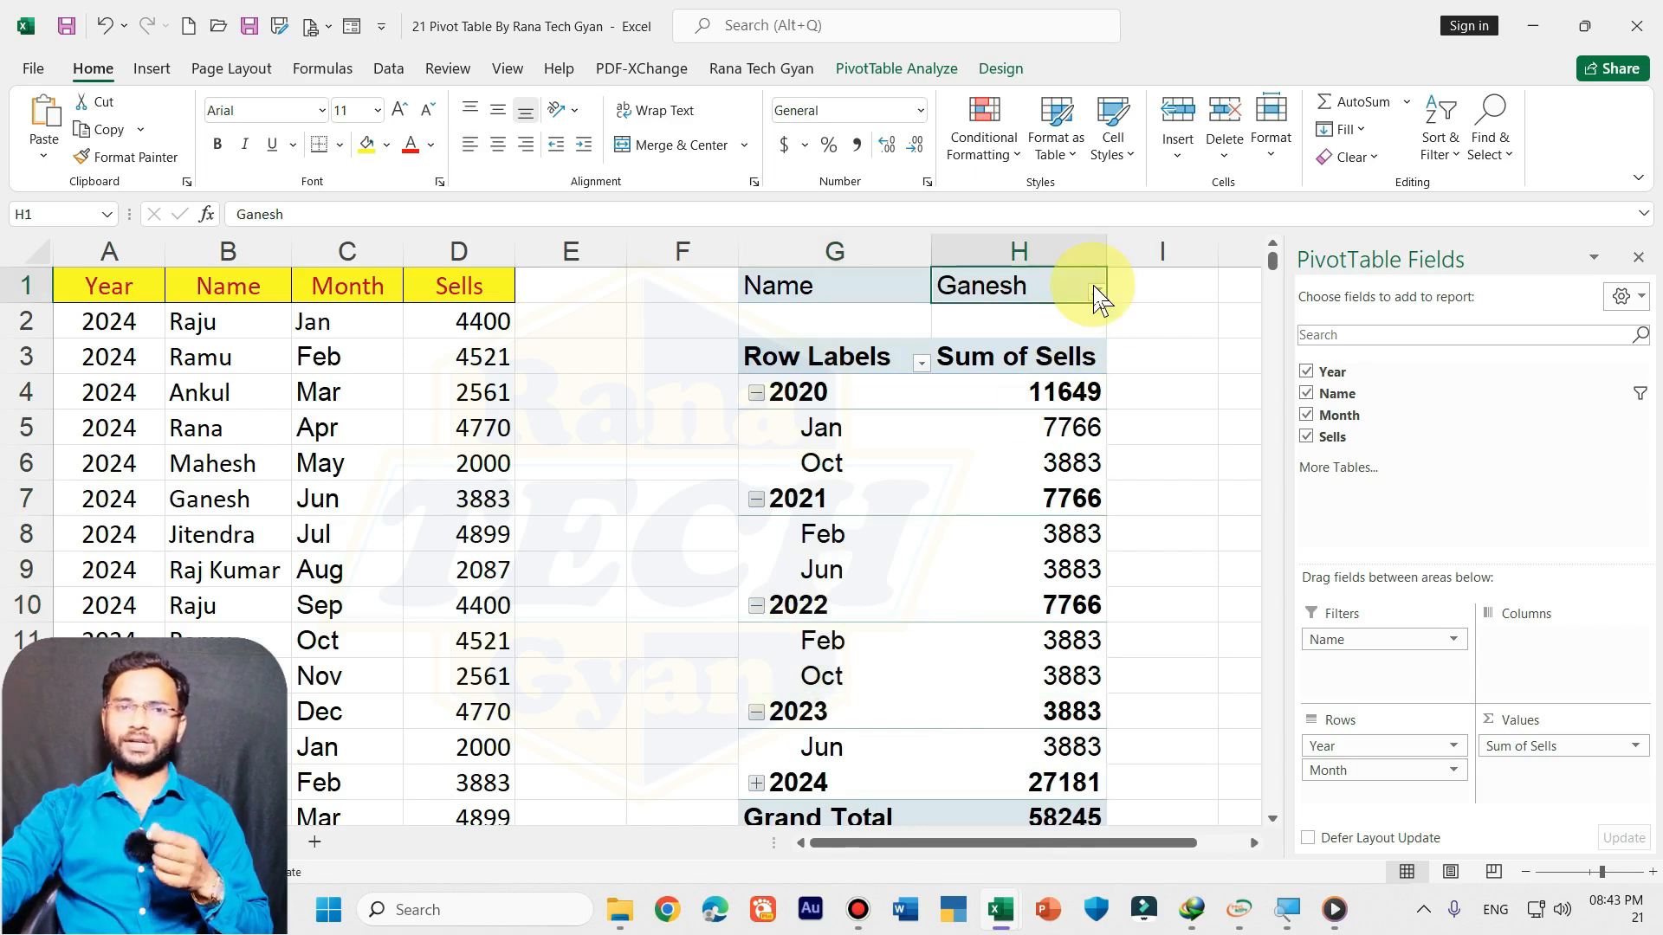
pyautogui.click(887, 493)
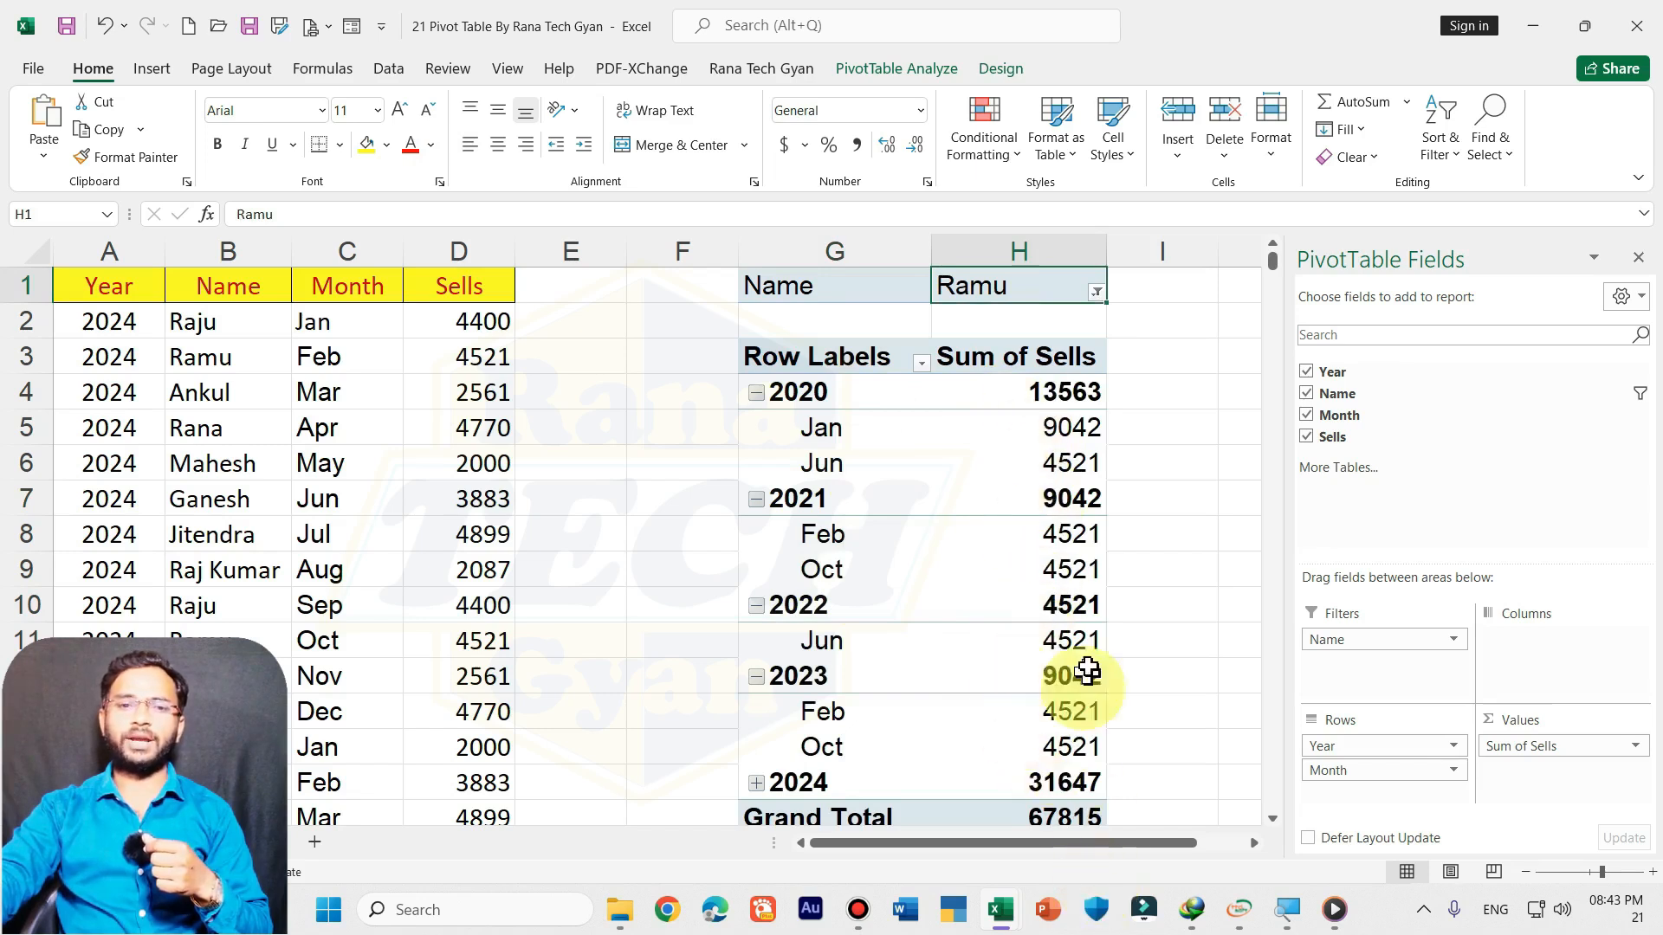
# Step: Review the filtered person's yearly sales, and reset the report's Name filter to (All)
pyautogui.scroll(-2, 1077, 658)
pyautogui.scroll(2, 1076, 661)
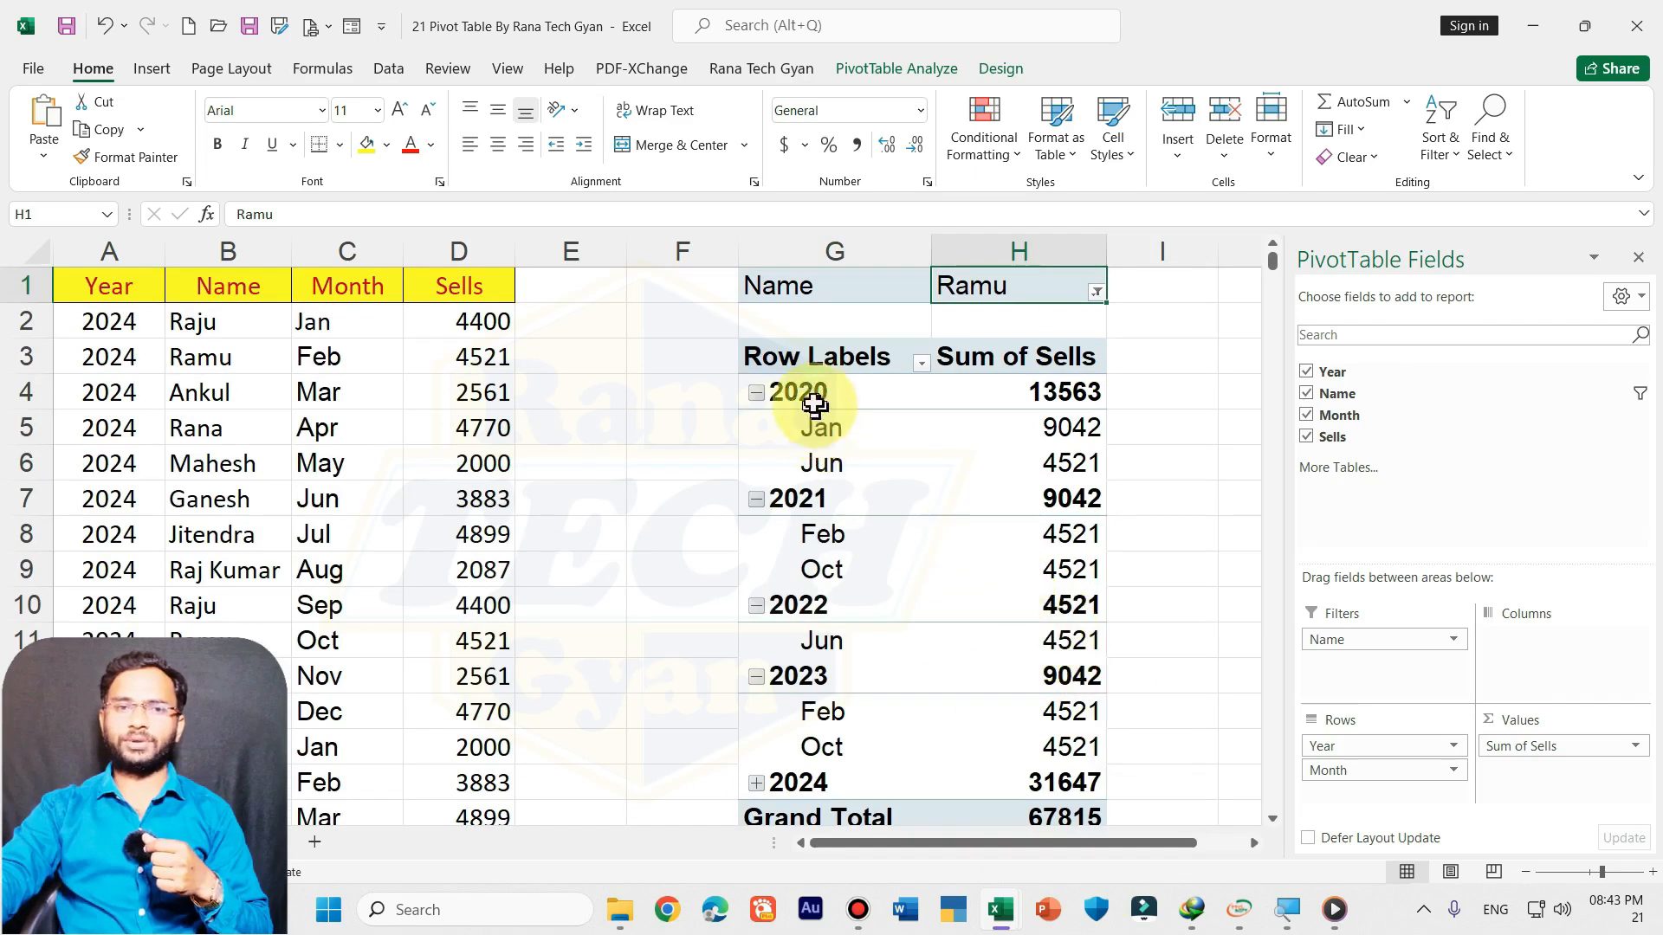
pyautogui.scroll(-1, 976, 606)
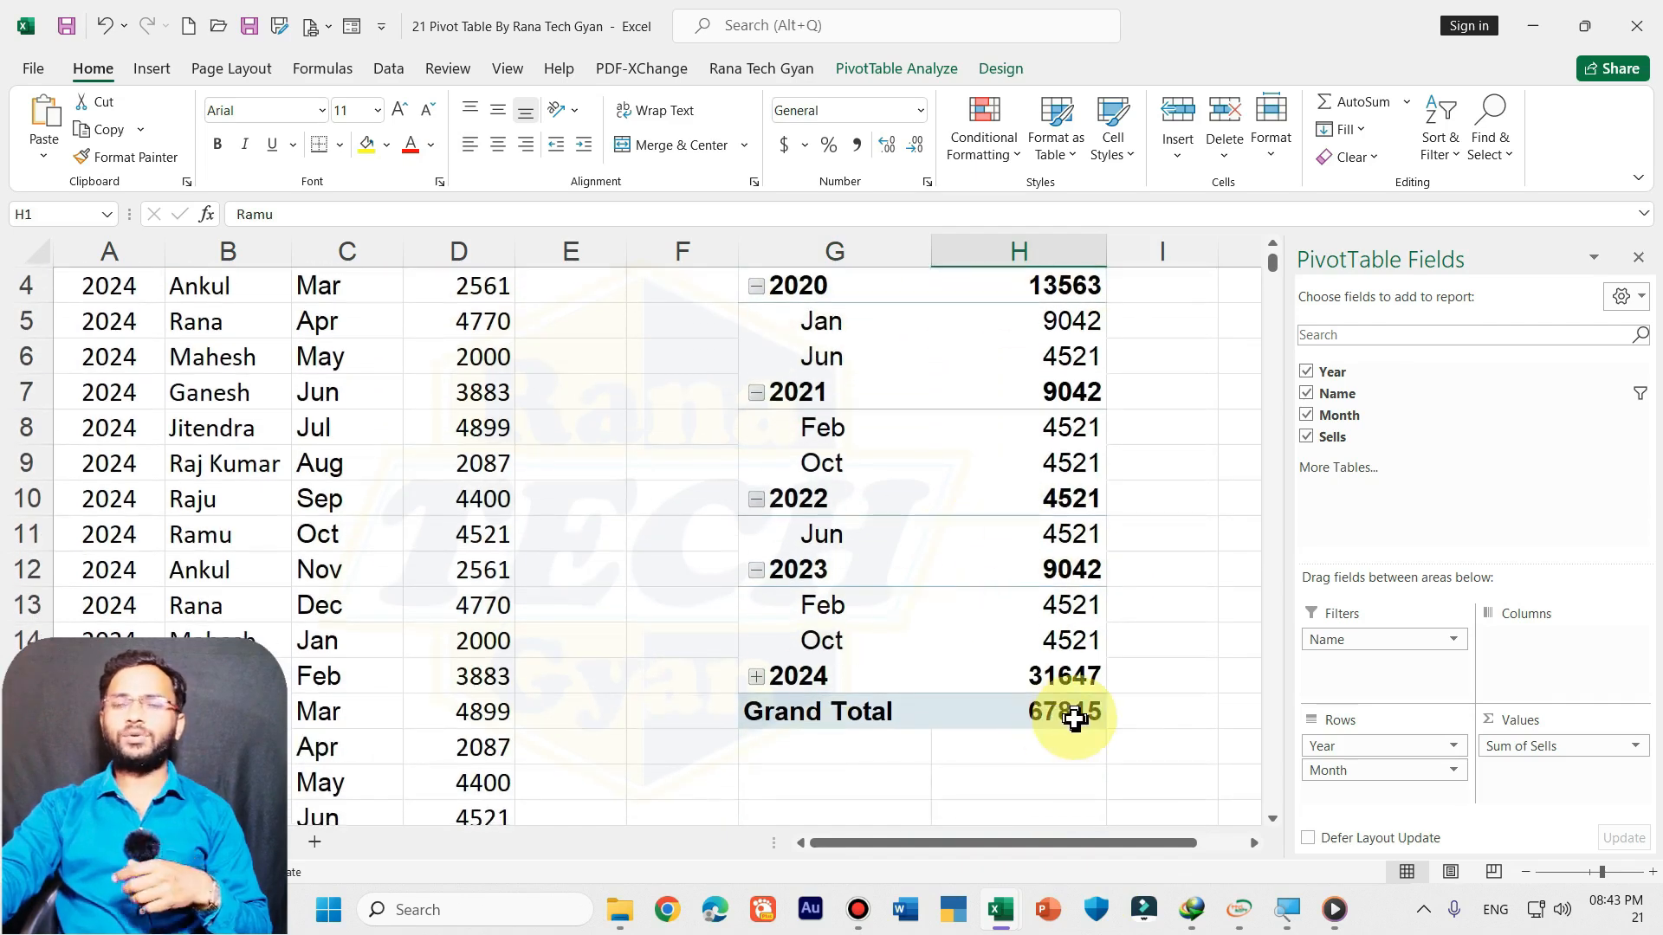
pyautogui.moveTo(1074, 717)
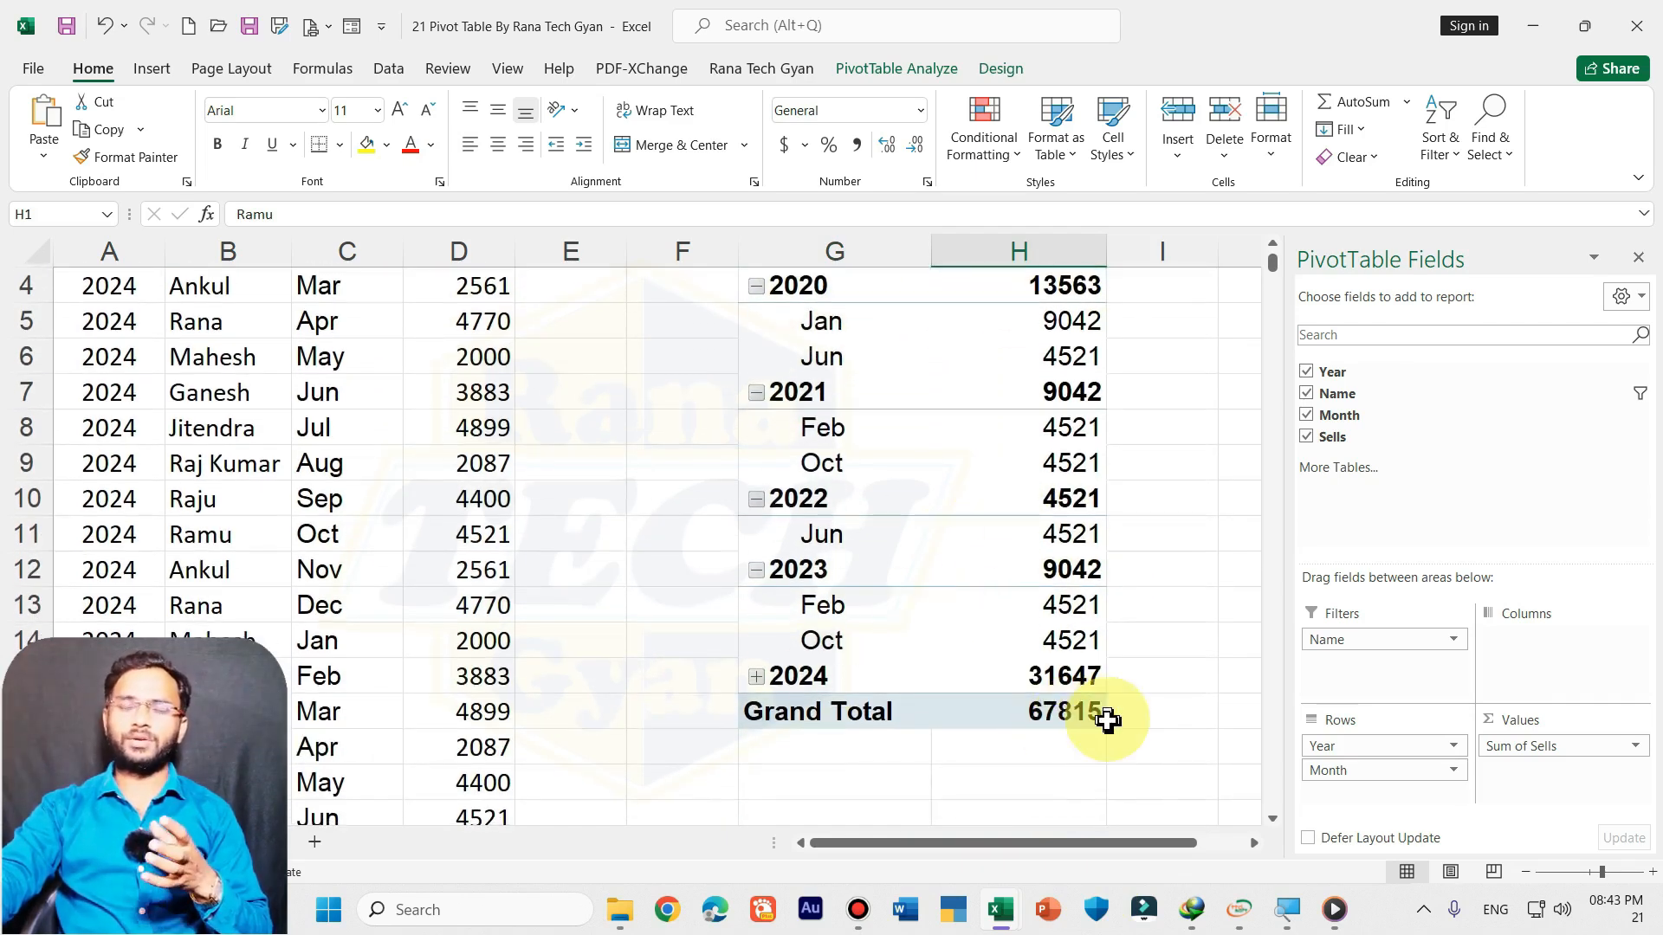
pyautogui.scroll(1, 1108, 719)
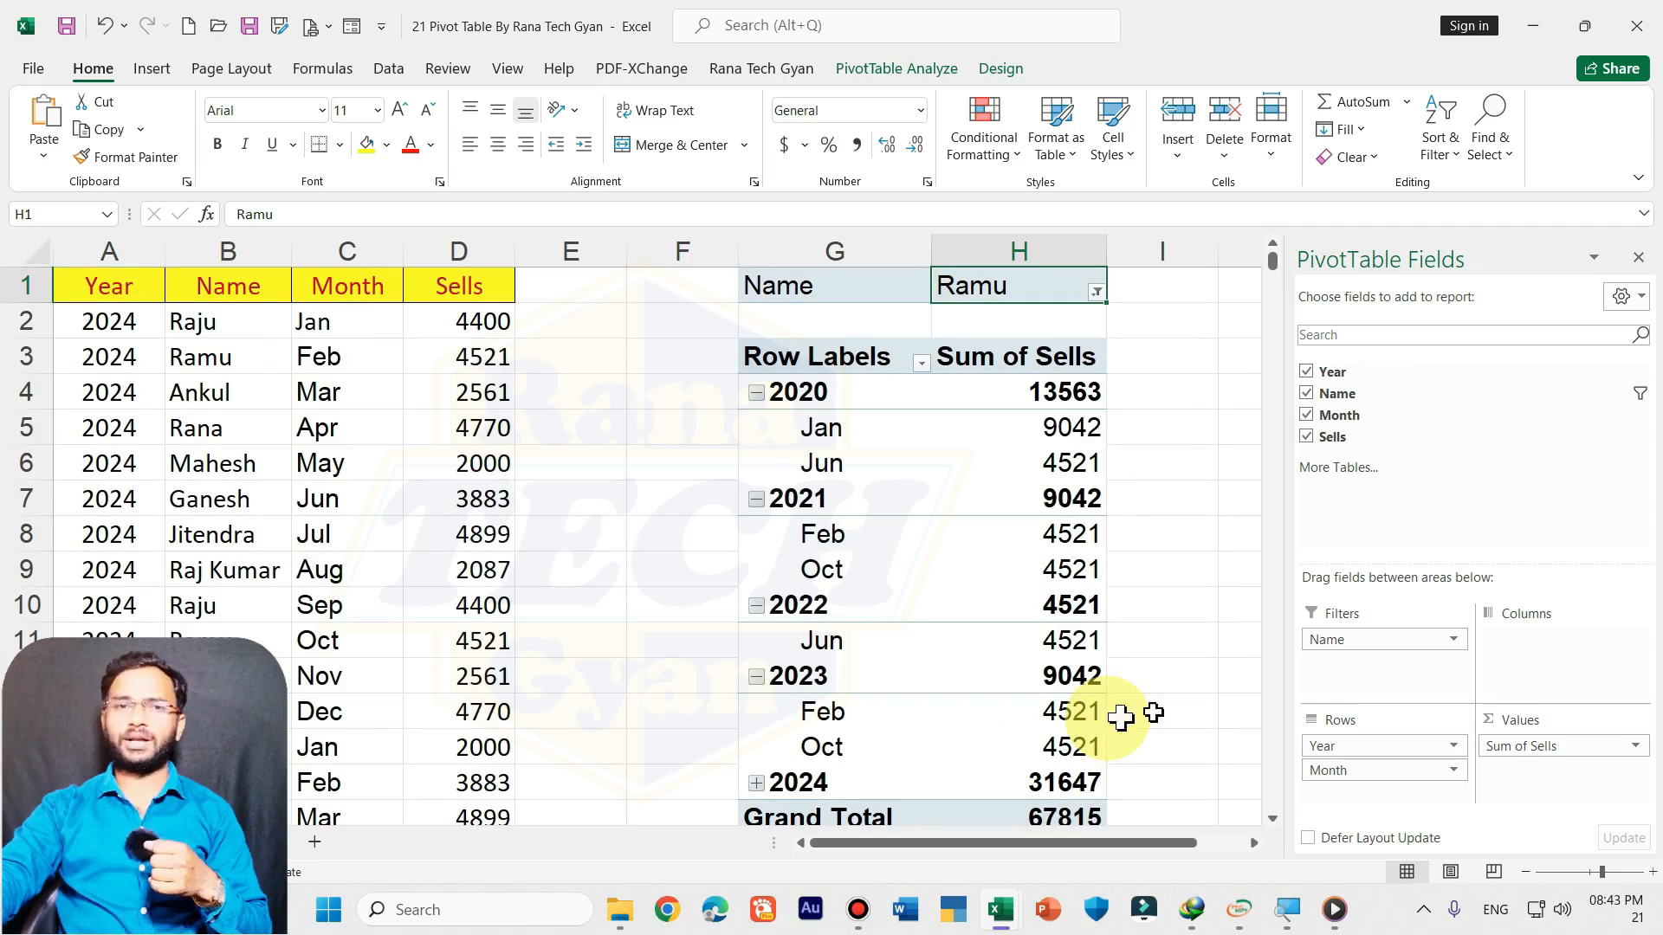
pyautogui.click(1095, 294)
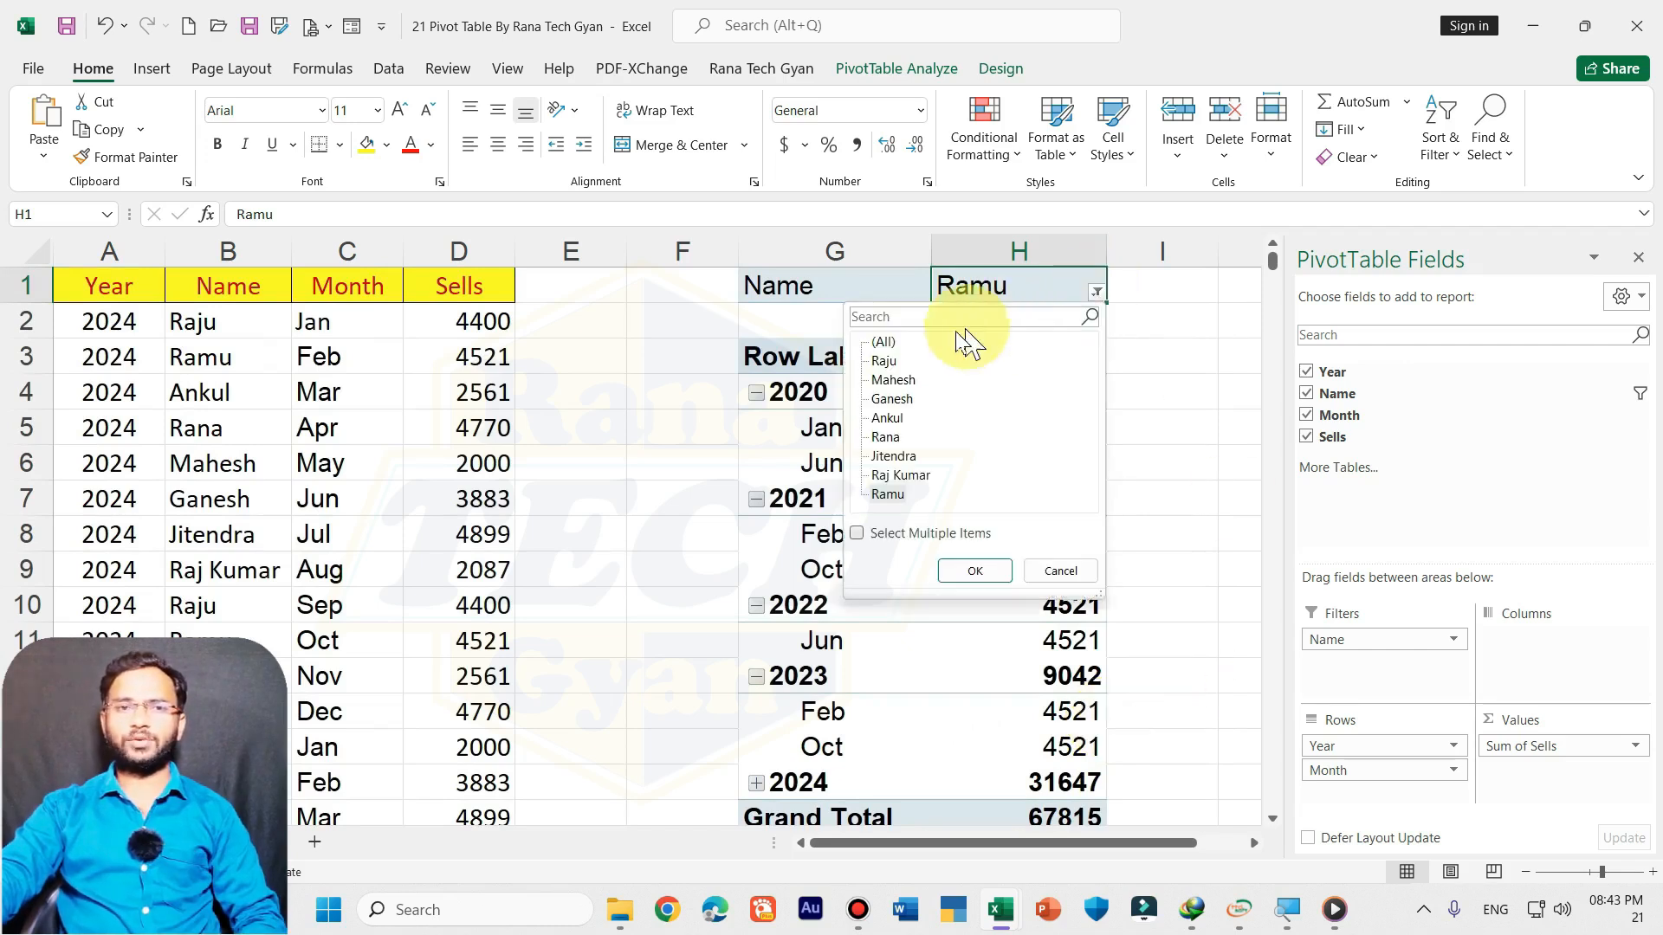
pyautogui.click(879, 342)
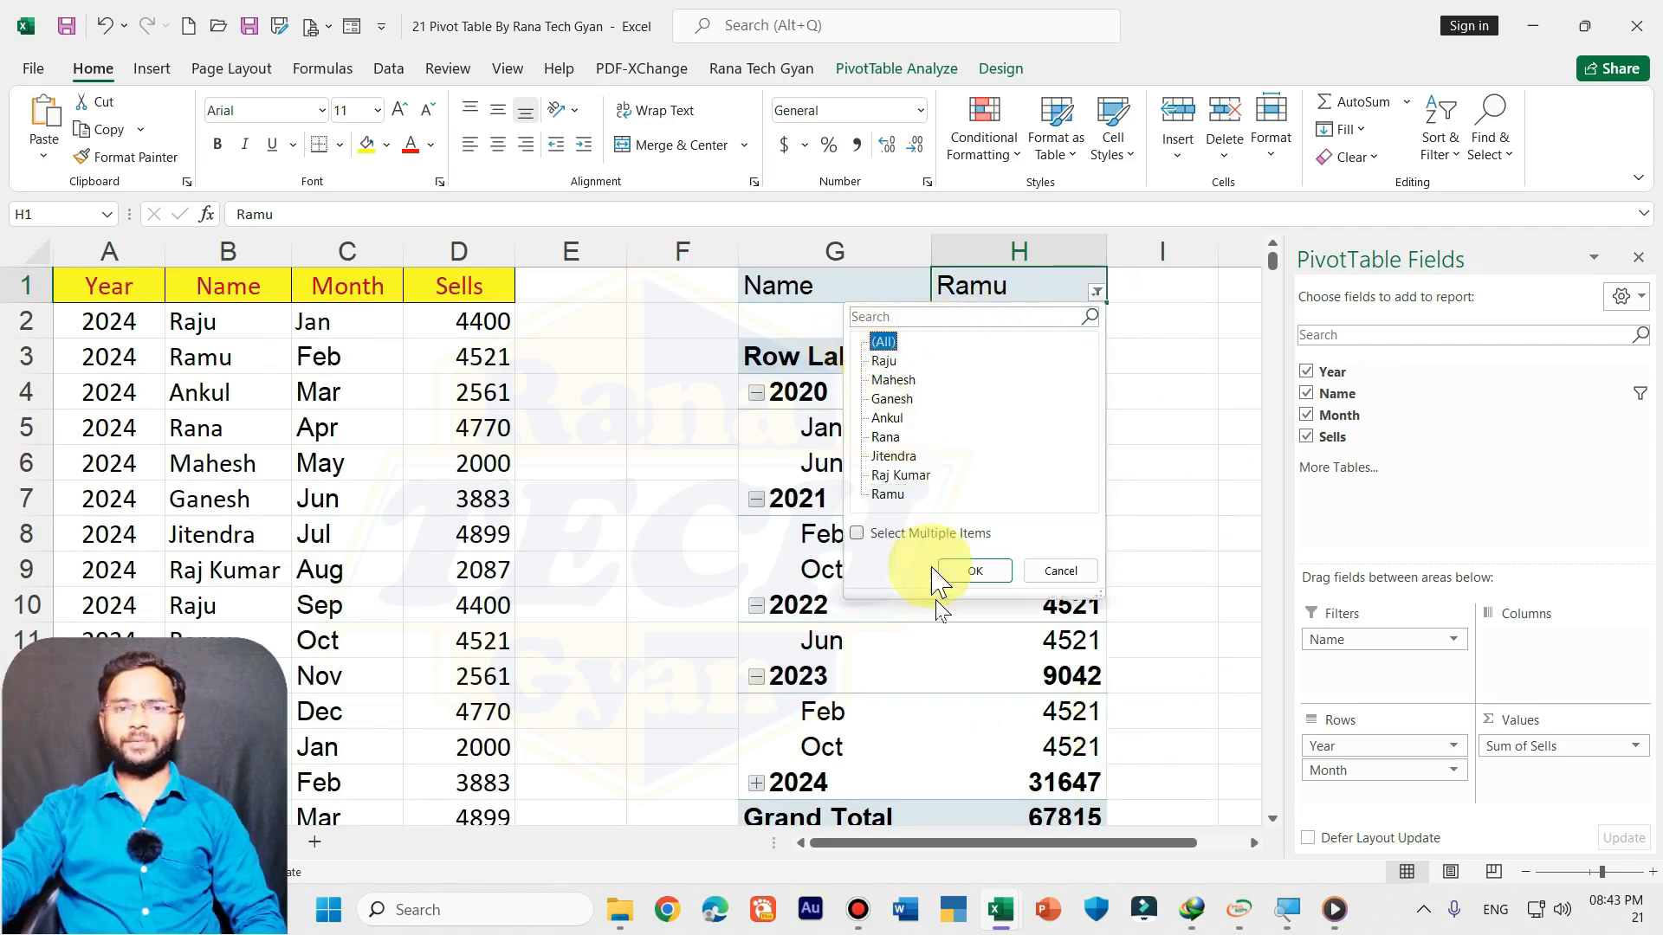
pyautogui.click(973, 571)
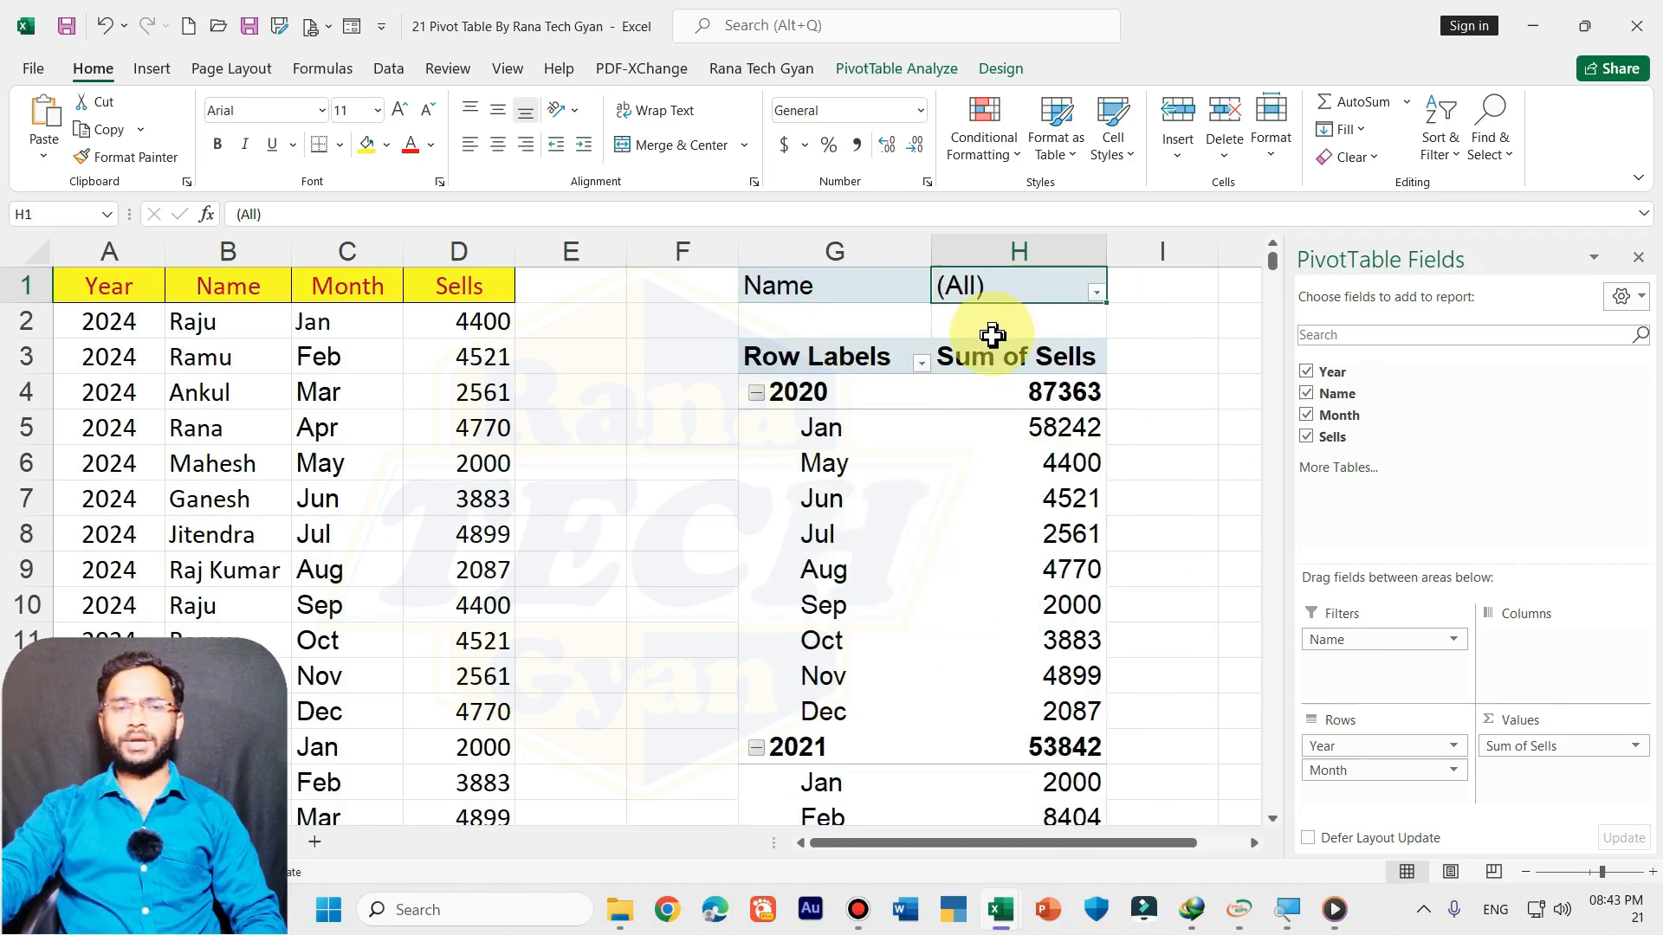
# Step: Move the Name field from the Filters area to the Columns area and close the PivotTable field list
pyautogui.scroll(-2, 969, 563)
pyautogui.scroll(-3, 971, 572)
pyautogui.scroll(5, 971, 571)
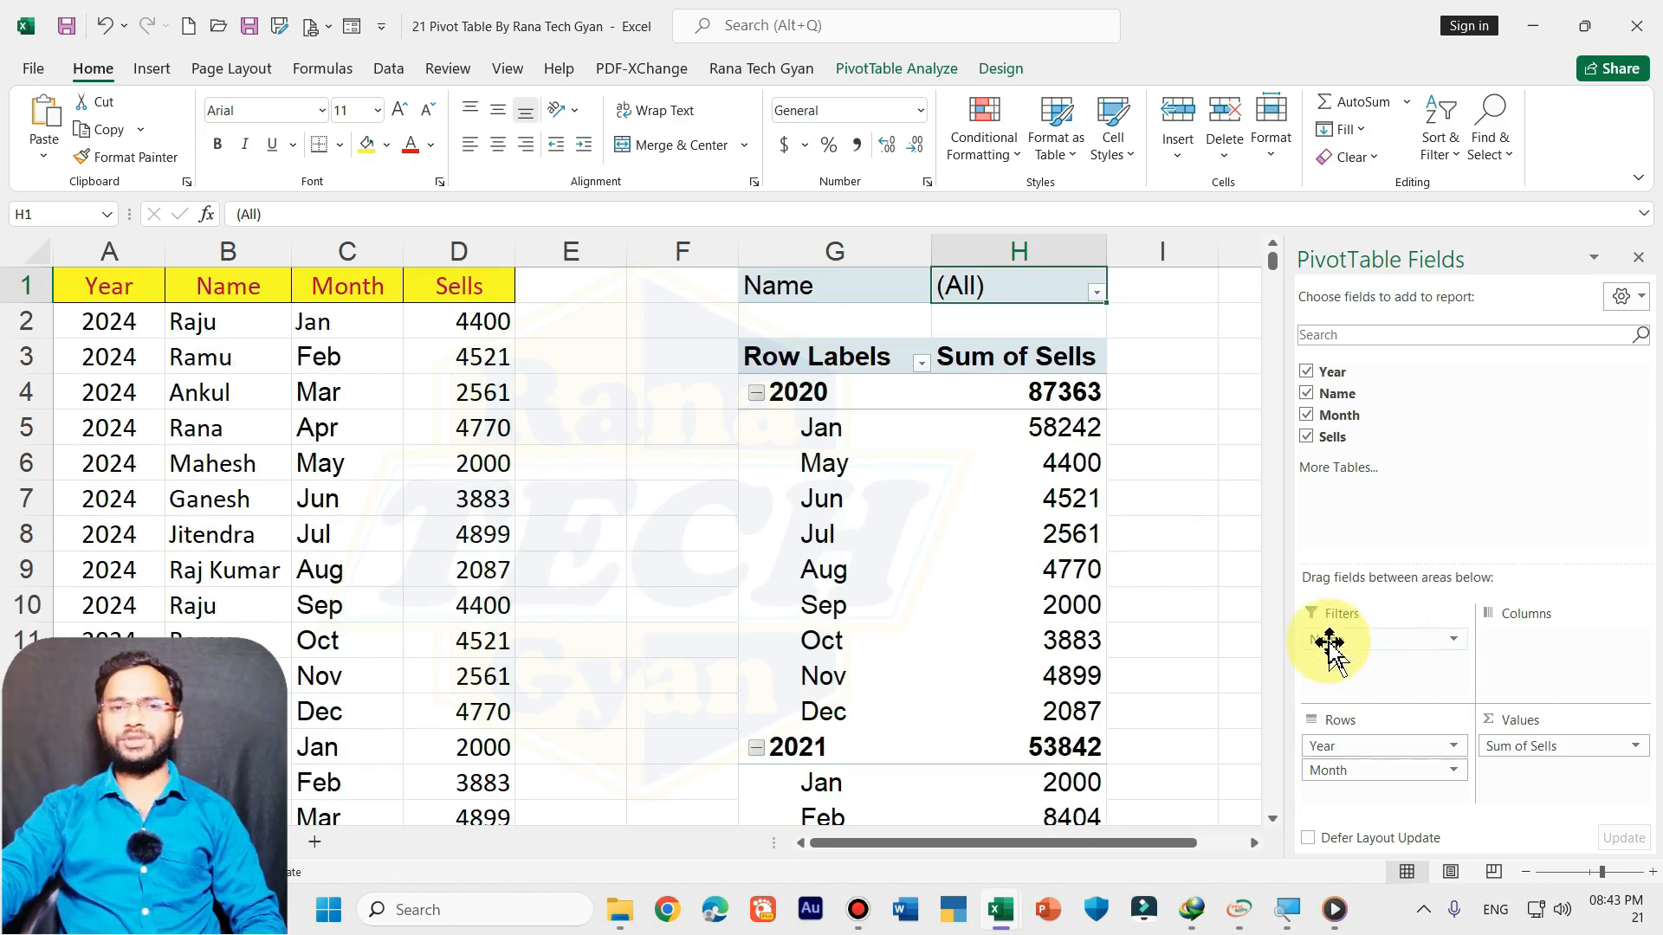
pyautogui.moveTo(1327, 640); pyautogui.dragTo(1513, 637)
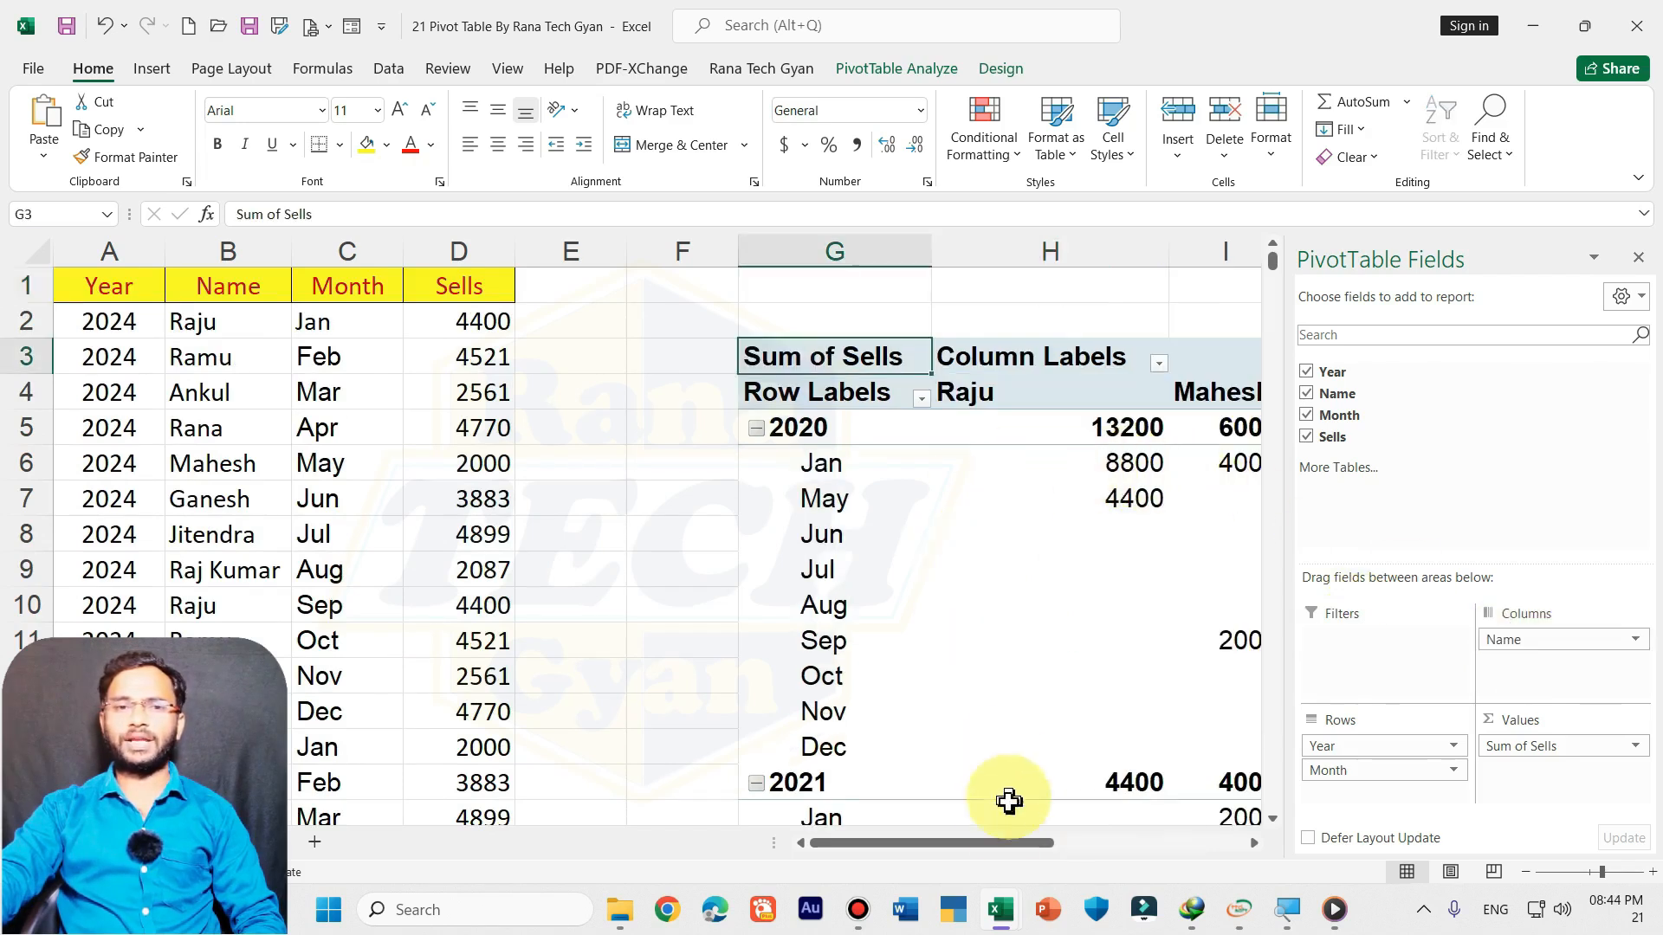
pyautogui.moveTo(974, 845); pyautogui.dragTo(1161, 847)
pyautogui.click(1640, 258)
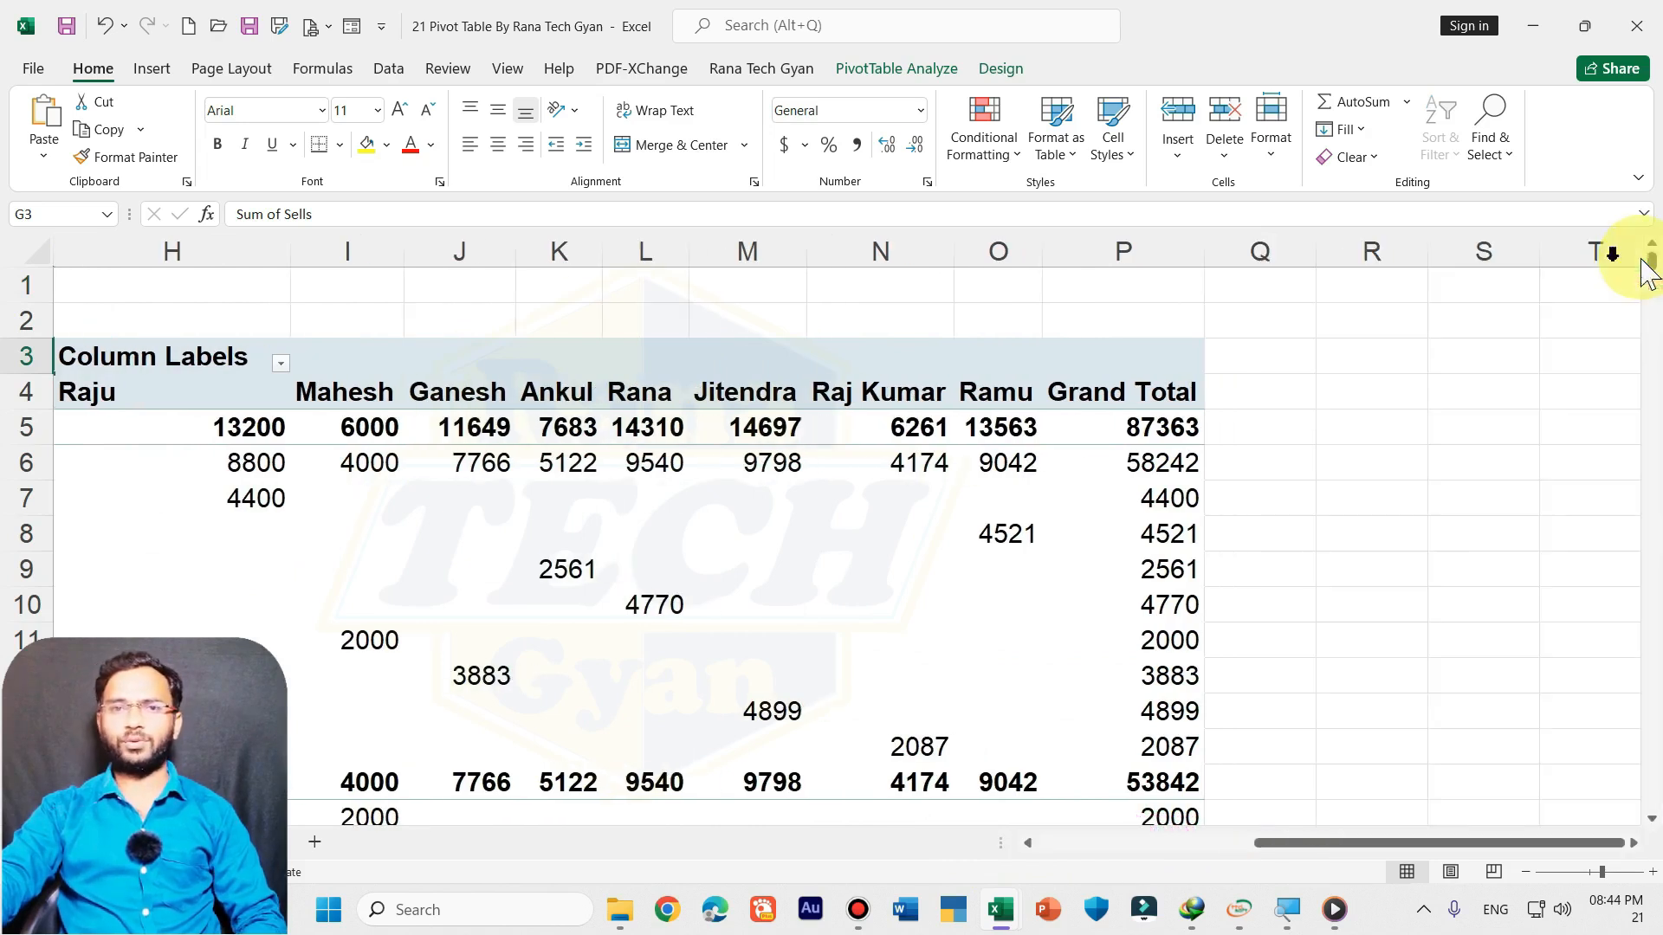
# Step: Examine the 2020 and 2021 monthly sales in the individual name columns, tracing September and October entries
pyautogui.scroll(-1, 753, 634)
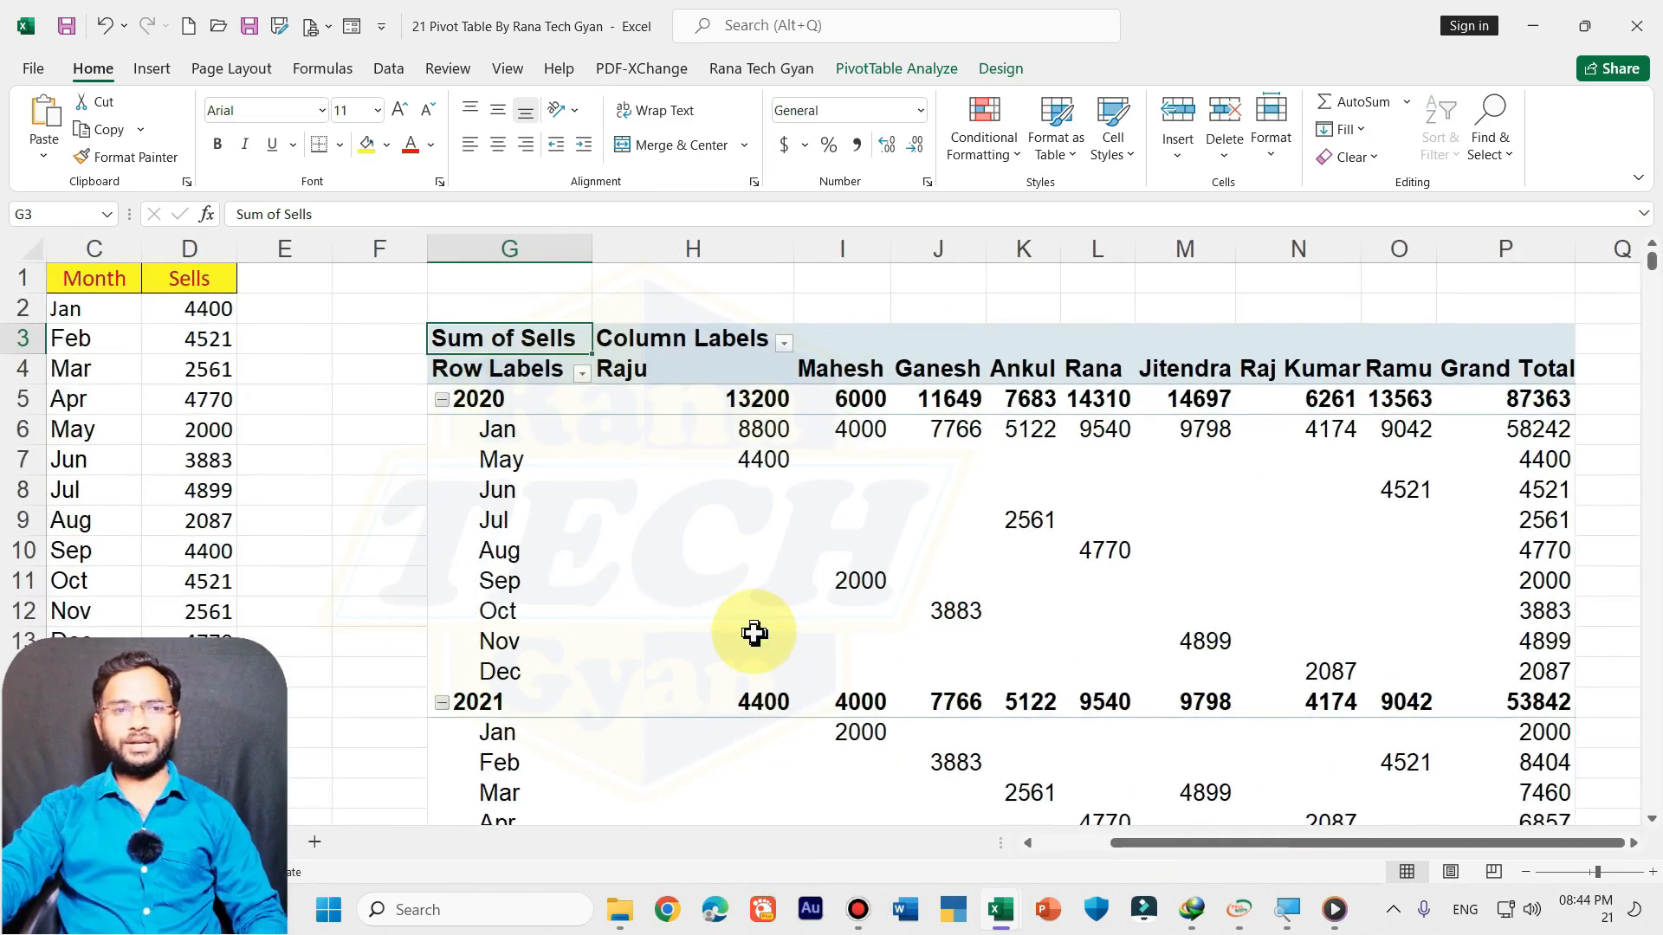
pyautogui.click(848, 357)
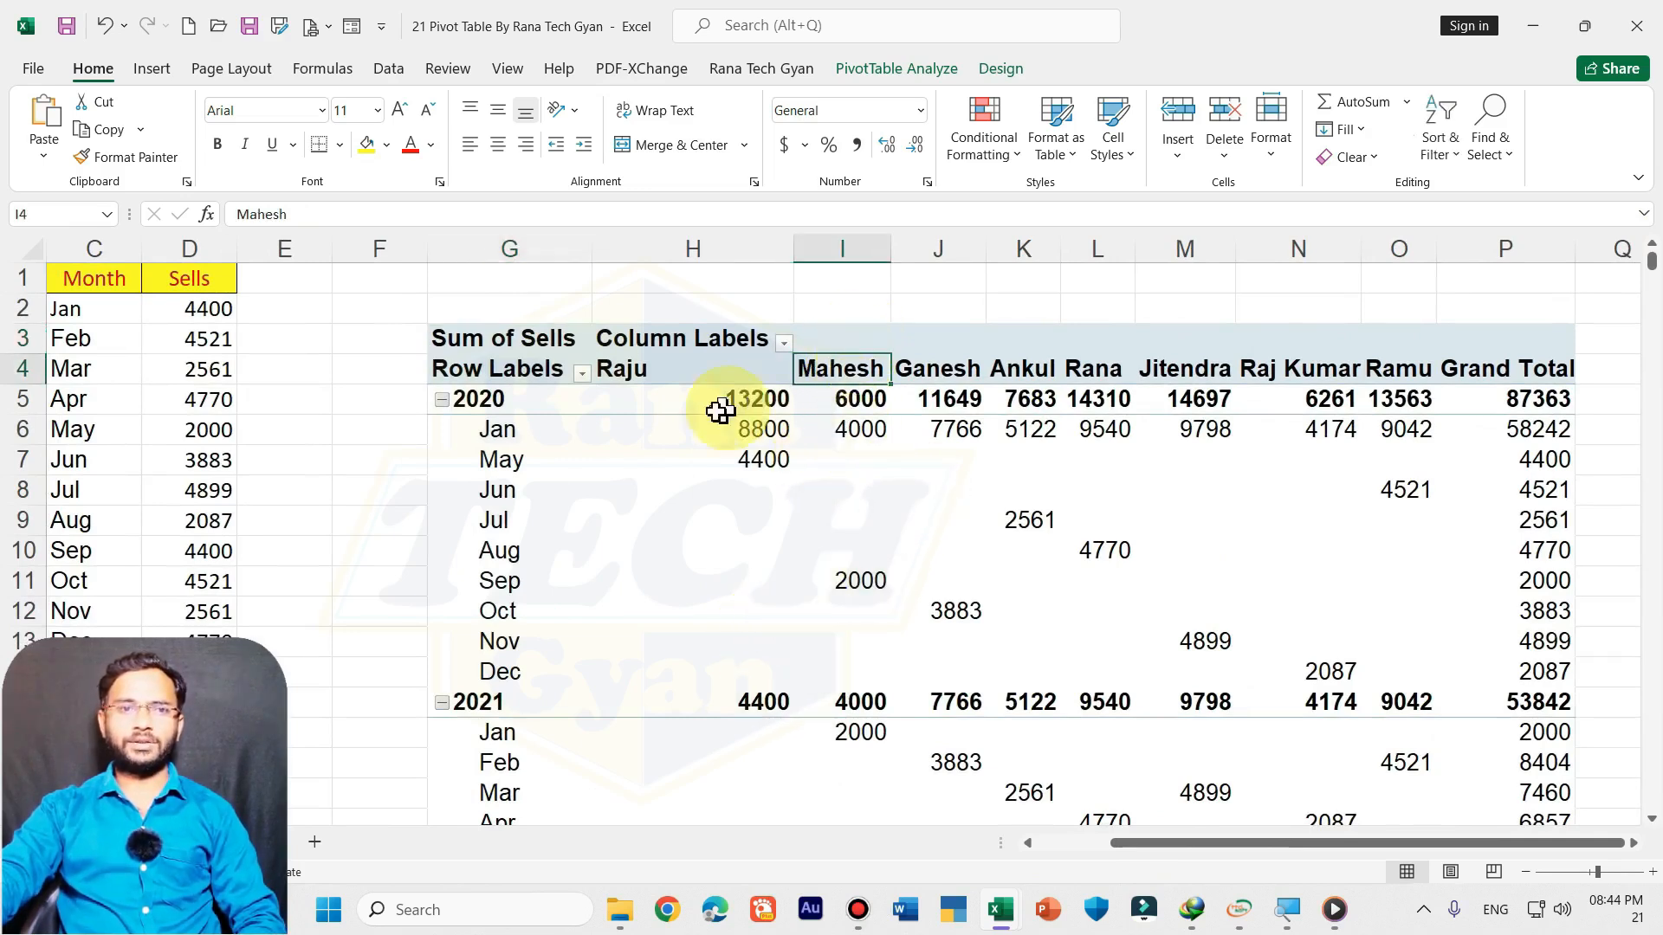
pyautogui.moveTo(864, 404)
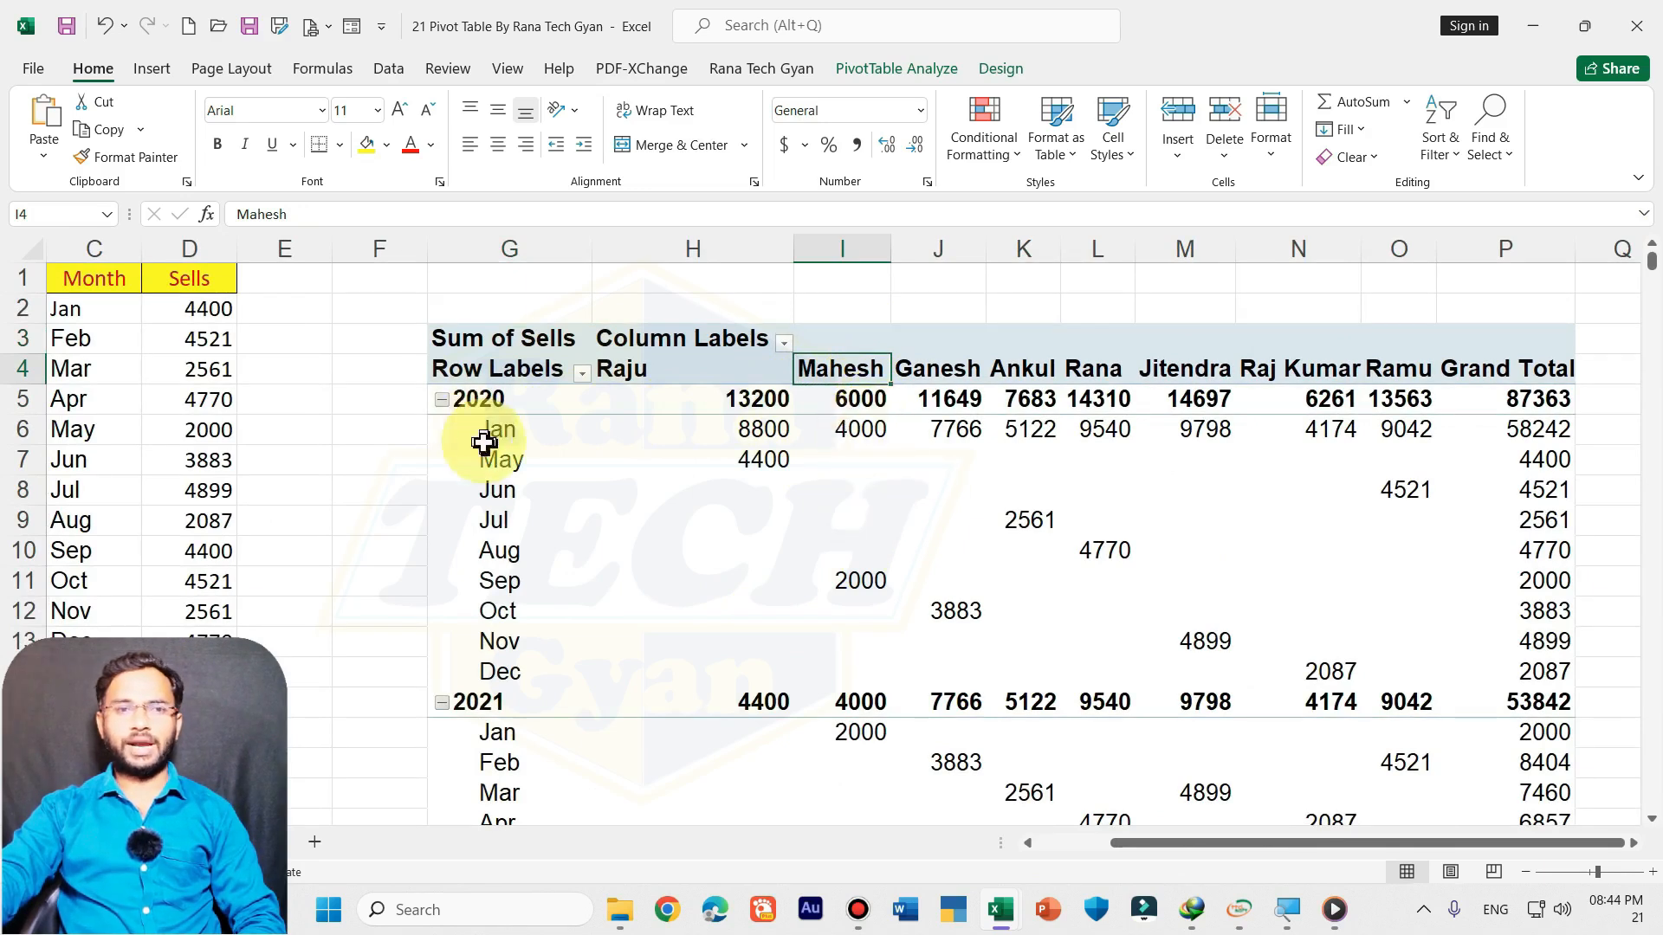
pyautogui.click(507, 582)
pyautogui.moveTo(507, 582); pyautogui.dragTo(879, 582)
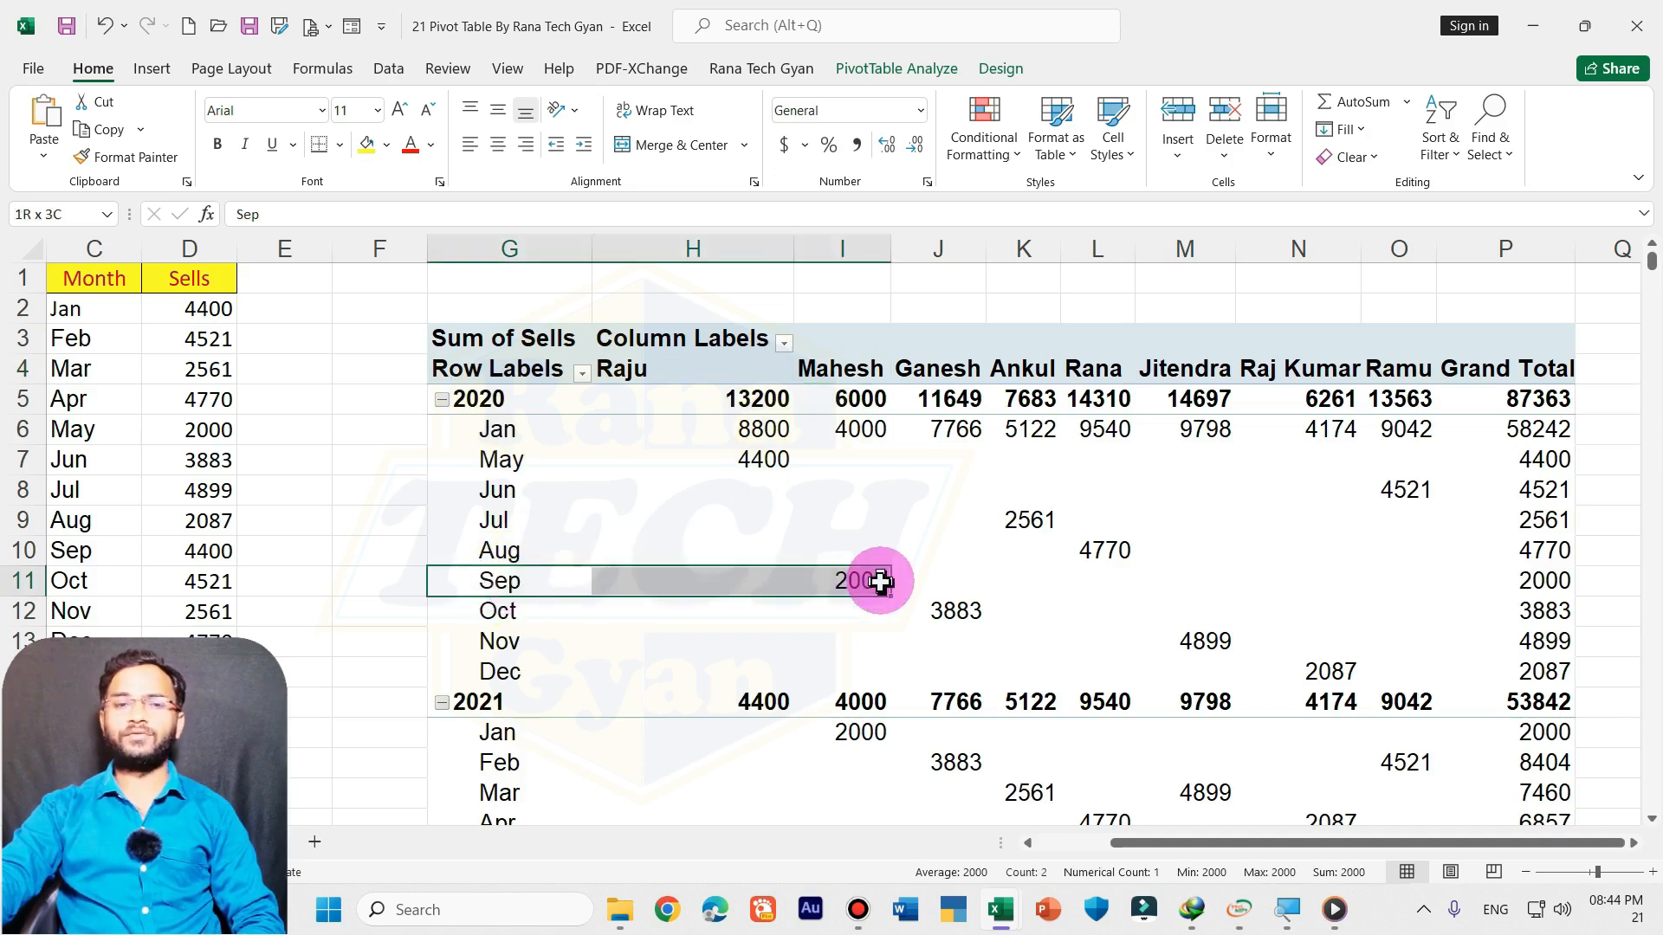
pyautogui.scroll(-1, 879, 583)
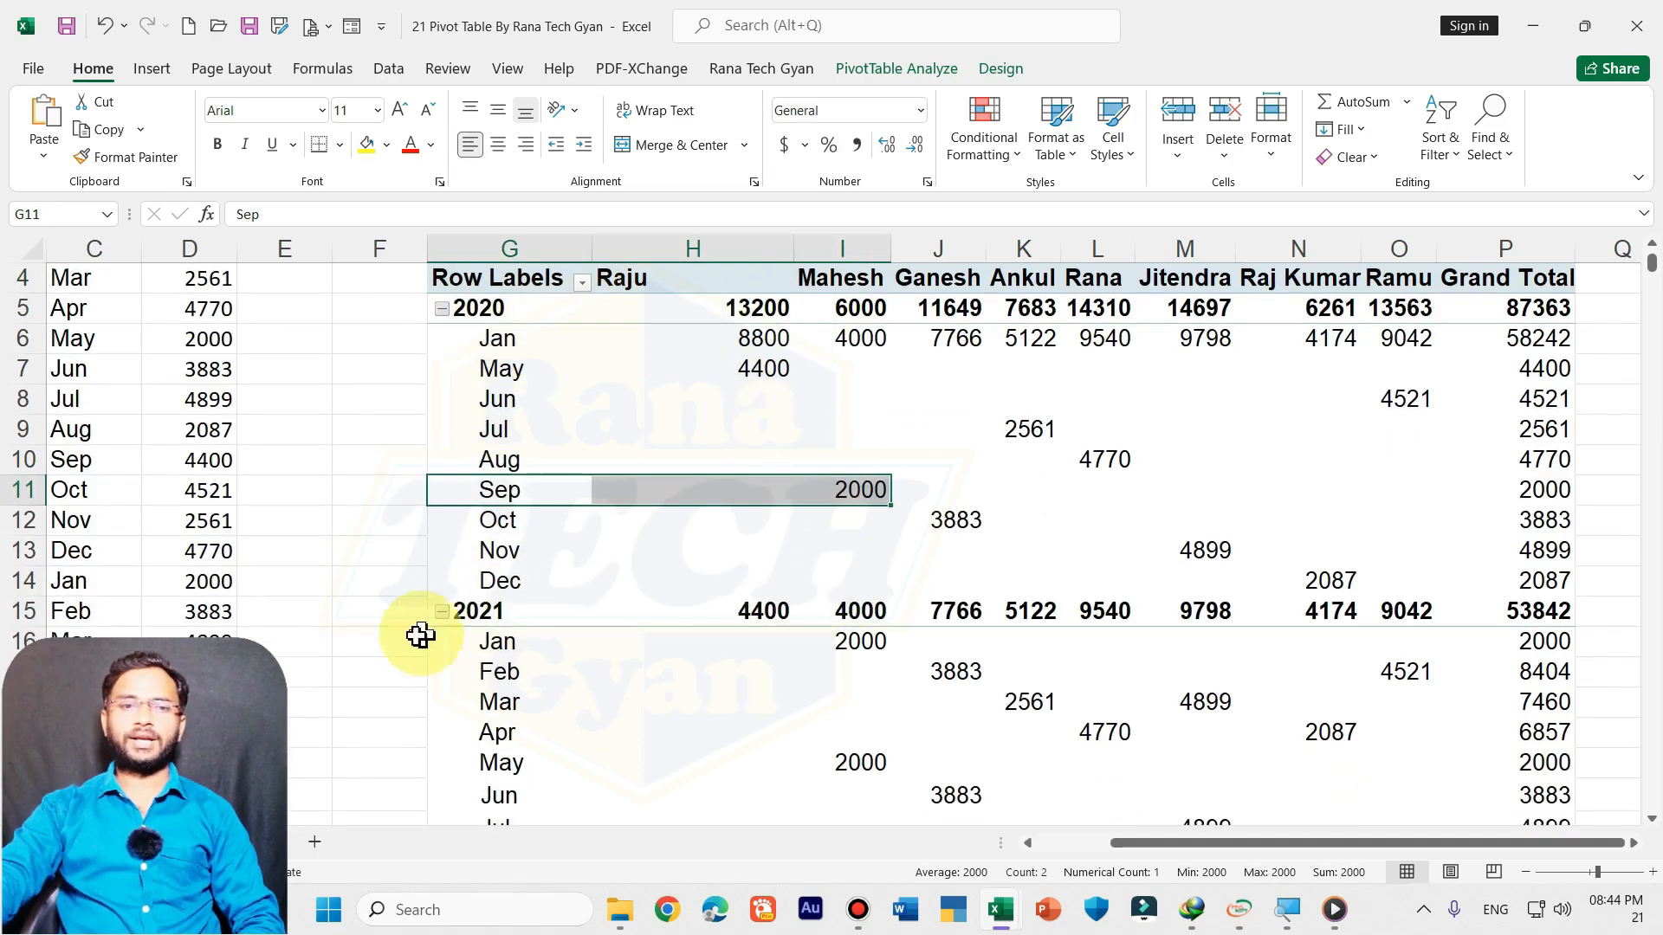
pyautogui.click(946, 245)
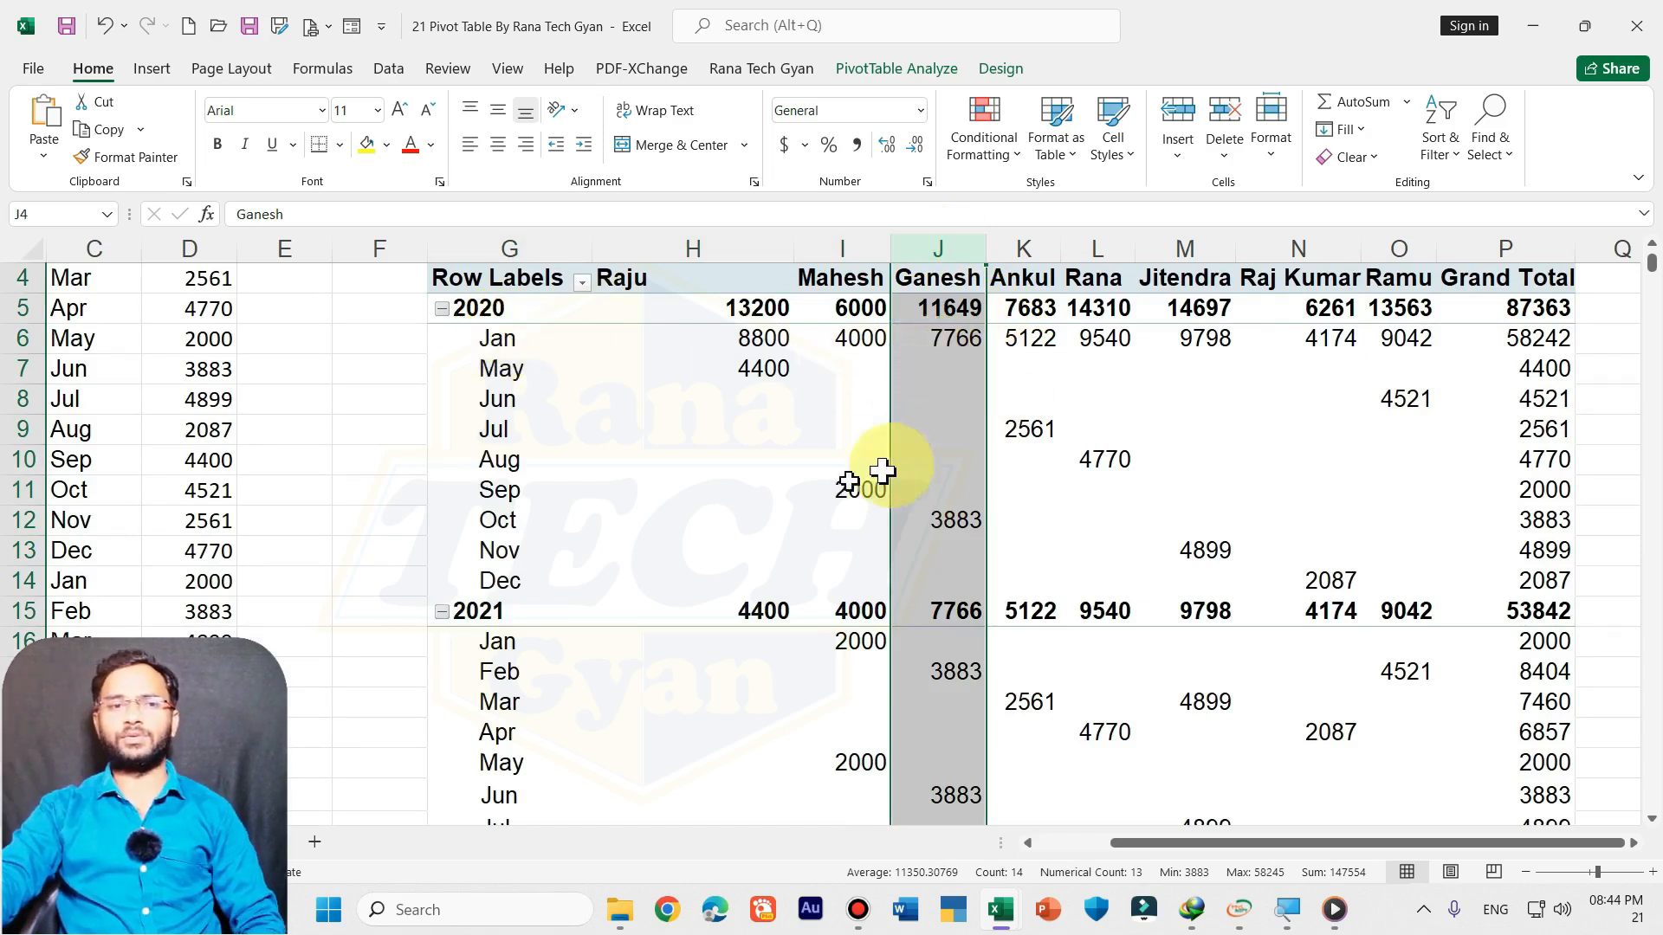
pyautogui.moveTo(968, 520); pyautogui.dragTo(520, 518)
pyautogui.click(961, 434)
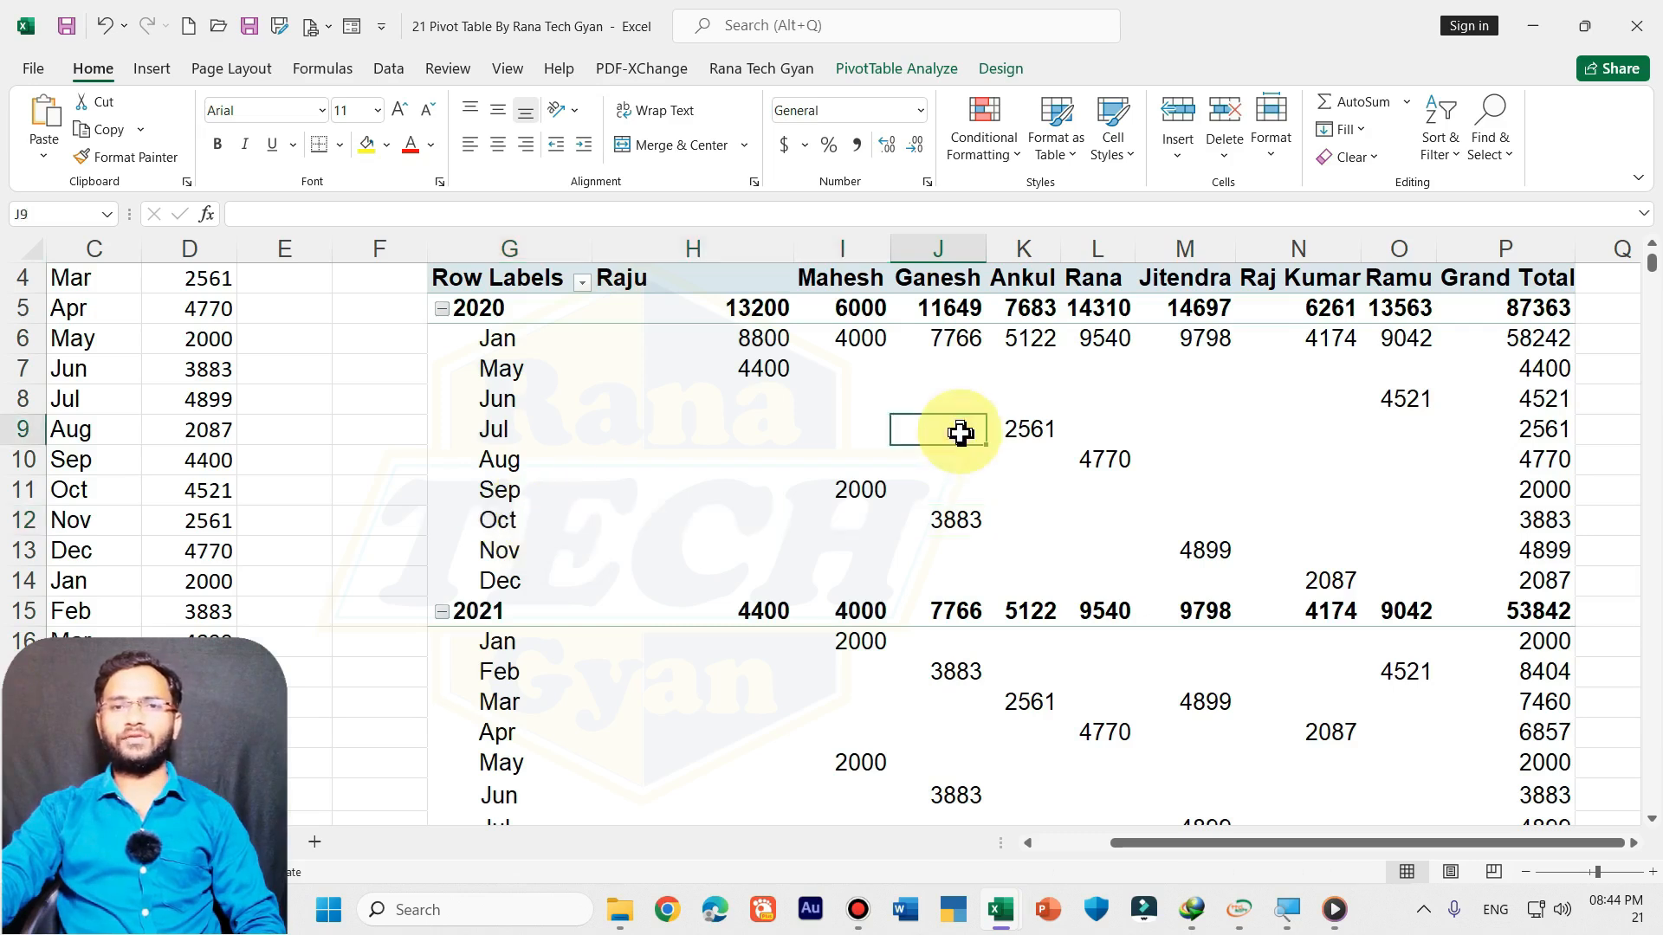
# Step: Undo the move of the Name field to the Columns area
pyautogui.hotkey('ctrl', 'pageup')
pyautogui.hotkey('ctrl', 'pageup')
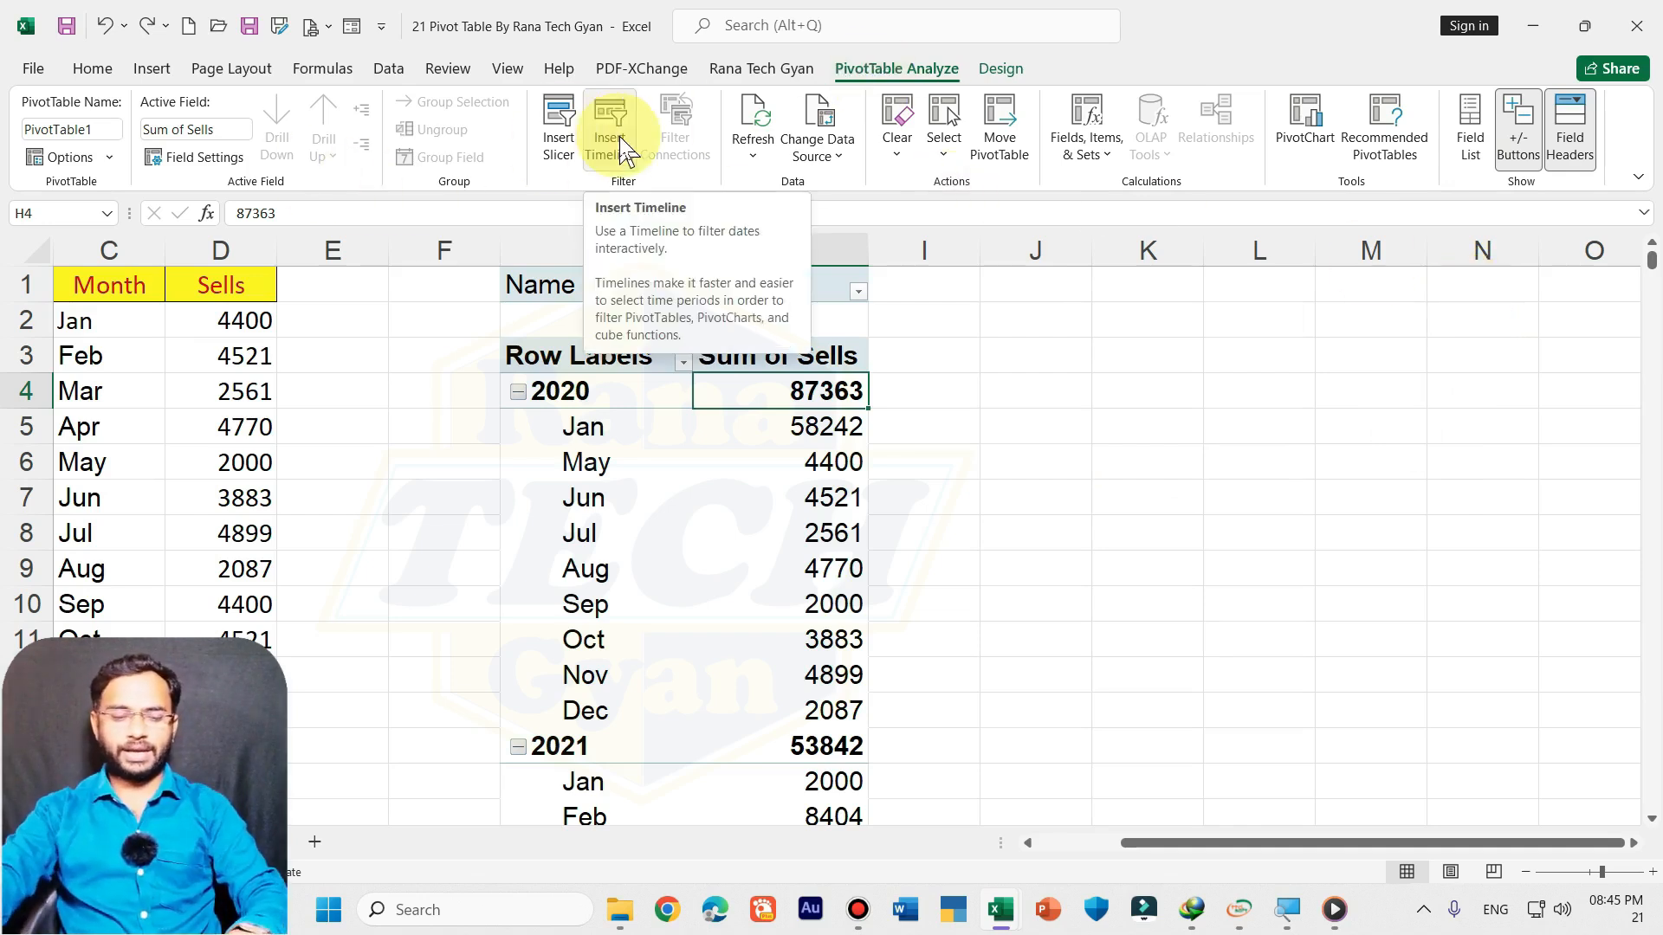
pyautogui.hotkey('ctrl', 'shift', 'f')
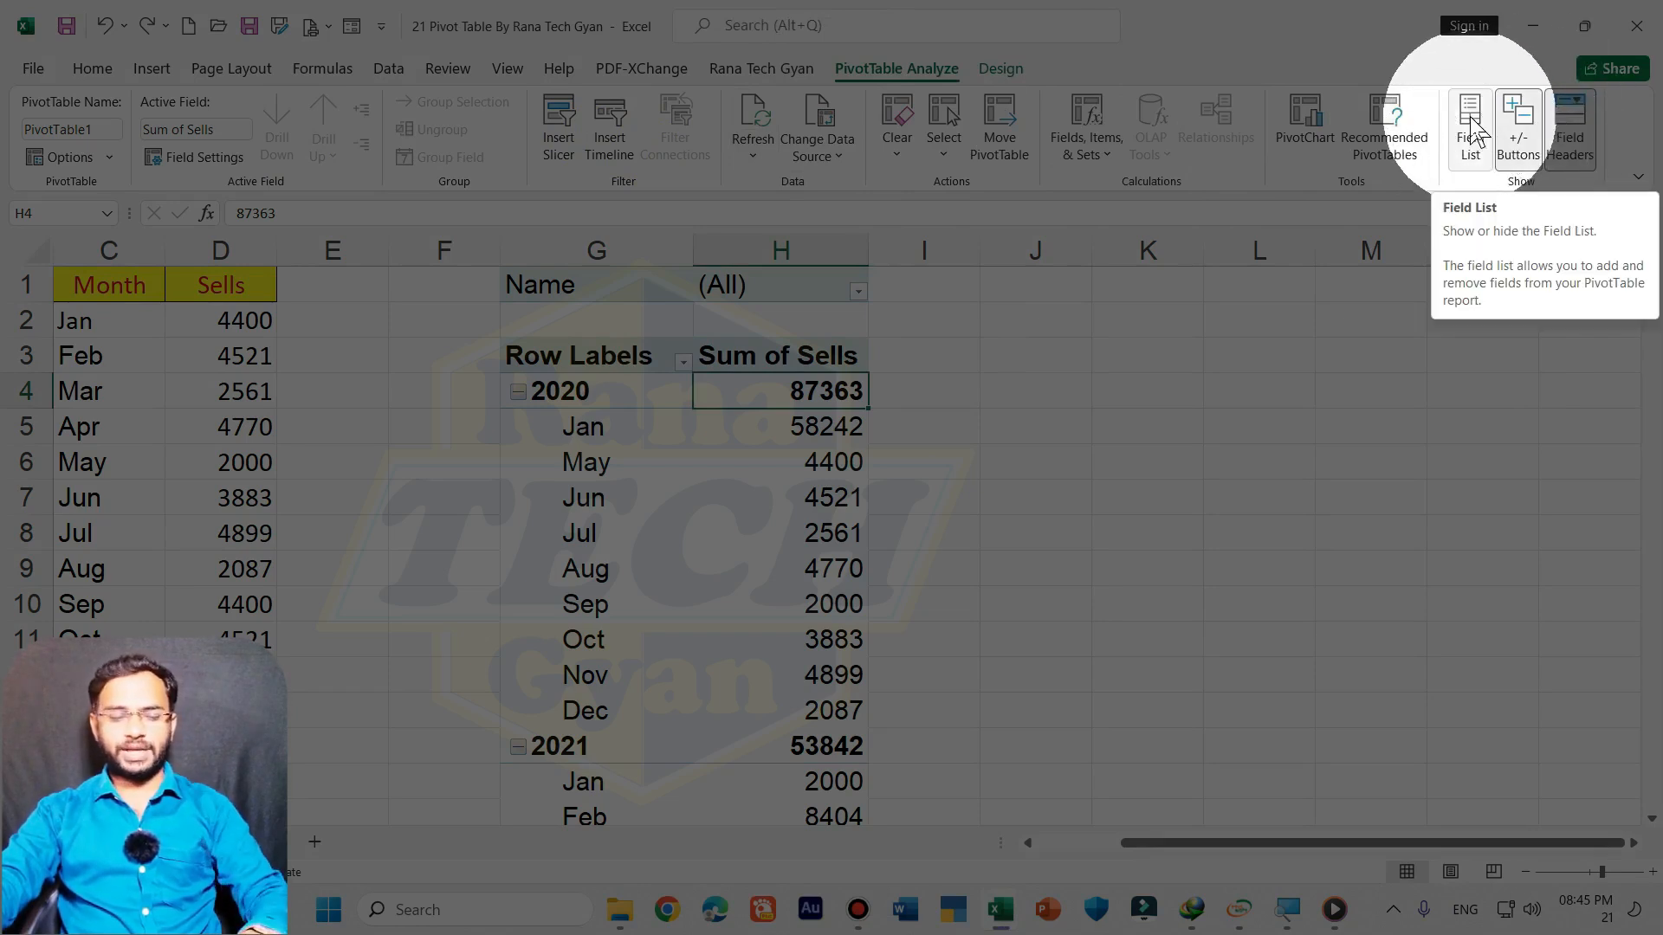
pyautogui.hotkey('ctrl', 'shift', 'h')
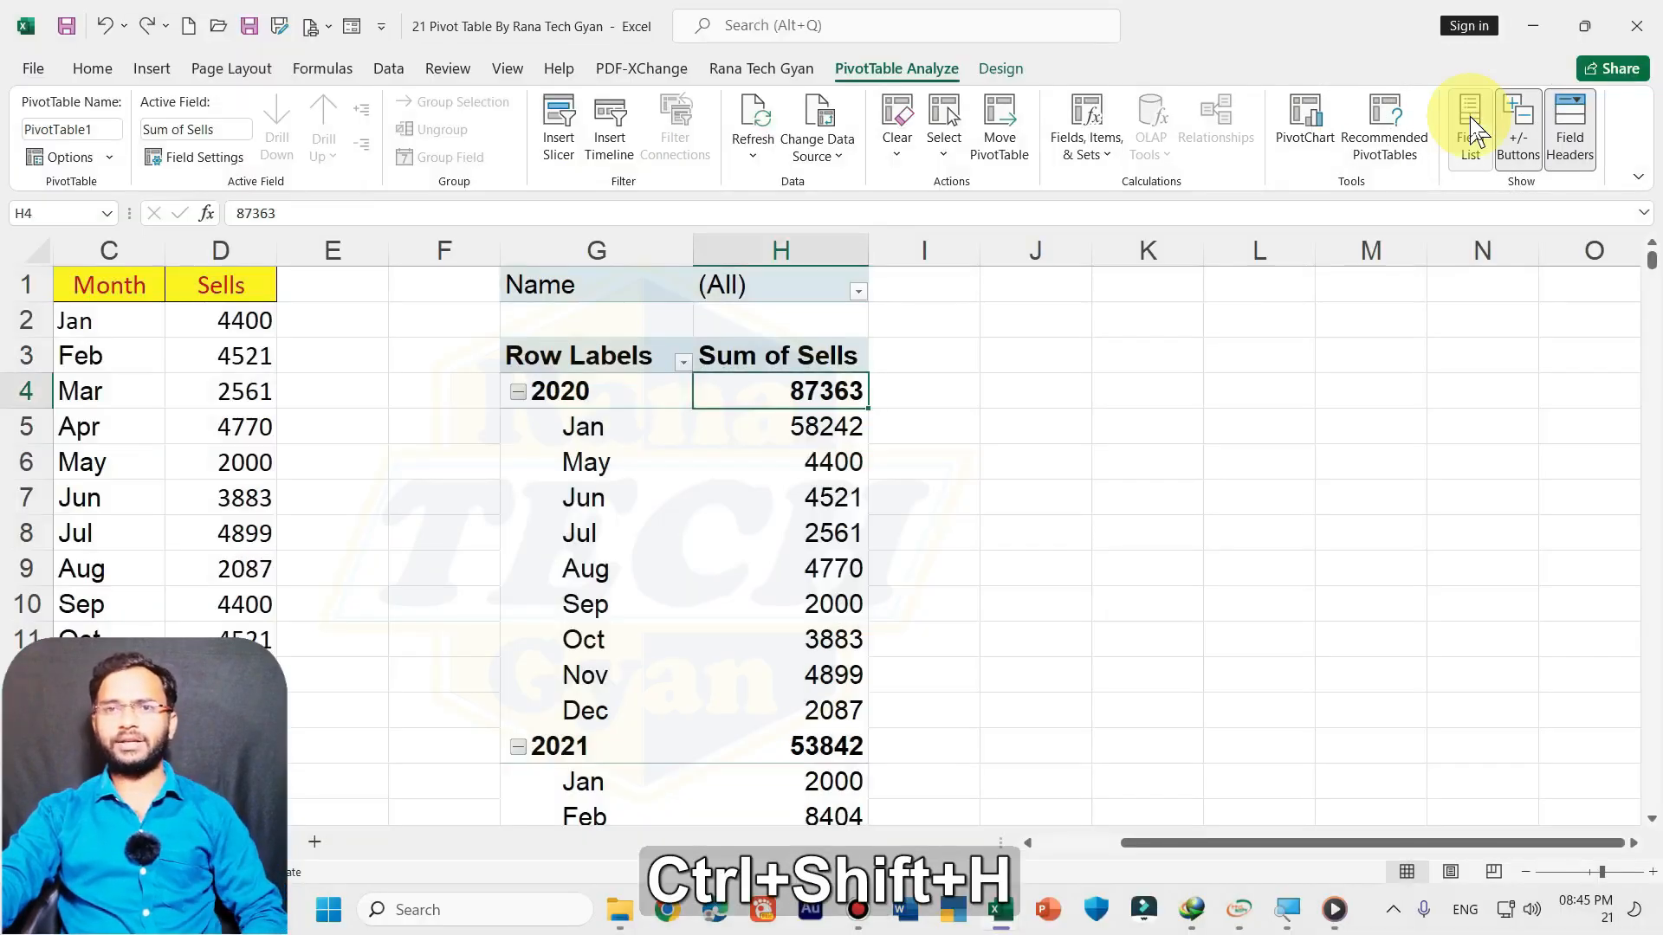
# Step: Show the PivotTable field list and remove the Month field from the Rows area
pyautogui.click(1470, 122)
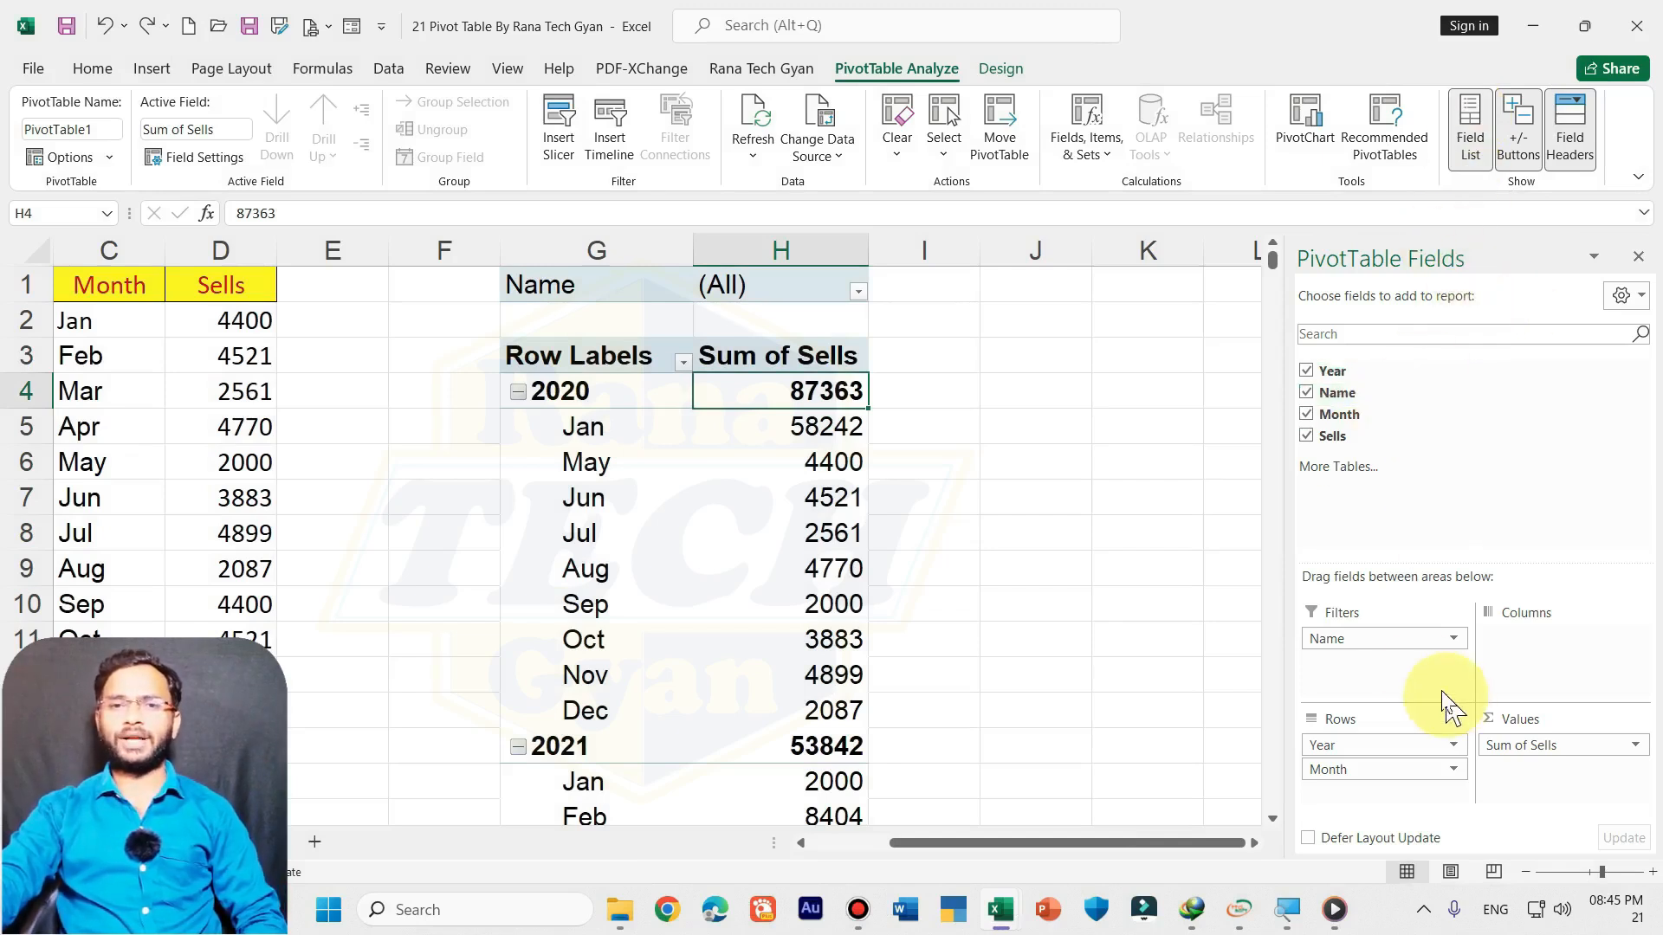
pyautogui.click(1451, 766)
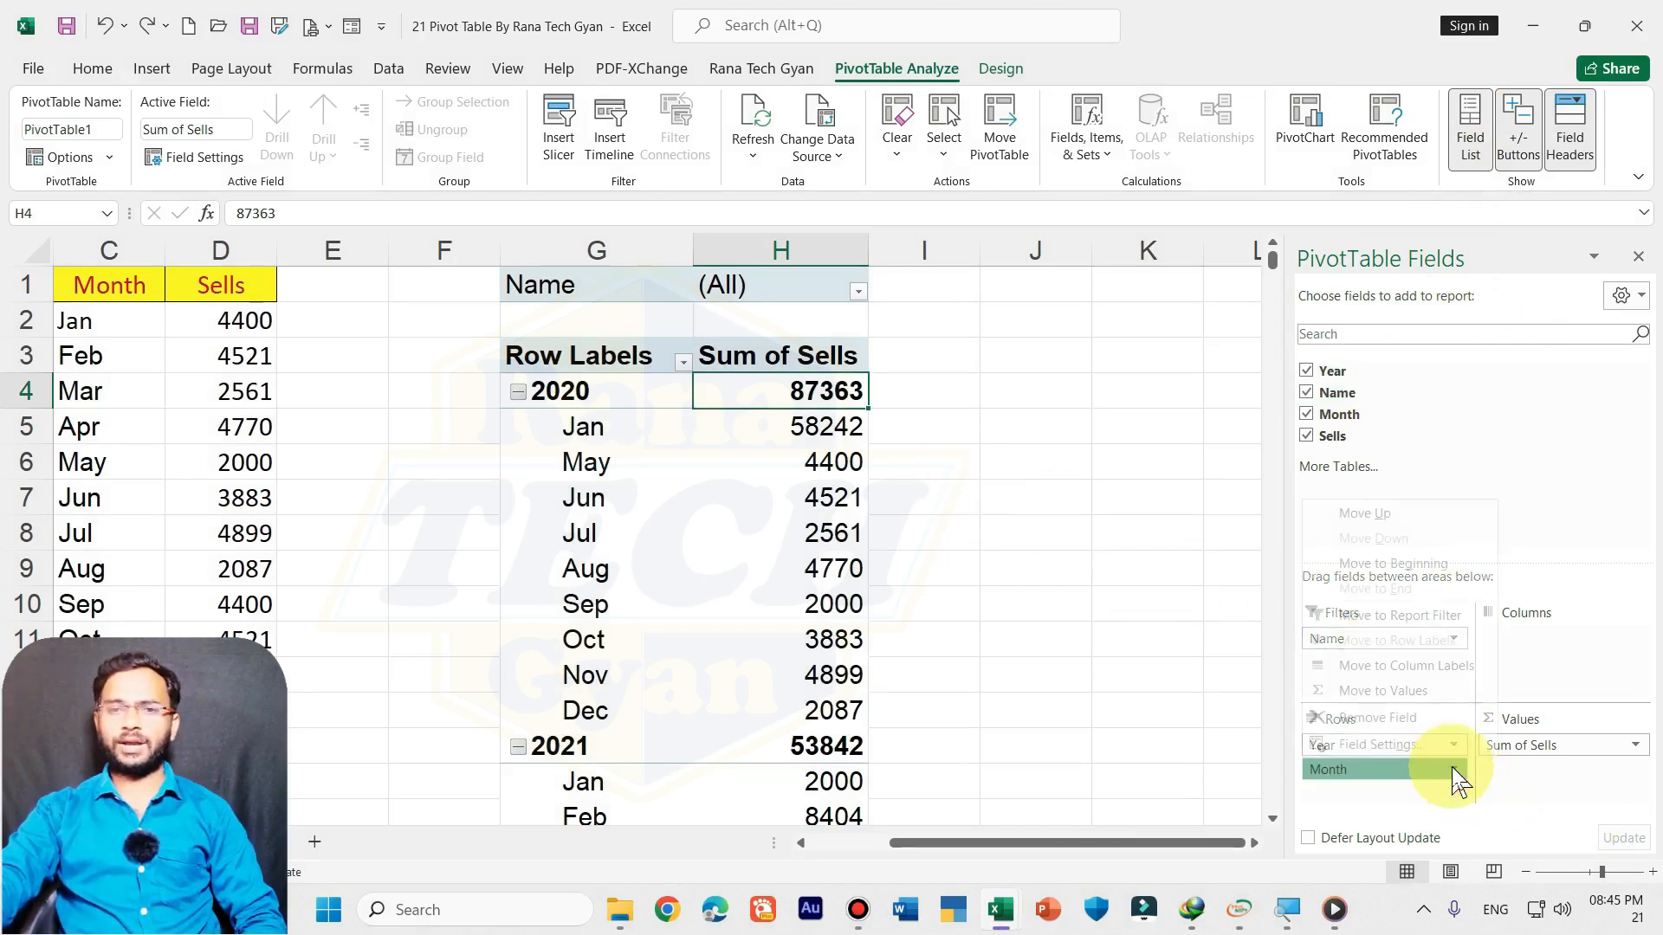
pyautogui.click(1431, 715)
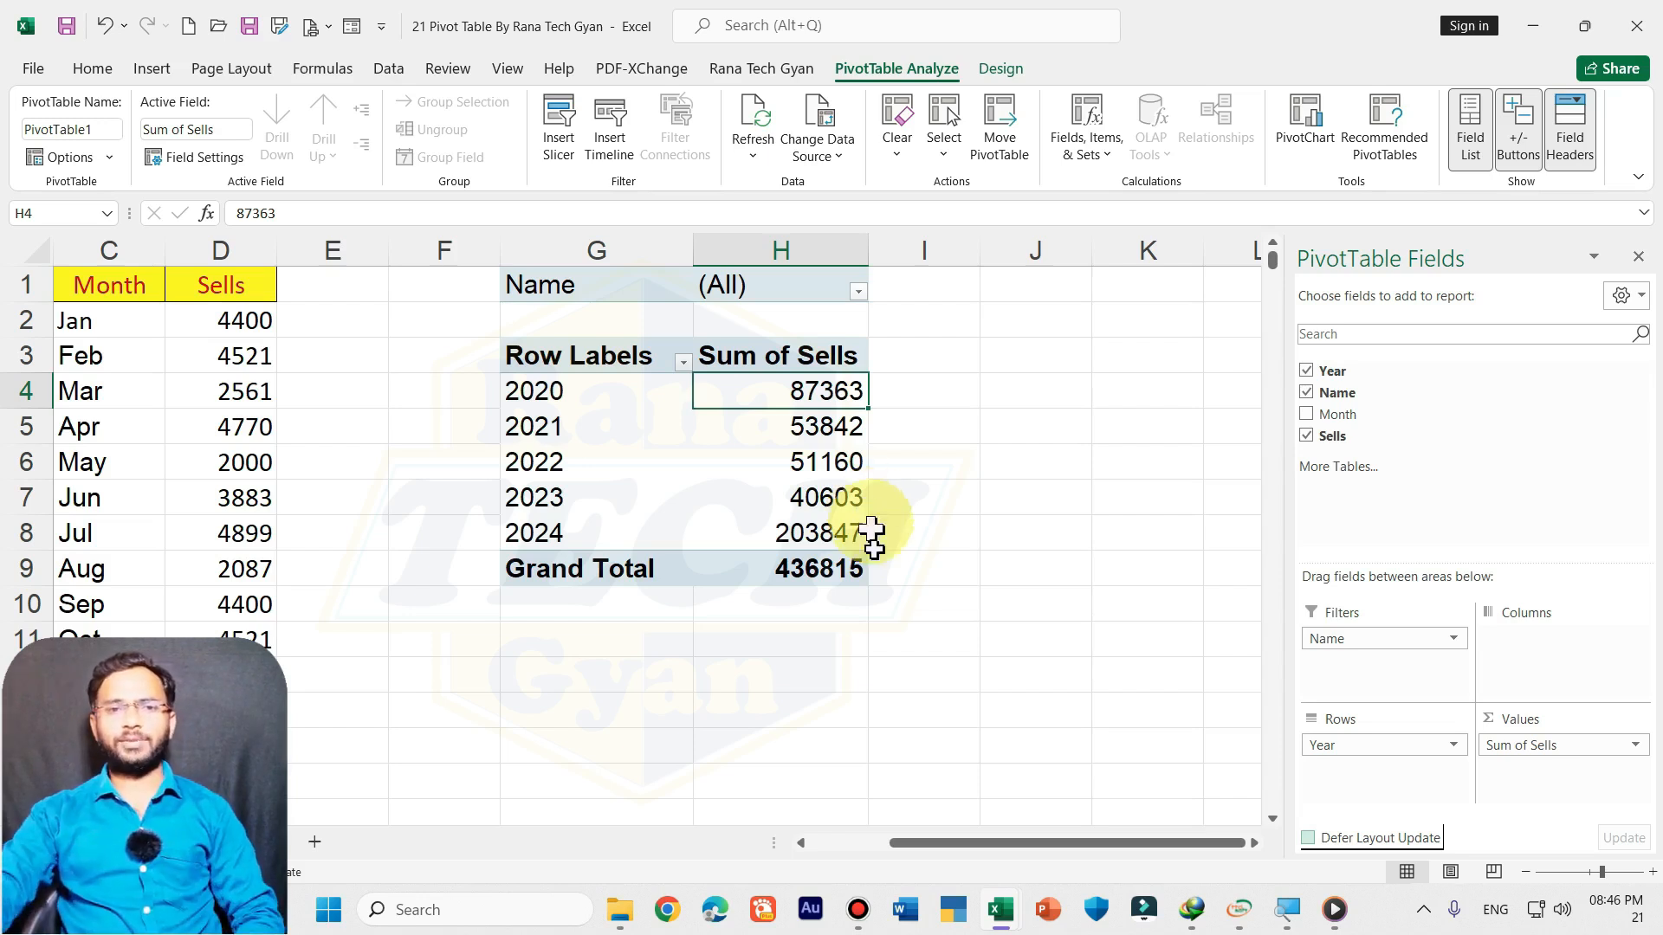
pyautogui.moveTo(854, 628); pyautogui.dragTo(493, 286)
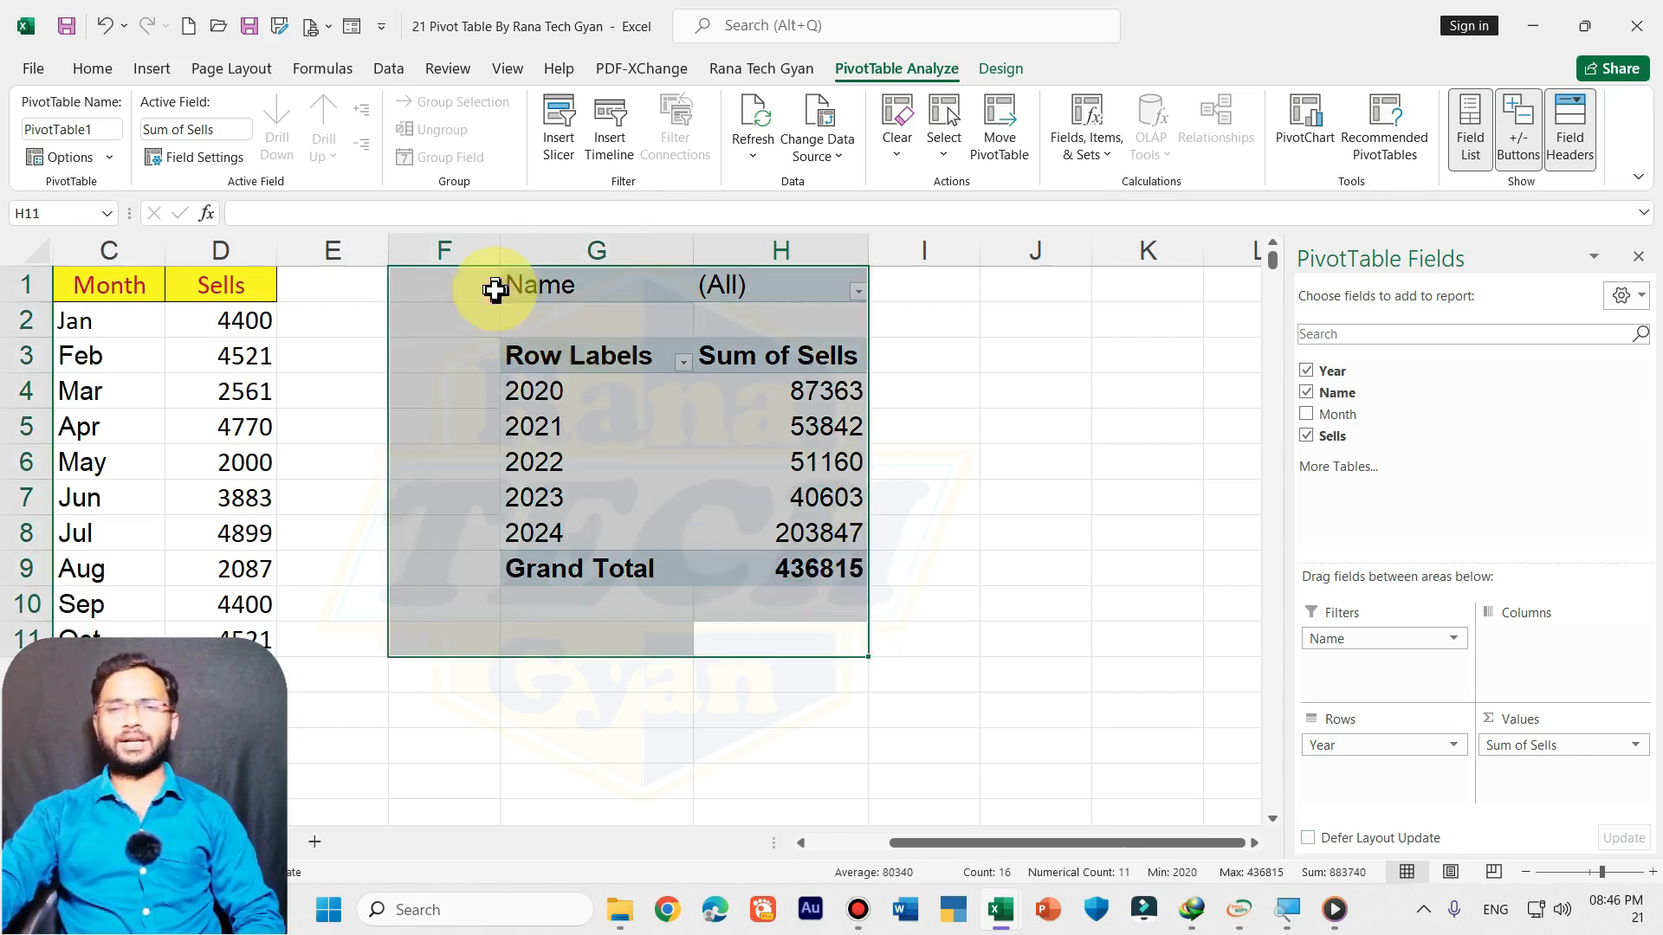
pyautogui.click(954, 508)
pyautogui.moveTo(889, 639); pyautogui.dragTo(838, 601)
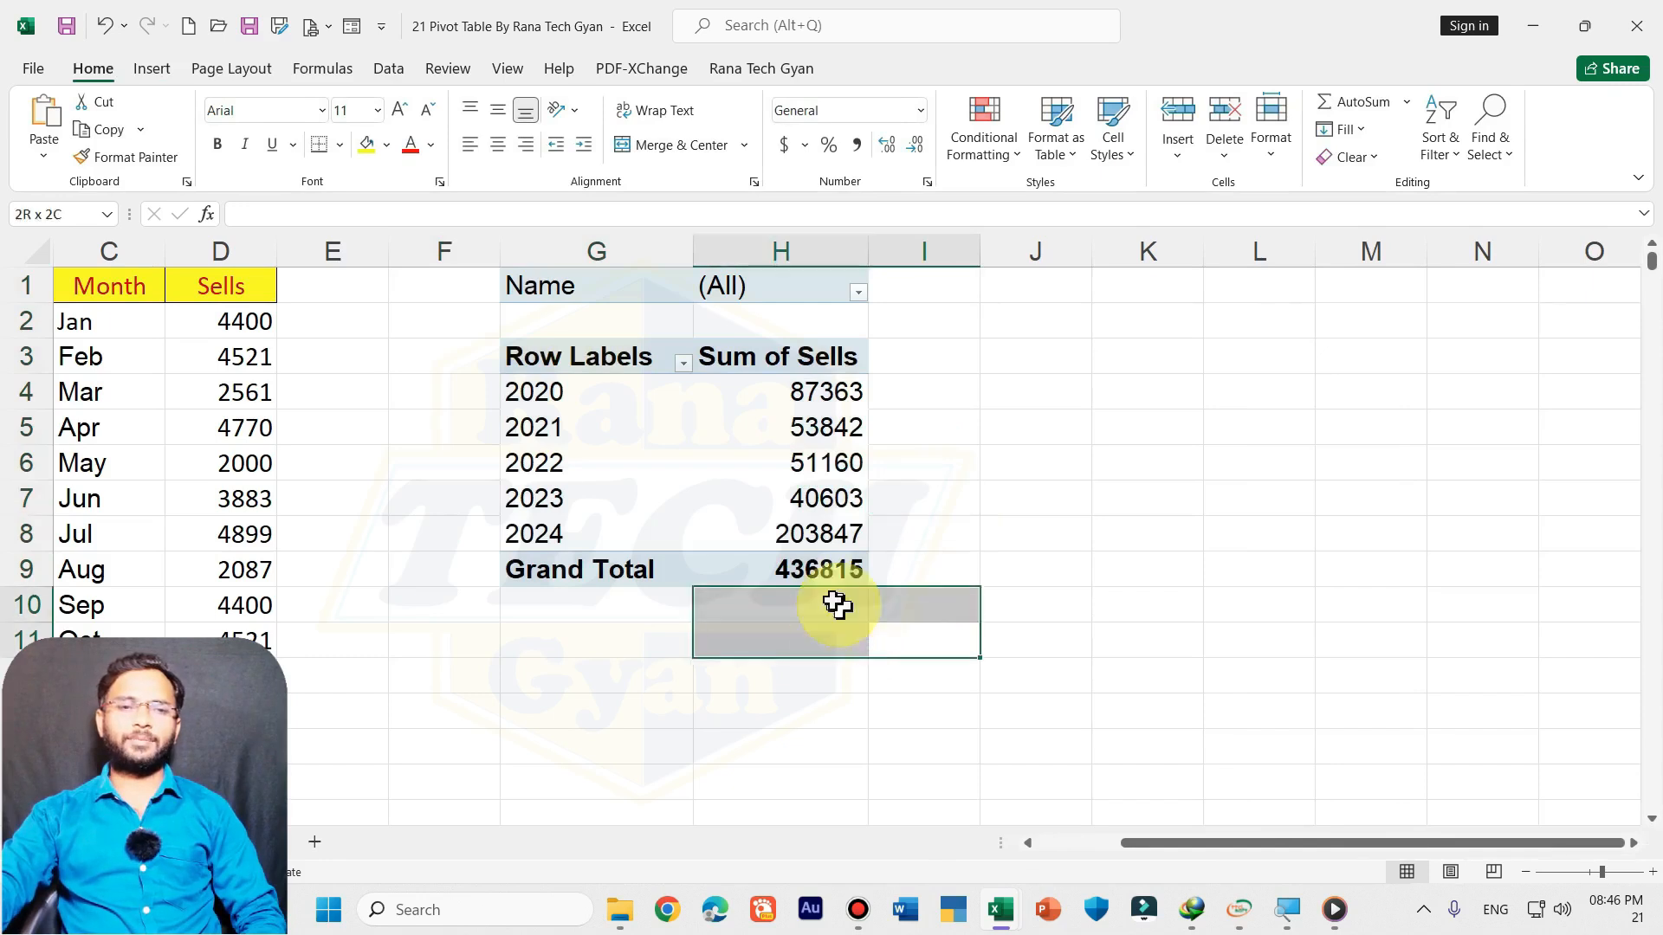
# Step: Select the entire PivotTable, including its Name filter, and delete it from the worksheet
pyautogui.click(833, 489)
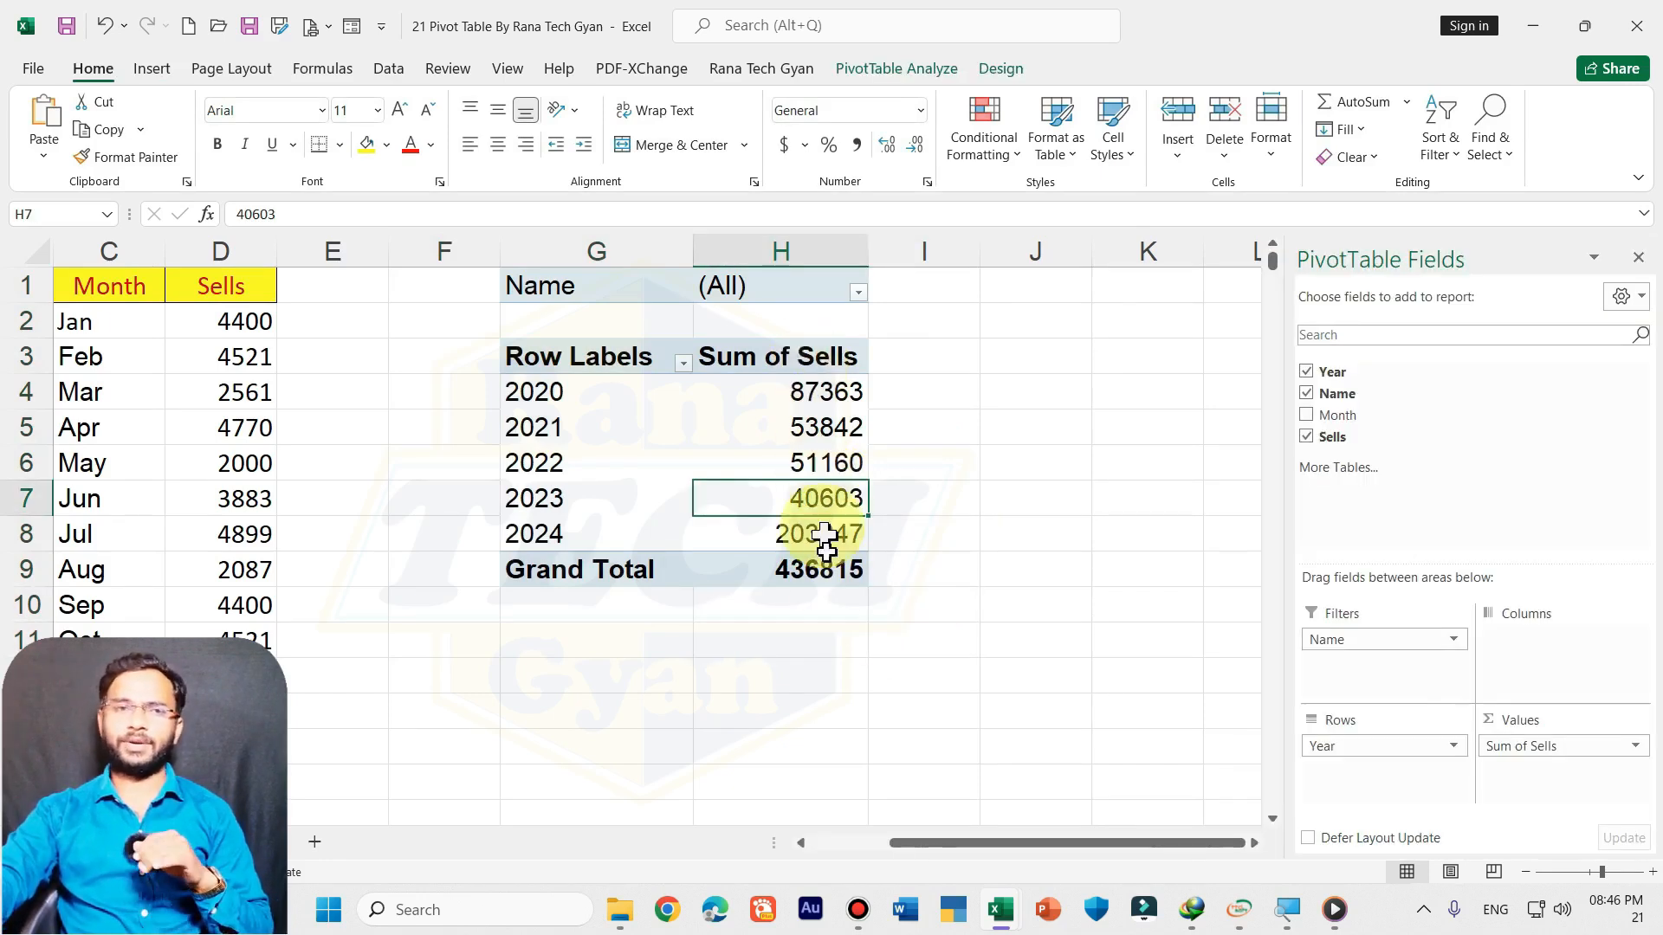
pyautogui.click(913, 66)
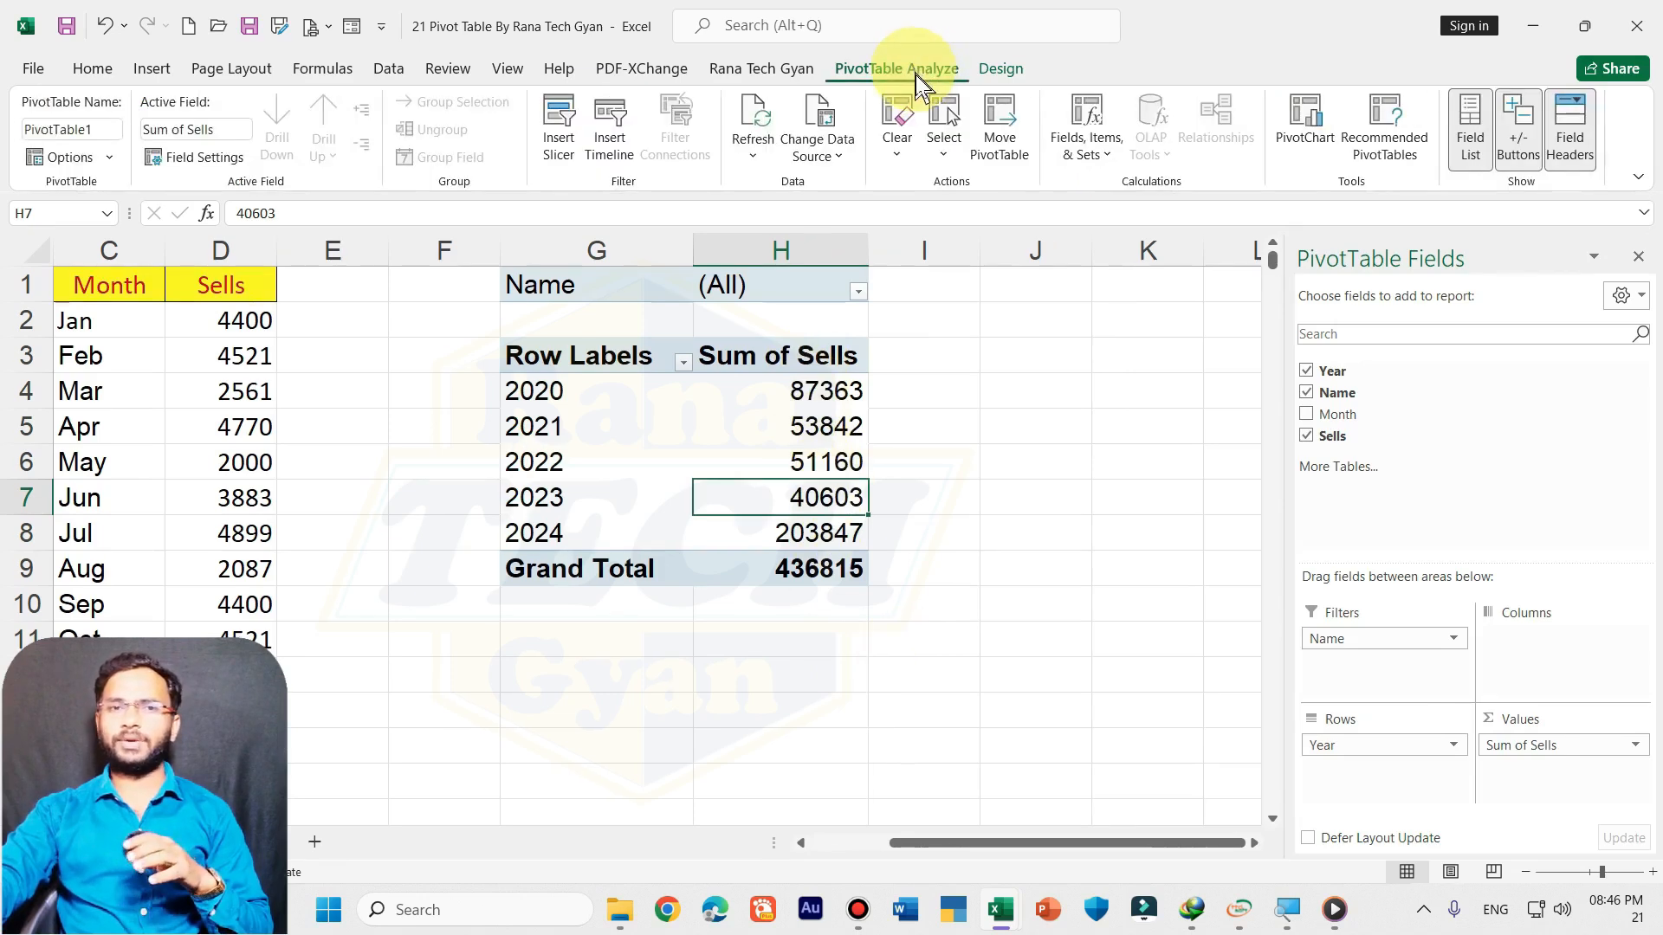
pyautogui.click(949, 158)
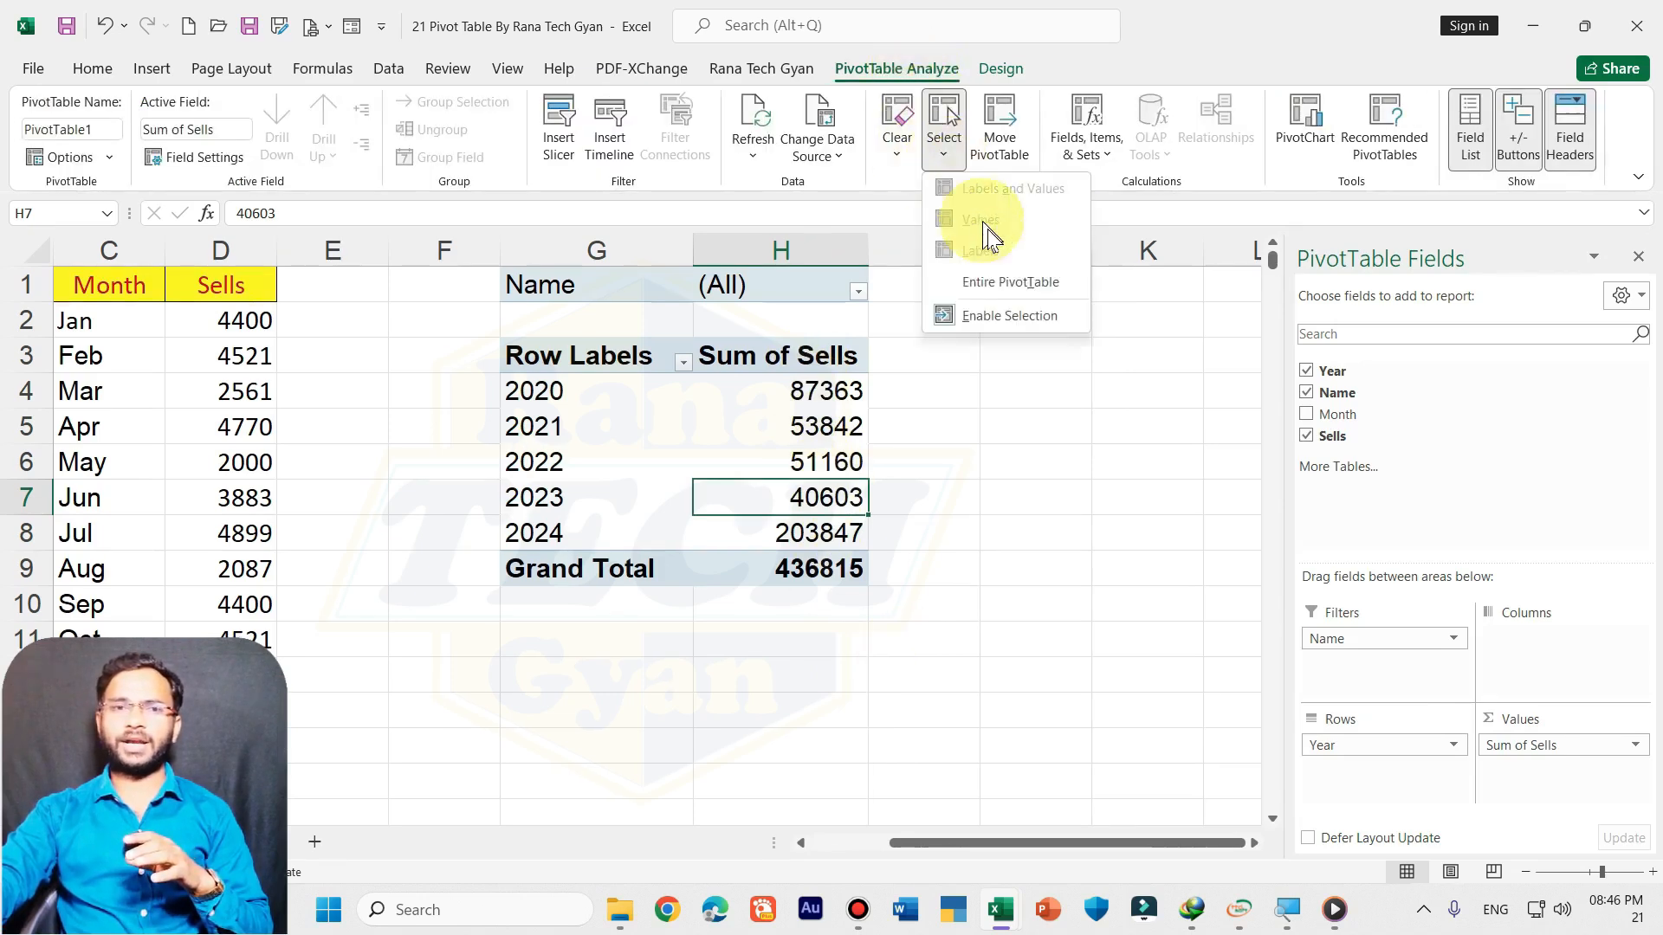
pyautogui.click(1044, 287)
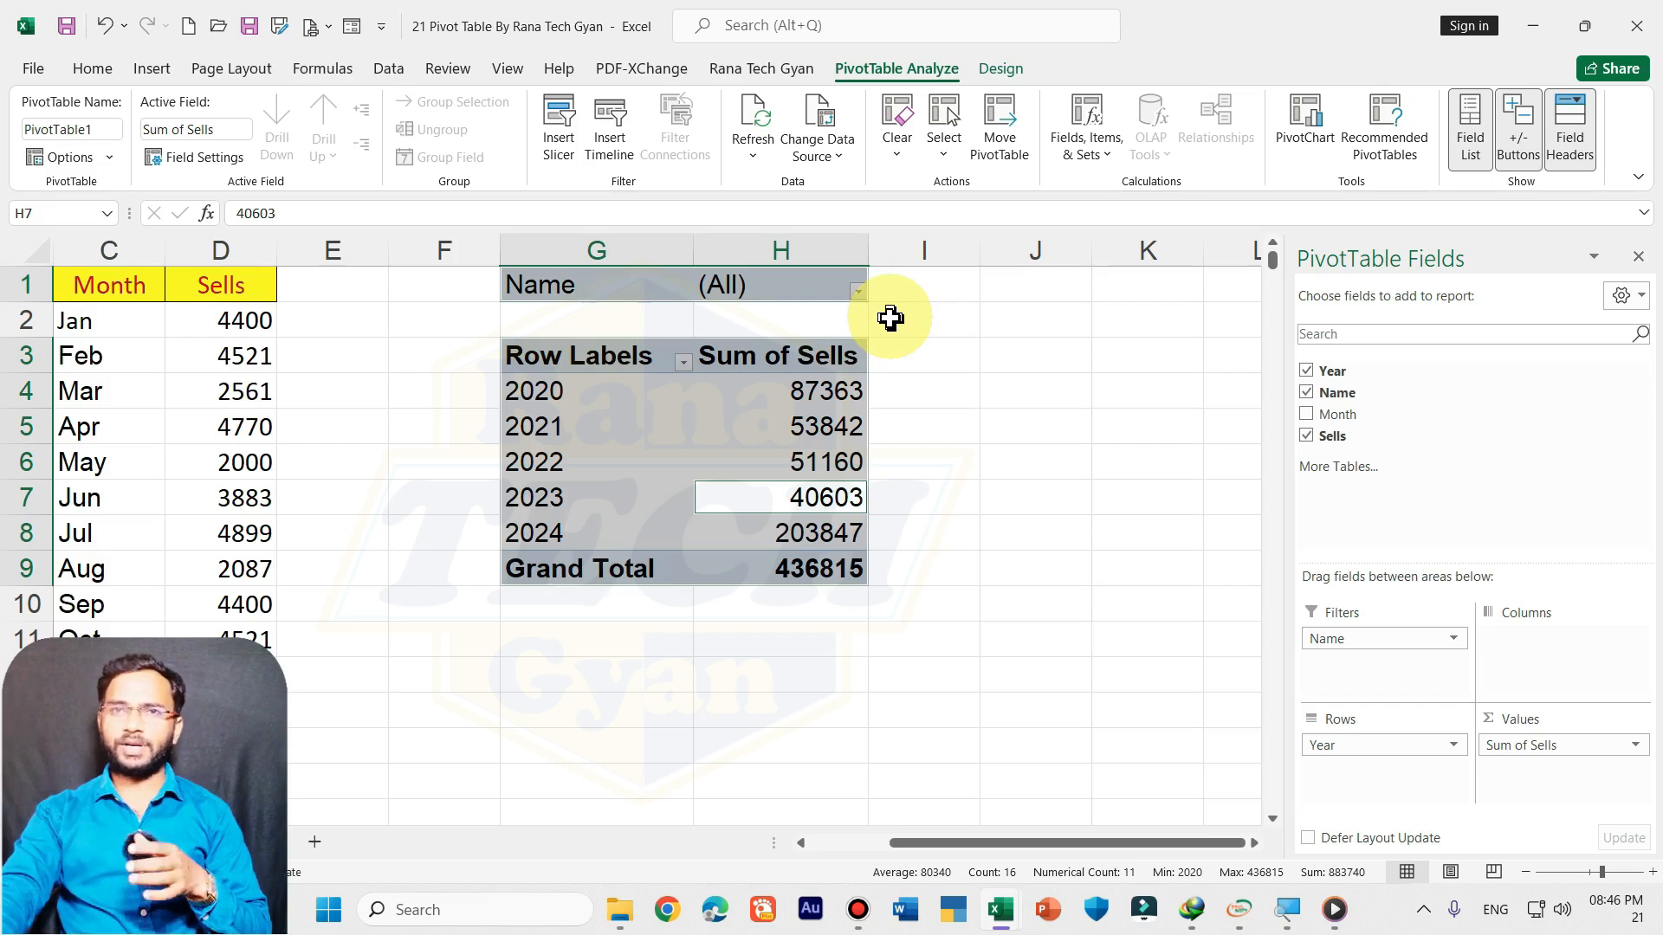
pyautogui.press('Delete')
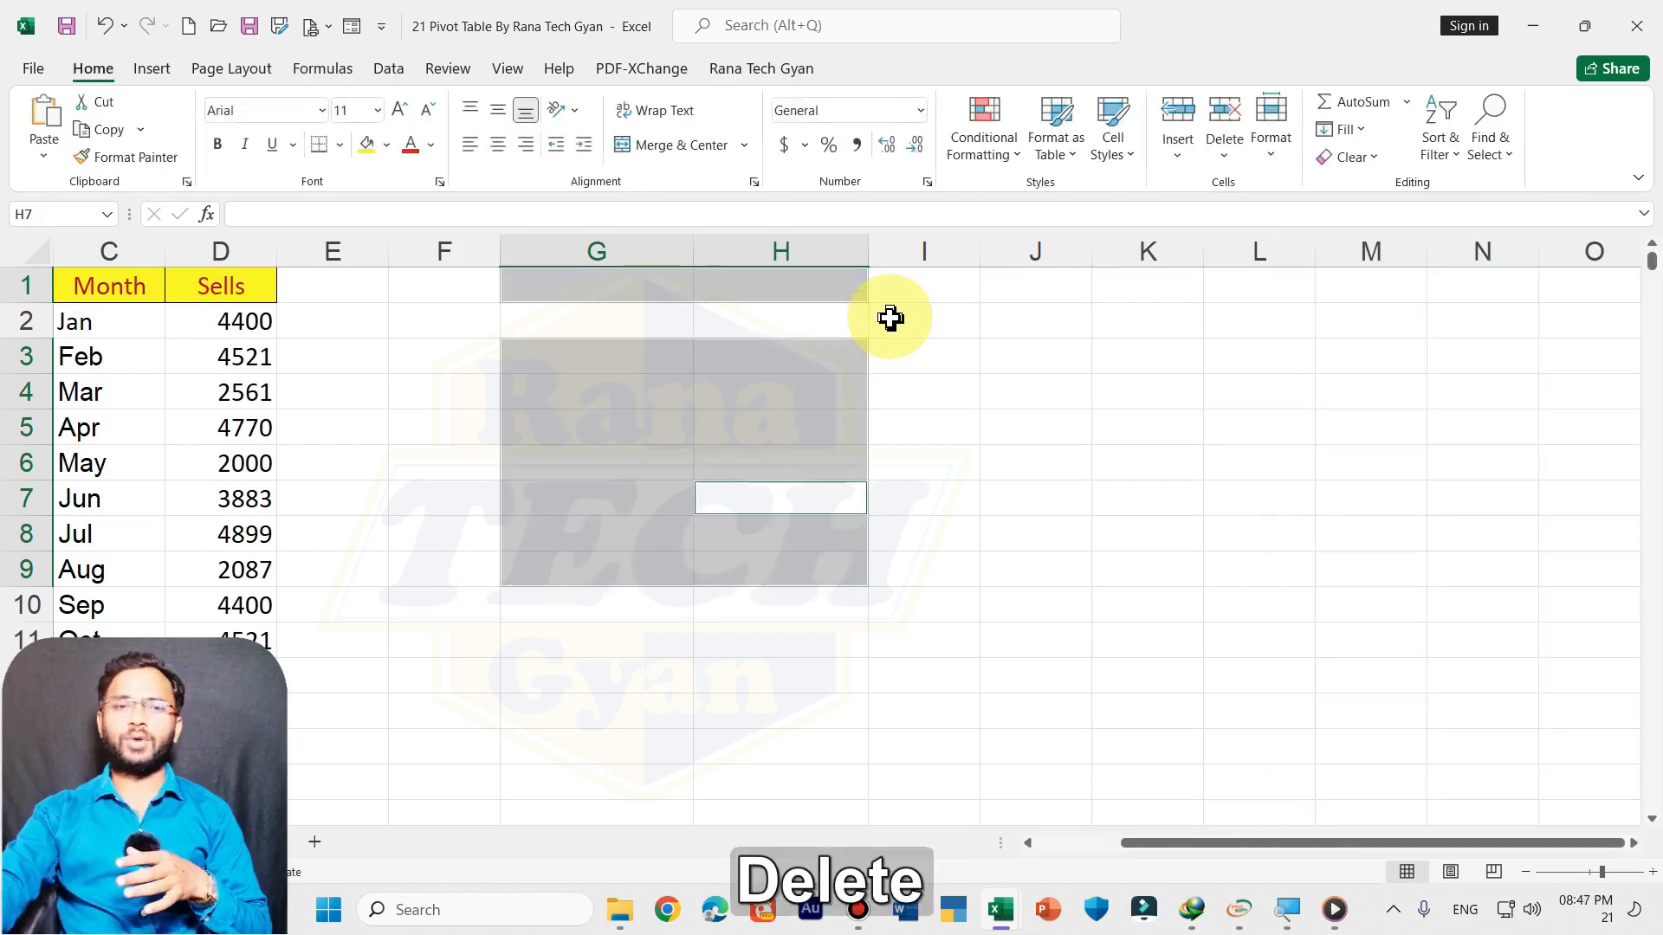
pyautogui.click(778, 472)
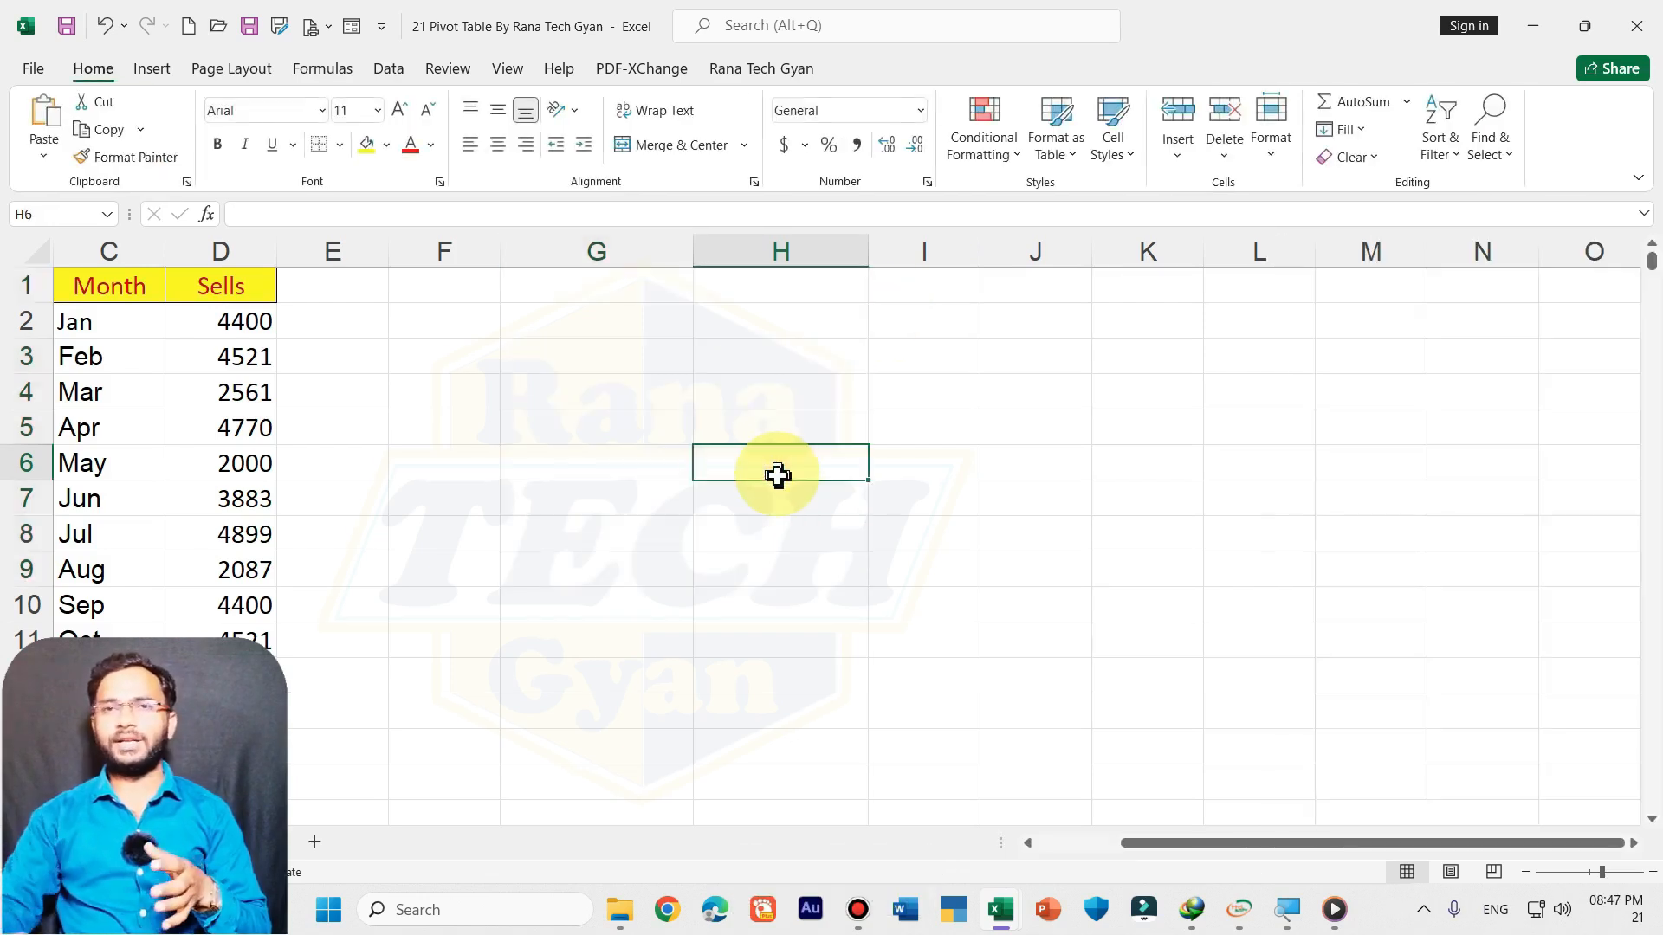